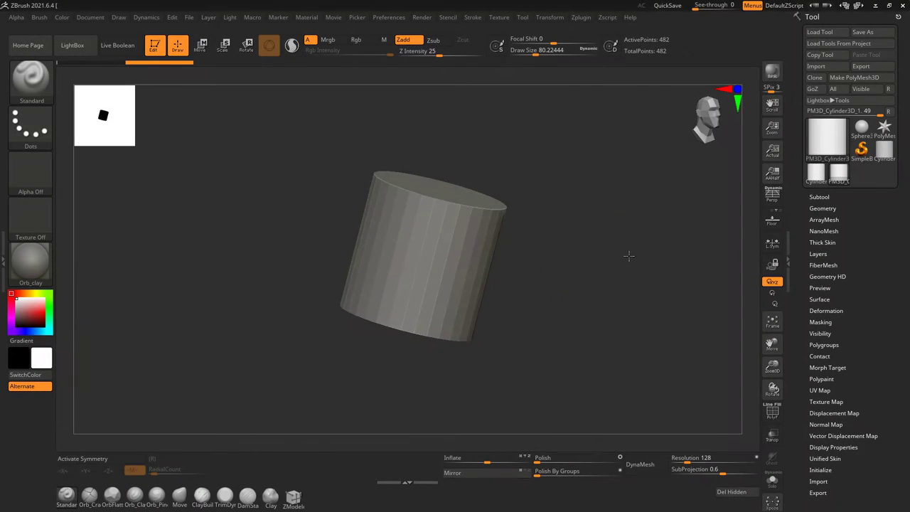
Turn the 482-point PM3D cylinder to face straight on in front view
{"action": "left_click_drag", "start_coordinate": [643, 325], "coordinate": [540, 256], "text": "shift"}
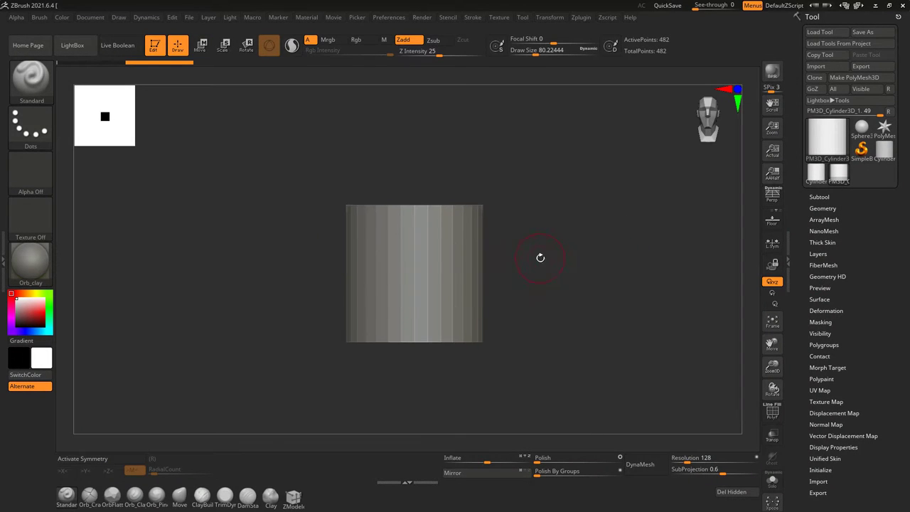
With wireframe and symmetry on, insert an edge loop around the cylinder using ZModeler
{"action": "key", "text": "w"}
{"action": "key", "text": "shift+f"}
{"action": "key", "text": "f"}
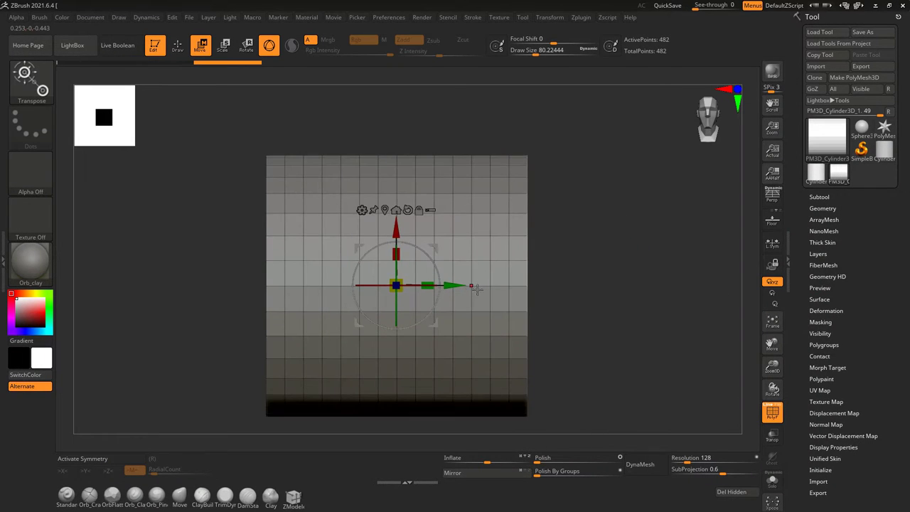
{"action": "key", "text": "x"}
{"action": "key", "text": "b"}
{"action": "key", "text": "z"}
{"action": "key", "text": "m"}
{"action": "left_click", "coordinate": [497, 286]}
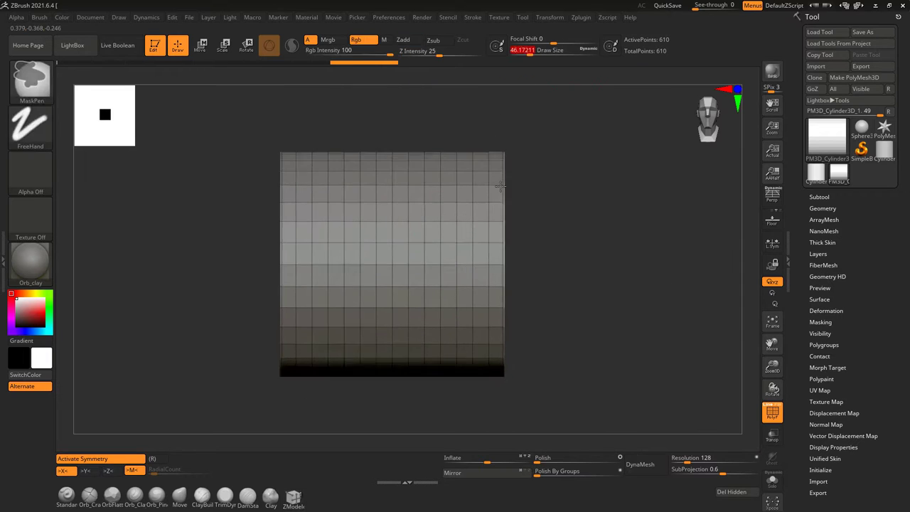
Stretch the cylinder lengthwise into a long log shape with the Move gizmo
{"action": "left_click_drag", "start_coordinate": [521, 299], "coordinate": [561, 284]}
{"action": "key", "text": "w"}
{"action": "left_click_drag", "start_coordinate": [462, 253], "coordinate": [498, 241]}
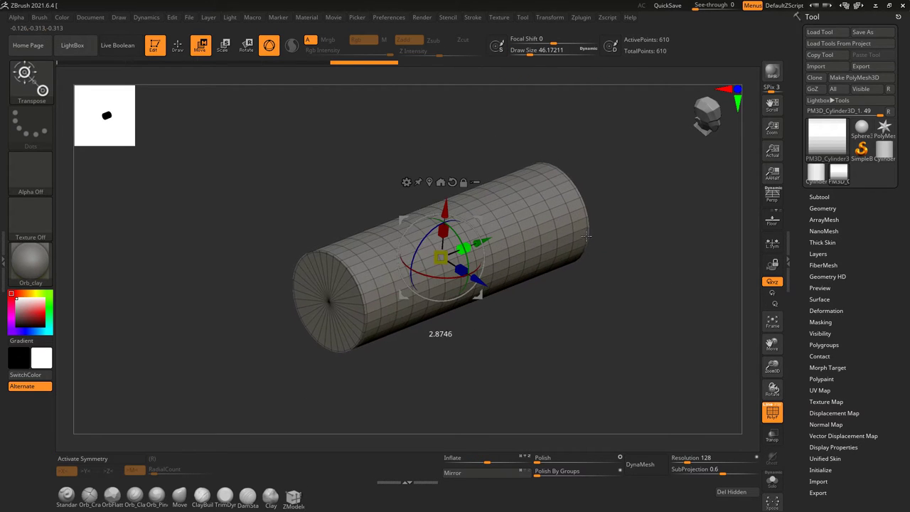
{"action": "left_click_drag", "start_coordinate": [568, 290], "coordinate": [544, 330]}
DynaMesh the log at resolution 448 (about 376,992 points) and stand it upright
{"action": "left_click", "coordinate": [639, 464]}
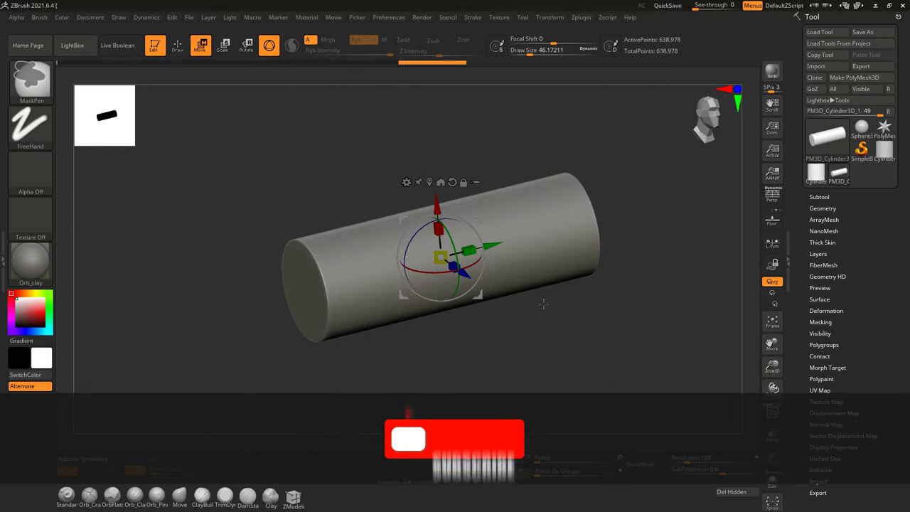
{"action": "left_click", "coordinate": [640, 464]}
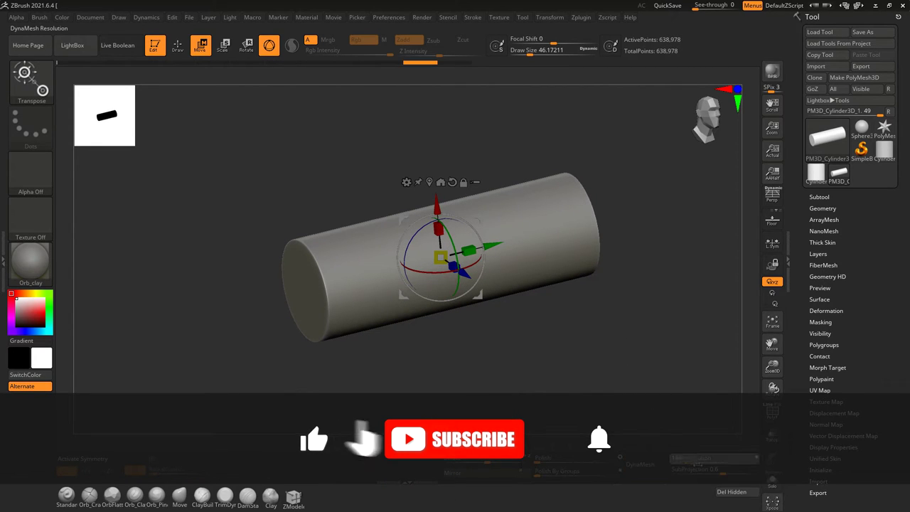
{"action": "key", "text": "ctrl+z"}
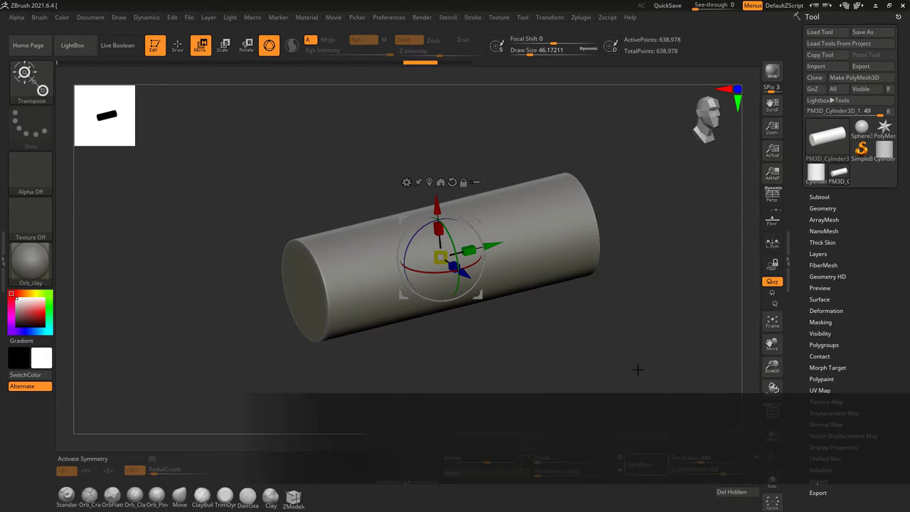
{"action": "key", "text": "ctrl+shift+z"}
{"action": "left_click", "coordinate": [772, 411]}
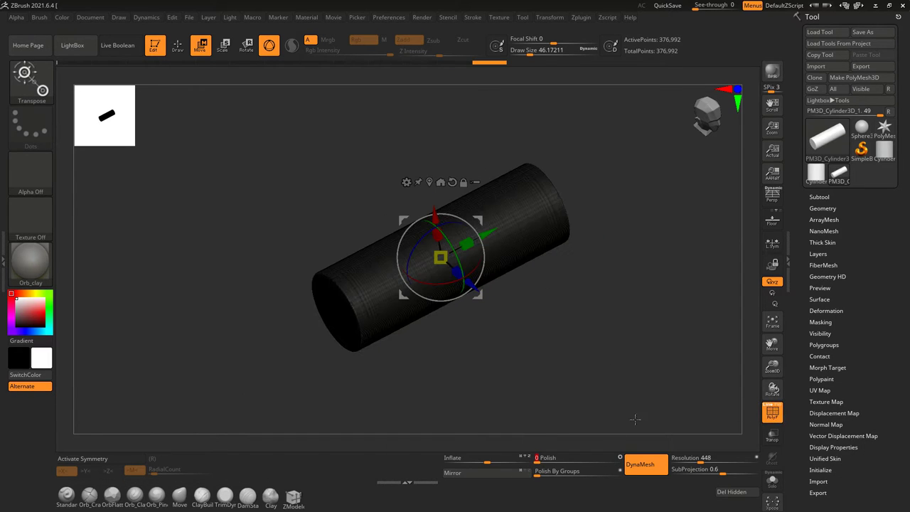
{"action": "key", "text": "shift+f"}
{"action": "left_click_drag", "start_coordinate": [634, 419], "coordinate": [517, 318]}
{"action": "key", "text": "q"}
{"action": "mouse_move", "coordinate": [576, 331]}
{"action": "left_mouse_down"}
{"action": "mouse_move", "coordinate": [549, 321]}
{"action": "mouse_move", "coordinate": [582, 297]}
{"action": "left_mouse_up"}
Switch the mask stroke to Lasso and lasso a first mask over the cylinder
{"action": "left_click", "coordinate": [31, 126], "text": "ctrl"}
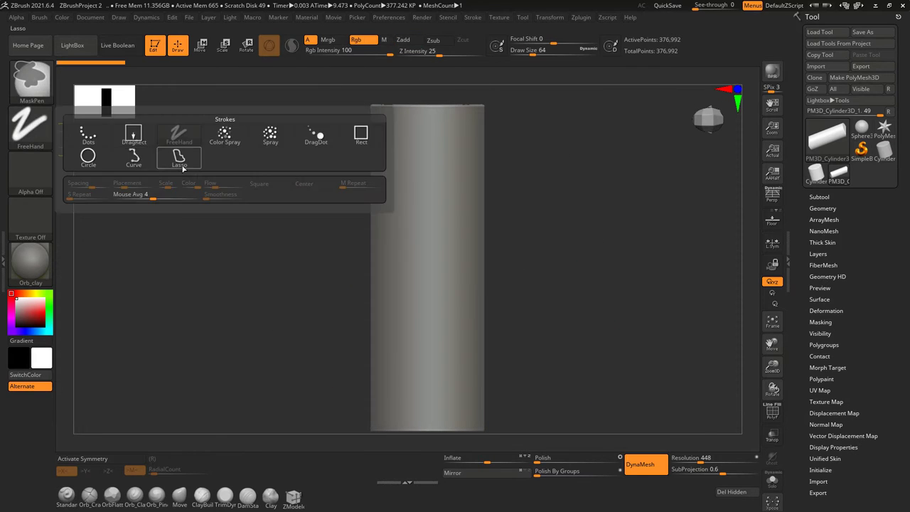
{"action": "left_click", "coordinate": [85, 130], "text": "ctrl"}
{"action": "left_click_drag", "start_coordinate": [450, 203], "coordinate": [315, 169], "text": "alt"}
{"action": "mouse_move", "coordinate": [579, 157]}
{"action": "left_mouse_down", "text": "ctrl"}
{"action": "mouse_move", "coordinate": [396, 270]}
{"action": "mouse_move", "coordinate": [365, 195]}
{"action": "left_mouse_up", "text": "ctrl"}
{"action": "mouse_move", "coordinate": [290, 219]}
{"action": "left_mouse_down"}
{"action": "mouse_move", "coordinate": [493, 216]}
{"action": "mouse_move", "coordinate": [457, 294]}
{"action": "mouse_move", "coordinate": [325, 158]}
{"action": "mouse_move", "coordinate": [386, 239]}
{"action": "mouse_move", "coordinate": [447, 172]}
{"action": "mouse_move", "coordinate": [463, 171]}
{"action": "mouse_move", "coordinate": [385, 163]}
{"action": "left_mouse_up"}
{"action": "mouse_move", "coordinate": [471, 163]}
{"action": "left_mouse_down"}
{"action": "mouse_move", "coordinate": [389, 230]}
{"action": "mouse_move", "coordinate": [427, 214]}
{"action": "mouse_move", "coordinate": [440, 227]}
{"action": "mouse_move", "coordinate": [291, 207]}
{"action": "left_mouse_up"}
Mask the log body up to ragged lines near both rims, ready for Subtool Extract
{"action": "left_click_drag", "start_coordinate": [291, 208], "coordinate": [332, 203], "text": "ctrl"}
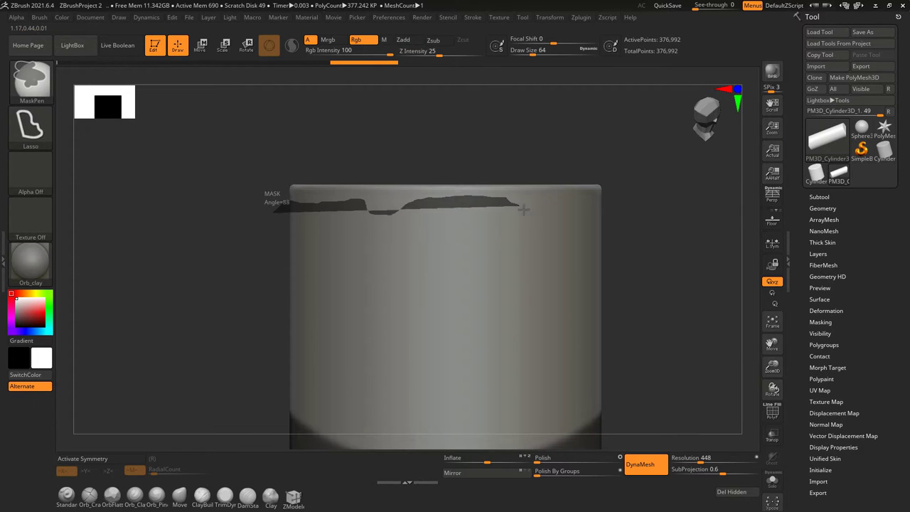
{"action": "left_click_drag", "start_coordinate": [509, 201], "coordinate": [609, 379], "text": "ctrl"}
{"action": "left_click_drag", "start_coordinate": [609, 379], "coordinate": [573, 282], "text": "alt"}
{"action": "mouse_move", "coordinate": [326, 167]}
{"action": "left_mouse_down", "text": "ctrl"}
{"action": "mouse_move", "coordinate": [445, 189]}
{"action": "mouse_move", "coordinate": [633, 280]}
{"action": "mouse_move", "coordinate": [635, 266]}
{"action": "mouse_move", "coordinate": [518, 341]}
{"action": "mouse_move", "coordinate": [630, 318]}
{"action": "left_mouse_up", "text": "ctrl"}
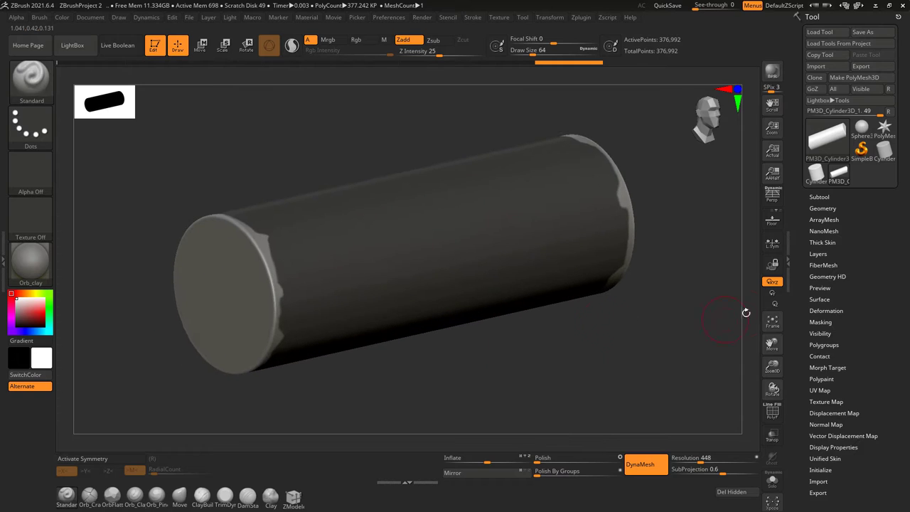
{"action": "left_click", "coordinate": [819, 197]}
{"action": "left_click", "coordinate": [817, 402]}
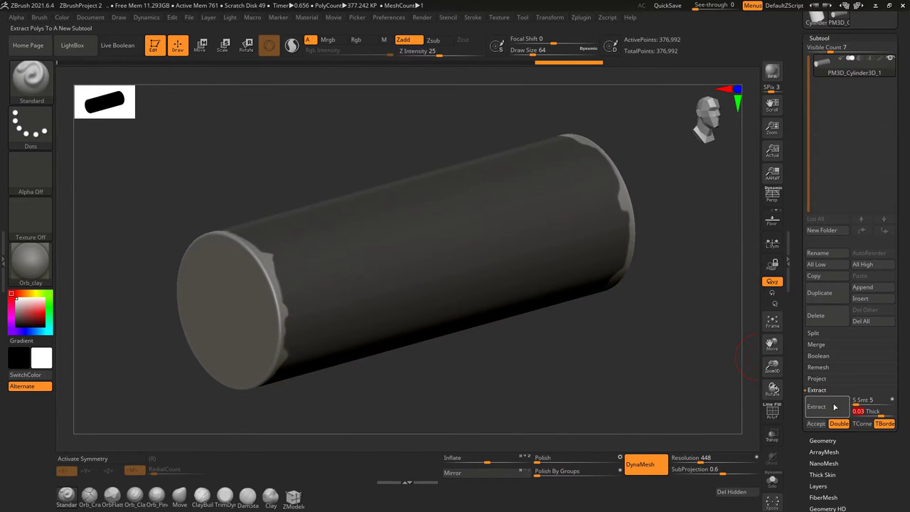
Extract the masked body as a 0.02-thick shell and accept it as Extract3
{"action": "left_click", "coordinate": [834, 407]}
{"action": "mouse_move", "coordinate": [799, 375]}
{"action": "left_mouse_down"}
{"action": "mouse_move", "coordinate": [599, 365]}
{"action": "mouse_move", "coordinate": [847, 402]}
{"action": "left_mouse_up"}
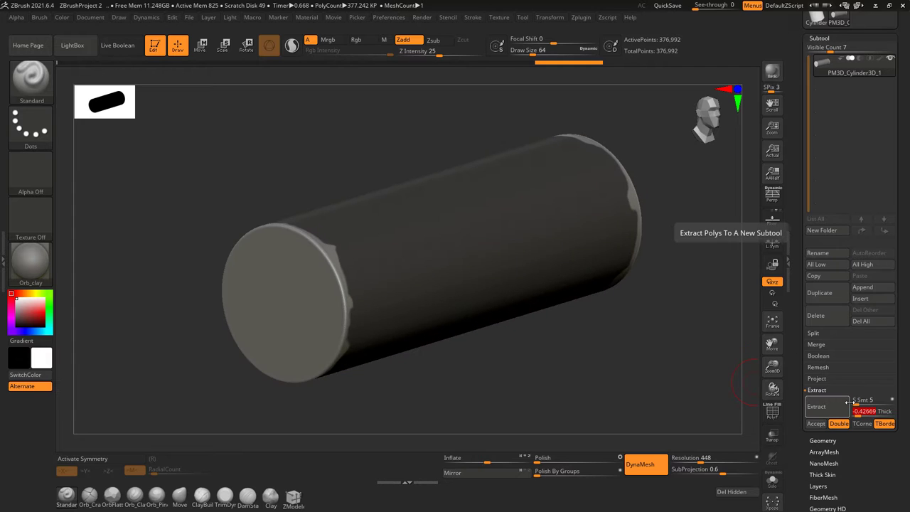
{"action": "left_click", "coordinate": [815, 405]}
{"action": "left_click", "coordinate": [815, 423]}
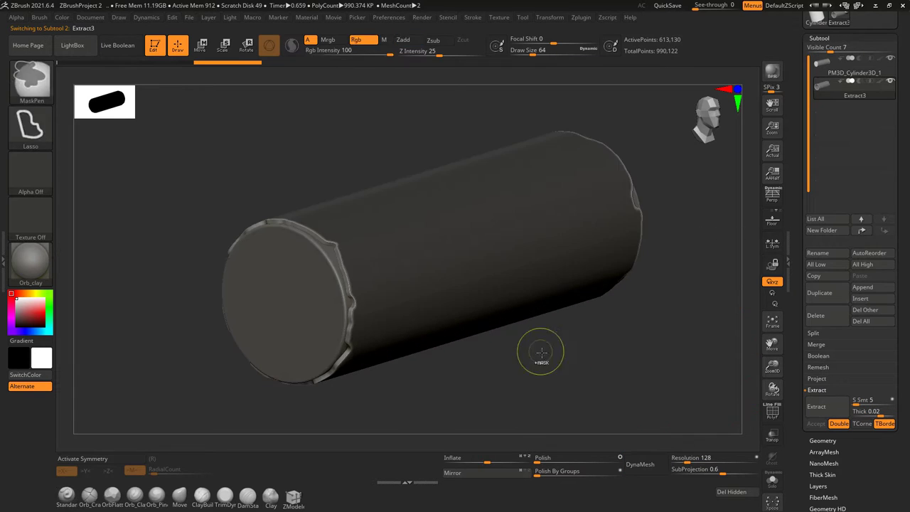
Select the Extract3 subtool and DynaMesh it at resolution 448
{"action": "left_click", "coordinate": [329, 321], "text": "alt"}
{"action": "mouse_move", "coordinate": [604, 331]}
{"action": "left_mouse_down"}
{"action": "mouse_move", "coordinate": [507, 289]}
{"action": "mouse_move", "coordinate": [661, 440]}
{"action": "left_mouse_up"}
{"action": "left_click_drag", "start_coordinate": [700, 472], "coordinate": [721, 473]}
{"action": "left_click", "coordinate": [639, 464]}
{"action": "mouse_move", "coordinate": [643, 427]}
{"action": "left_mouse_down"}
{"action": "mouse_move", "coordinate": [645, 389]}
{"action": "mouse_move", "coordinate": [524, 258]}
{"action": "left_mouse_up"}
Sculpt a first vertical ClayBuildup stroke down the bark shell
{"action": "key", "text": "b"}
{"action": "key", "text": "c"}
{"action": "key", "text": "b"}
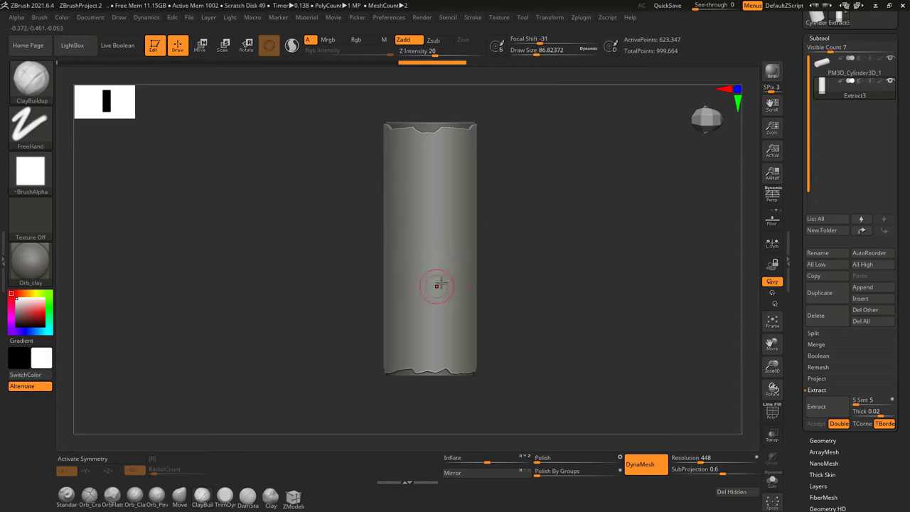
{"action": "left_click_drag", "start_coordinate": [429, 227], "coordinate": [429, 313]}
{"action": "left_click_drag", "start_coordinate": [422, 403], "coordinate": [427, 498], "text": "alt"}
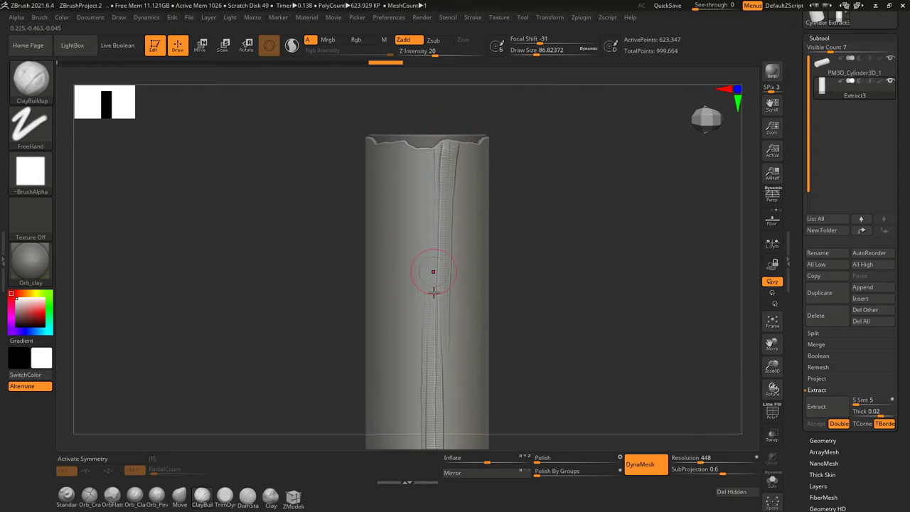
{"action": "left_click_drag", "start_coordinate": [432, 292], "coordinate": [424, 205], "text": "alt"}
{"action": "key", "text": "ctrl+z"}
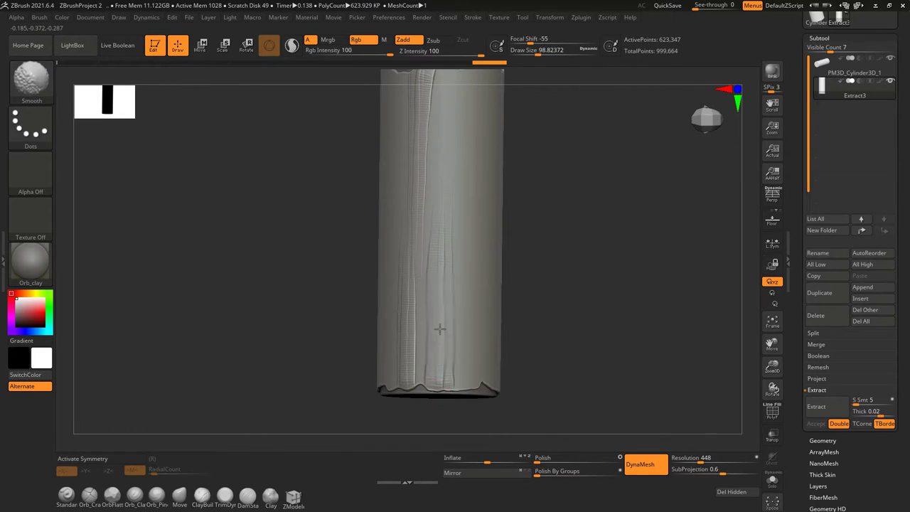
{"action": "key", "text": "ctrl+z"}
{"action": "key", "text": "ctrl+shift+z"}
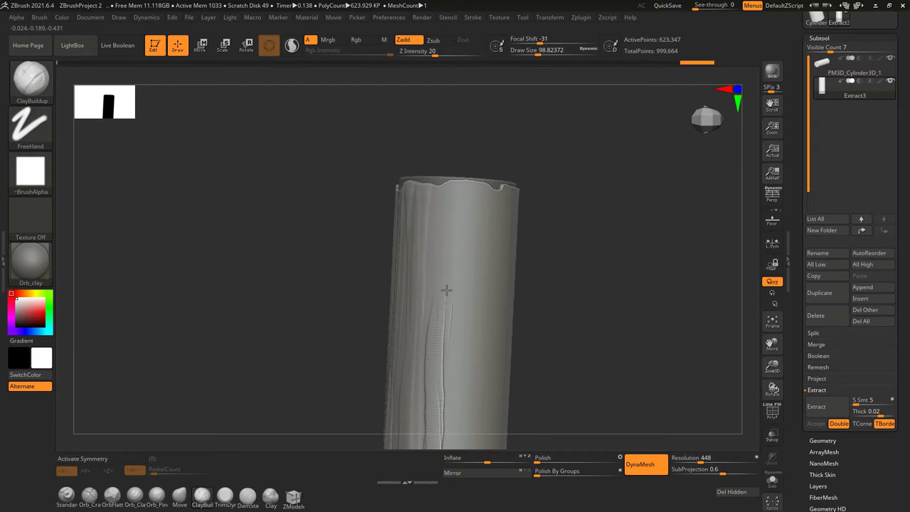
{"action": "key", "text": "ctrl+shift+z"}
{"action": "key", "text": "ctrl+shift+z"}
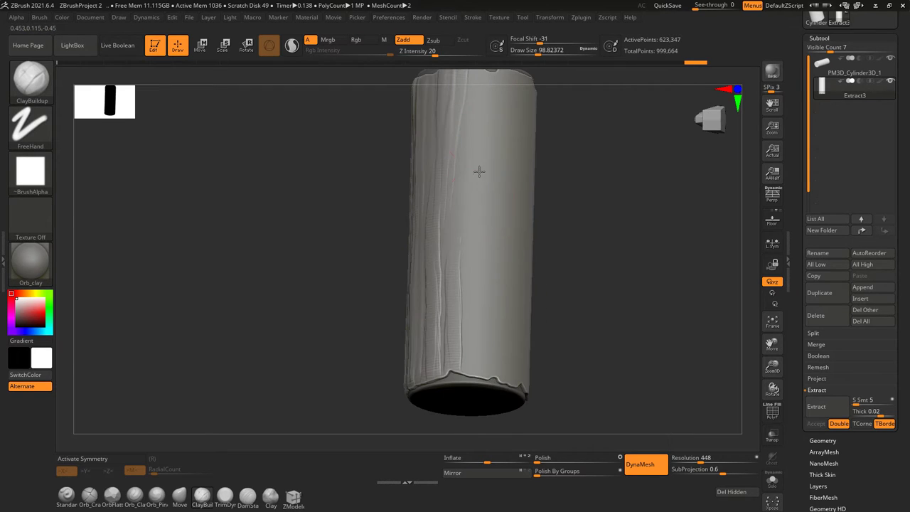
{"action": "key", "text": "ctrl+shift+z"}
{"action": "key", "text": "ctrl+shift+z"}
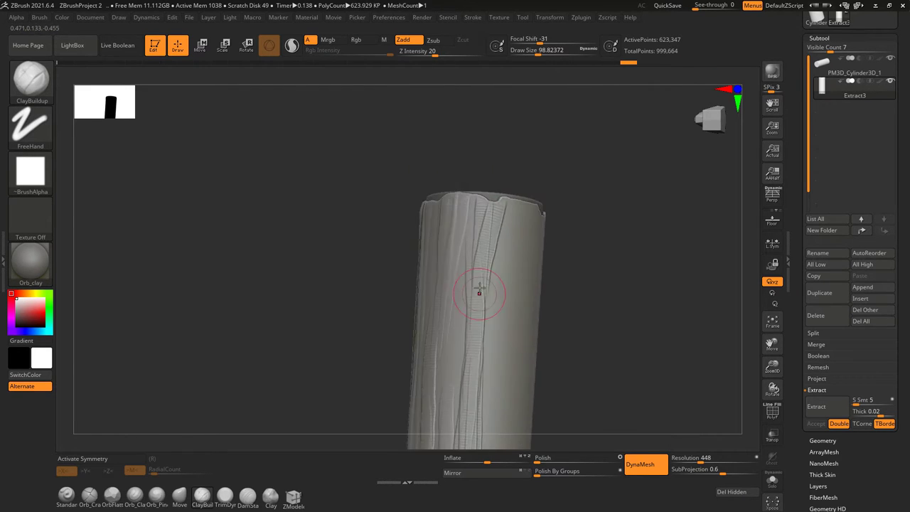
{"action": "key", "text": "ctrl+shift+z"}
{"action": "key", "text": "ctrl+shift+z"}
Carve vertical bark grooves down the front of the shell and smooth rough spots
{"action": "right_click_drag", "start_coordinate": [461, 262], "coordinate": [440, 228]}
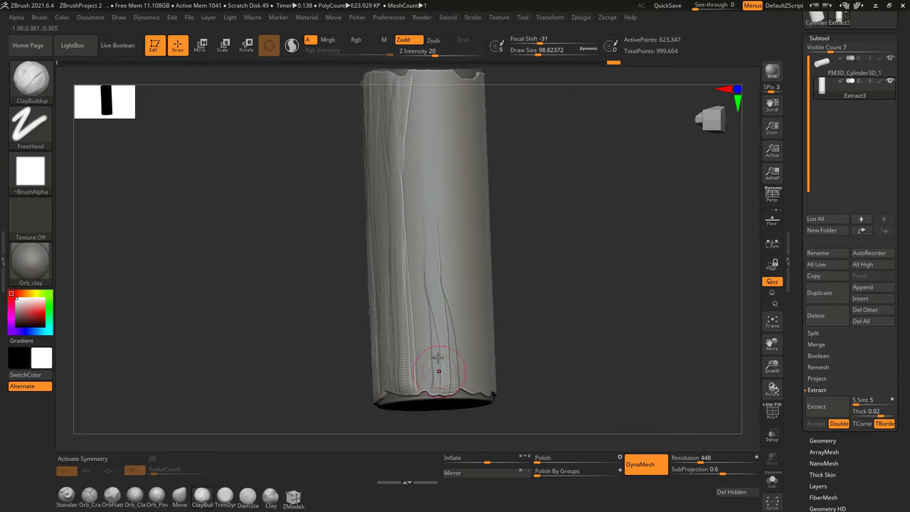
{"action": "right_click_drag", "start_coordinate": [438, 402], "coordinate": [439, 147]}
{"action": "right_click_drag", "start_coordinate": [437, 307], "coordinate": [451, 226]}
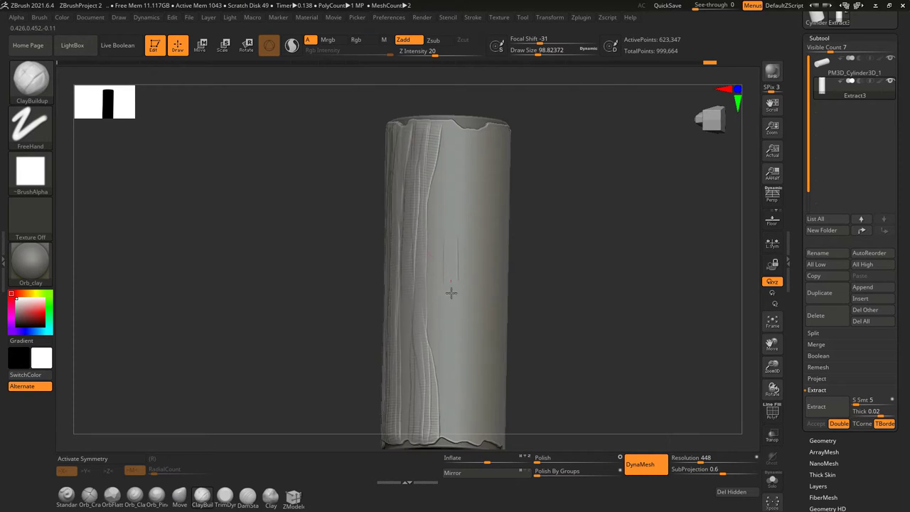
{"action": "mouse_move", "coordinate": [444, 273]}
{"action": "right_mouse_down"}
{"action": "mouse_move", "coordinate": [441, 213]}
{"action": "mouse_move", "coordinate": [441, 319]}
{"action": "mouse_move", "coordinate": [427, 227]}
{"action": "right_mouse_up"}
{"action": "key", "text": "shift"}
{"action": "mouse_move", "coordinate": [441, 305]}
{"action": "right_mouse_down"}
{"action": "mouse_move", "coordinate": [447, 242]}
{"action": "mouse_move", "coordinate": [476, 379]}
{"action": "right_mouse_up"}
{"action": "right_click_drag", "start_coordinate": [483, 189], "coordinate": [471, 186]}
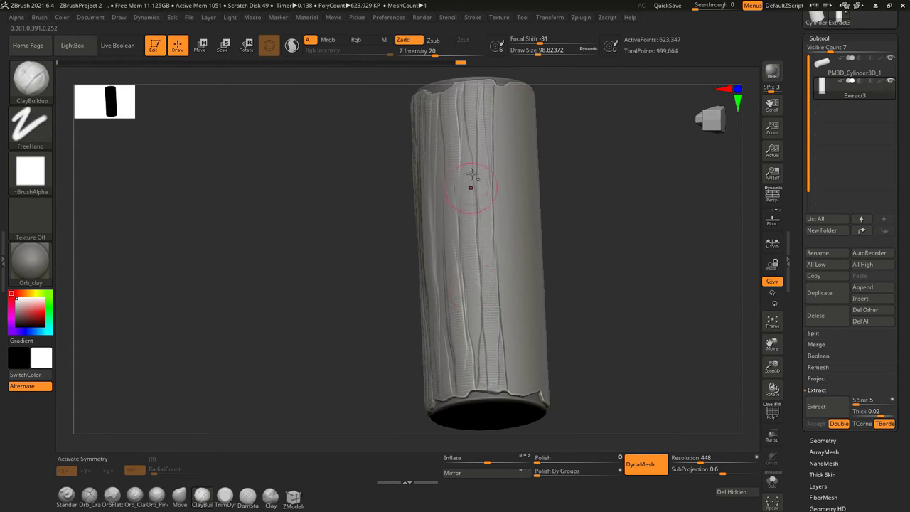
{"action": "mouse_move", "coordinate": [475, 275]}
{"action": "right_mouse_down"}
{"action": "mouse_move", "coordinate": [479, 220]}
{"action": "mouse_move", "coordinate": [493, 197]}
{"action": "mouse_move", "coordinate": [471, 331]}
{"action": "mouse_move", "coordinate": [472, 214]}
{"action": "mouse_move", "coordinate": [466, 300]}
{"action": "mouse_move", "coordinate": [456, 225]}
{"action": "right_mouse_up"}
{"action": "mouse_move", "coordinate": [469, 305]}
{"action": "right_mouse_down"}
{"action": "mouse_move", "coordinate": [512, 329]}
{"action": "mouse_move", "coordinate": [494, 154]}
{"action": "right_mouse_up"}
{"action": "mouse_move", "coordinate": [502, 250]}
{"action": "right_mouse_down"}
{"action": "mouse_move", "coordinate": [490, 171]}
{"action": "mouse_move", "coordinate": [467, 203]}
{"action": "right_mouse_up"}
Add more grooves and bark detail toward the top rim, working around the shell
{"action": "mouse_move", "coordinate": [455, 270]}
{"action": "right_mouse_down"}
{"action": "mouse_move", "coordinate": [462, 396]}
{"action": "mouse_move", "coordinate": [505, 313]}
{"action": "mouse_move", "coordinate": [441, 241]}
{"action": "mouse_move", "coordinate": [454, 365]}
{"action": "mouse_move", "coordinate": [471, 386]}
{"action": "right_mouse_up"}
{"action": "mouse_move", "coordinate": [479, 341]}
{"action": "right_mouse_down", "text": "shift"}
{"action": "mouse_move", "coordinate": [521, 287]}
{"action": "mouse_move", "coordinate": [467, 315]}
{"action": "mouse_move", "coordinate": [494, 196]}
{"action": "mouse_move", "coordinate": [471, 363]}
{"action": "right_mouse_up", "text": "shift"}
{"action": "right_click_drag", "start_coordinate": [529, 364], "coordinate": [475, 263], "text": "shift"}
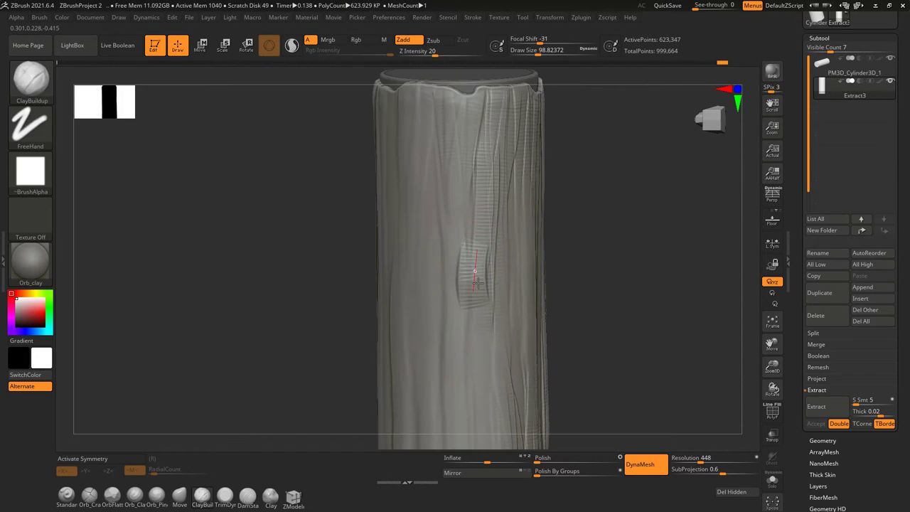
{"action": "mouse_move", "coordinate": [447, 215]}
{"action": "right_mouse_down"}
{"action": "mouse_move", "coordinate": [502, 224]}
{"action": "mouse_move", "coordinate": [447, 278]}
{"action": "mouse_move", "coordinate": [526, 381]}
{"action": "mouse_move", "coordinate": [488, 308]}
{"action": "right_mouse_up"}
{"action": "right_click_drag", "start_coordinate": [467, 187], "coordinate": [544, 122], "text": "alt"}
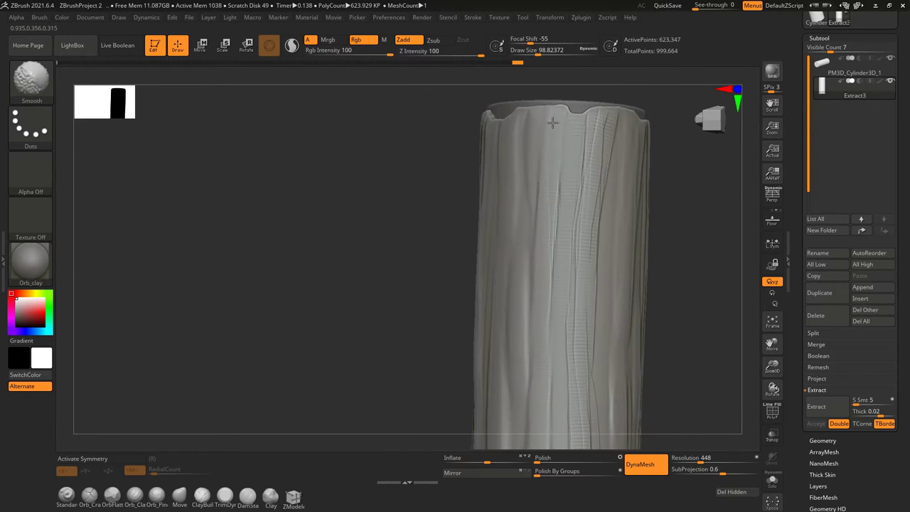
{"action": "mouse_move", "coordinate": [540, 314]}
{"action": "right_mouse_down", "text": "shift"}
{"action": "mouse_move", "coordinate": [538, 279]}
{"action": "mouse_move", "coordinate": [451, 209]}
{"action": "mouse_move", "coordinate": [483, 204]}
{"action": "mouse_move", "coordinate": [465, 278]}
{"action": "right_mouse_up", "text": "shift"}
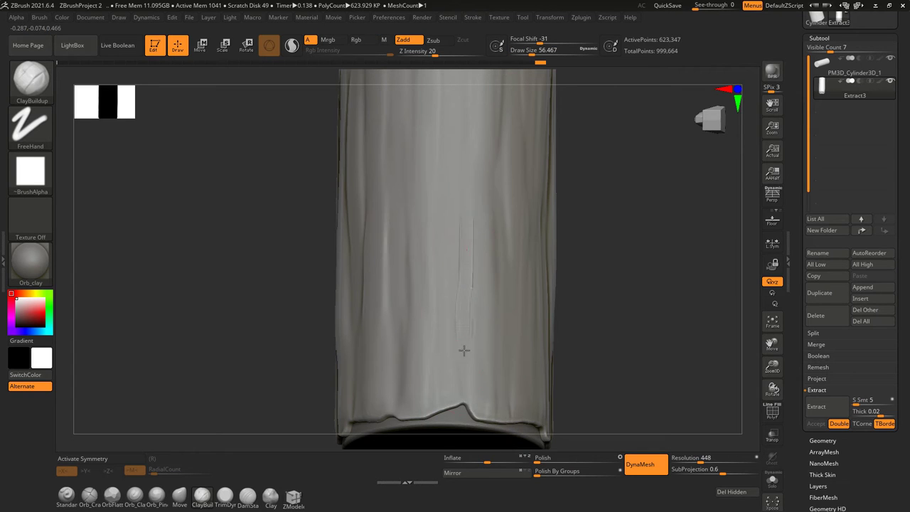
{"action": "mouse_move", "coordinate": [449, 367]}
{"action": "right_mouse_down"}
{"action": "mouse_move", "coordinate": [467, 262]}
{"action": "mouse_move", "coordinate": [459, 323]}
{"action": "mouse_move", "coordinate": [472, 310]}
{"action": "right_mouse_up"}
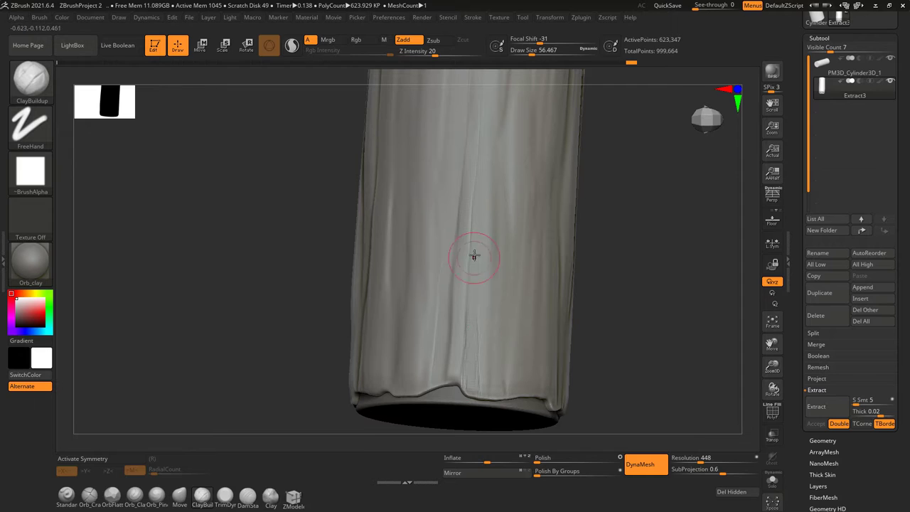
Sculpt a vertical ridge down the shell and smooth it, checking the bottom rim
{"action": "left_click_drag", "start_coordinate": [482, 208], "coordinate": [483, 351]}
{"action": "key", "text": "shift"}
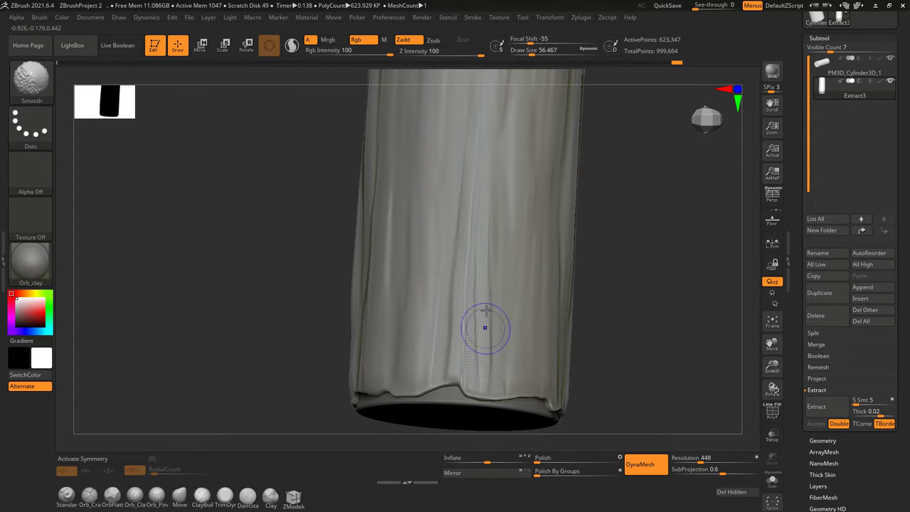
{"action": "mouse_move", "coordinate": [474, 200]}
{"action": "right_mouse_down"}
{"action": "mouse_move", "coordinate": [463, 254]}
{"action": "mouse_move", "coordinate": [484, 308]}
{"action": "right_mouse_up"}
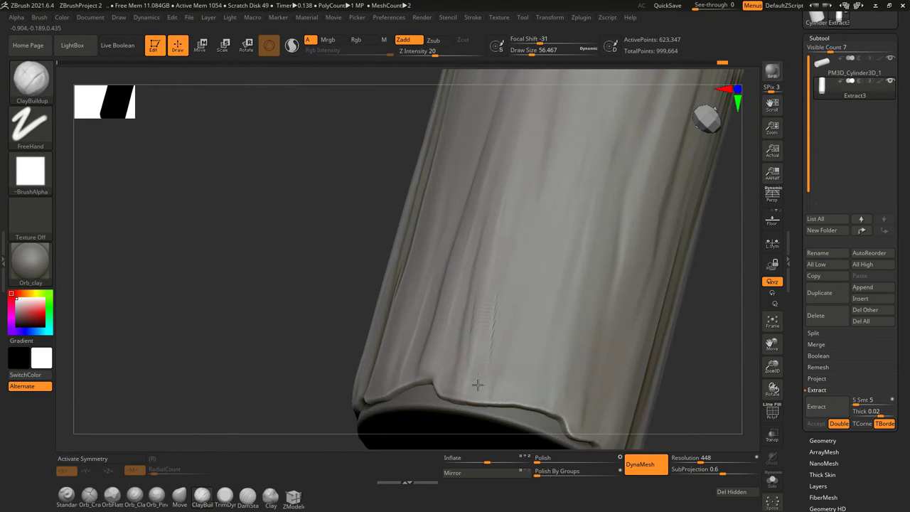
{"action": "mouse_move", "coordinate": [513, 183]}
{"action": "right_mouse_down", "text": "shift"}
{"action": "mouse_move", "coordinate": [463, 294]}
{"action": "mouse_move", "coordinate": [468, 189]}
{"action": "right_mouse_up", "text": "shift"}
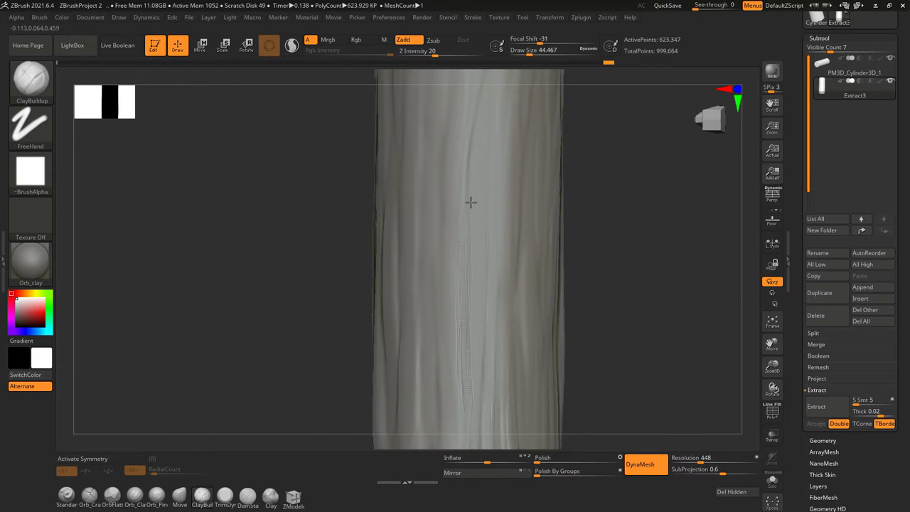
{"action": "mouse_move", "coordinate": [453, 319]}
{"action": "right_mouse_down"}
{"action": "mouse_move", "coordinate": [469, 277]}
{"action": "mouse_move", "coordinate": [479, 413]}
{"action": "mouse_move", "coordinate": [447, 229]}
{"action": "mouse_move", "coordinate": [462, 286]}
{"action": "right_mouse_up"}
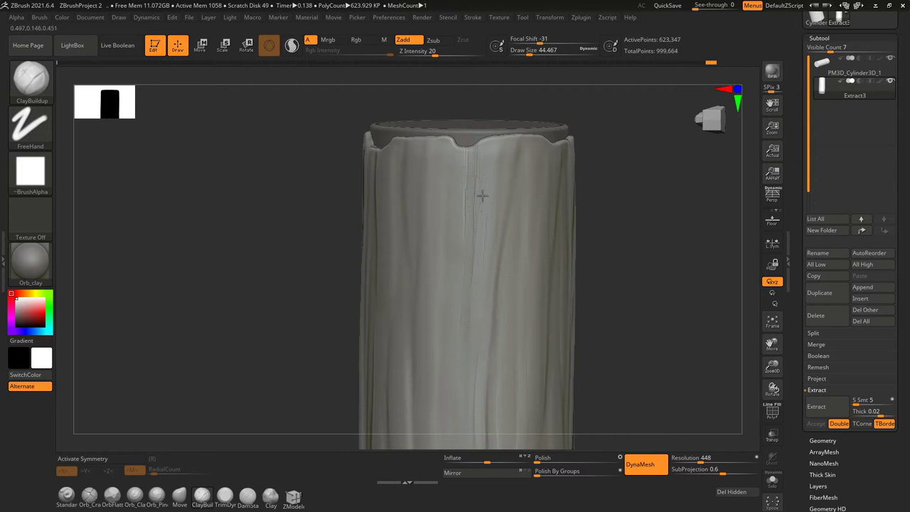
{"action": "key", "text": "shift"}
{"action": "mouse_move", "coordinate": [496, 151]}
{"action": "right_mouse_down", "text": "alt"}
{"action": "mouse_move", "coordinate": [459, 193]}
{"action": "mouse_move", "coordinate": [459, 239]}
{"action": "right_mouse_up", "text": "alt"}
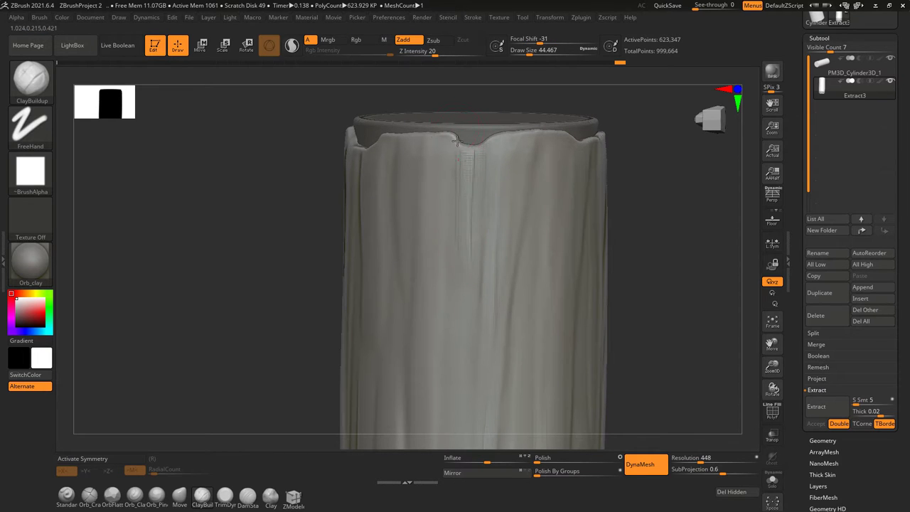
{"action": "mouse_move", "coordinate": [464, 167]}
{"action": "right_mouse_down", "text": "alt"}
{"action": "mouse_move", "coordinate": [450, 252]}
{"action": "mouse_move", "coordinate": [462, 211]}
{"action": "right_mouse_up", "text": "alt"}
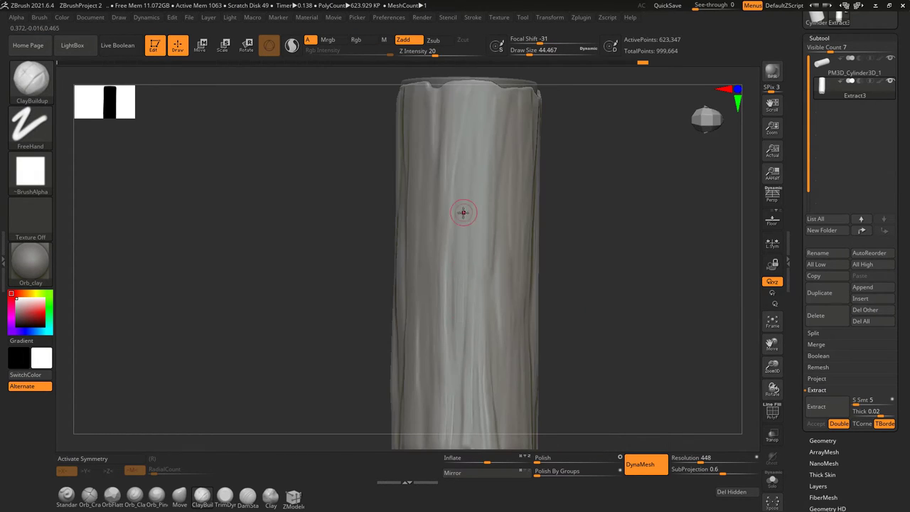
{"action": "mouse_move", "coordinate": [459, 339]}
{"action": "right_mouse_down"}
{"action": "mouse_move", "coordinate": [484, 206]}
{"action": "mouse_move", "coordinate": [481, 231]}
{"action": "mouse_move", "coordinate": [454, 250]}
{"action": "right_mouse_up"}
{"action": "mouse_move", "coordinate": [429, 391]}
{"action": "right_mouse_down", "text": "alt"}
{"action": "mouse_move", "coordinate": [418, 301]}
{"action": "mouse_move", "coordinate": [445, 209]}
{"action": "right_mouse_up", "text": "alt"}
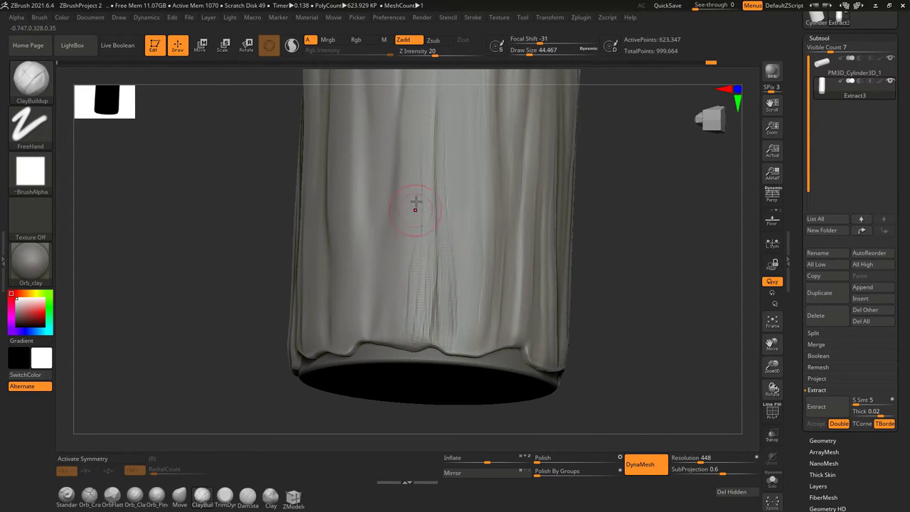
Smooth the crease lines down the middle of the cylinder, inspecting both rims
{"action": "key", "text": "shift"}
{"action": "left_click_drag", "start_coordinate": [442, 332], "coordinate": [429, 269], "text": "shift"}
{"action": "mouse_move", "coordinate": [430, 269]}
{"action": "right_mouse_down"}
{"action": "mouse_move", "coordinate": [417, 189]}
{"action": "mouse_move", "coordinate": [430, 194]}
{"action": "right_mouse_up"}
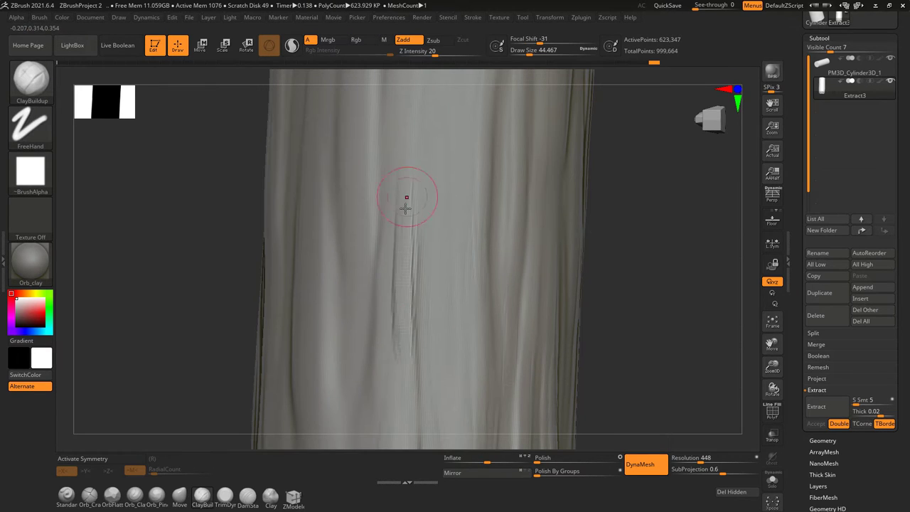
{"action": "mouse_move", "coordinate": [404, 416]}
{"action": "right_mouse_down"}
{"action": "mouse_move", "coordinate": [427, 235]}
{"action": "mouse_move", "coordinate": [424, 268]}
{"action": "mouse_move", "coordinate": [398, 239]}
{"action": "mouse_move", "coordinate": [384, 279]}
{"action": "mouse_move", "coordinate": [401, 330]}
{"action": "right_mouse_up"}
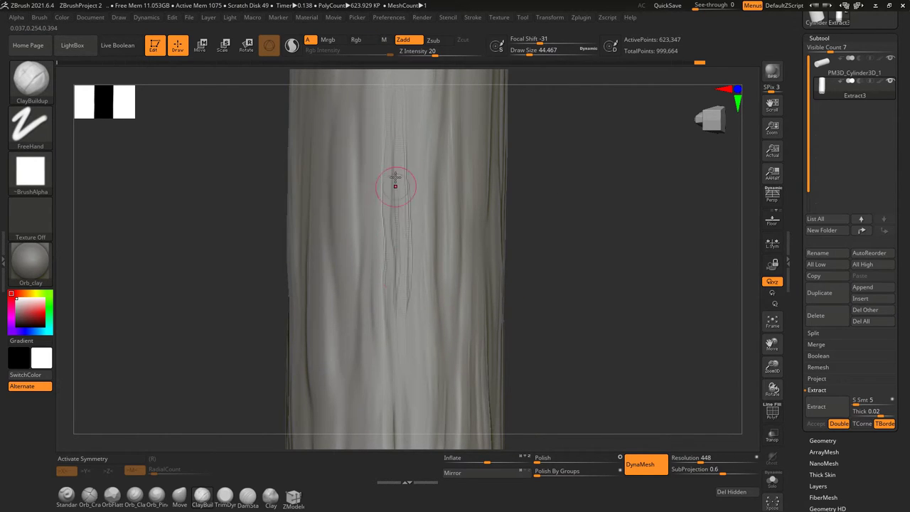
{"action": "mouse_move", "coordinate": [408, 156]}
{"action": "right_mouse_down"}
{"action": "mouse_move", "coordinate": [398, 183]}
{"action": "mouse_move", "coordinate": [410, 268]}
{"action": "mouse_move", "coordinate": [370, 239]}
{"action": "right_mouse_up"}
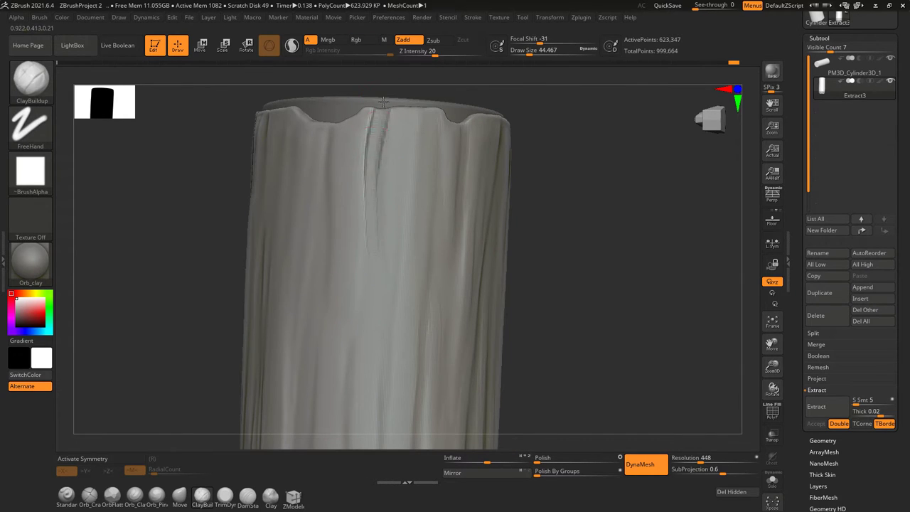
{"action": "key", "text": "shift"}
{"action": "mouse_move", "coordinate": [361, 116]}
{"action": "right_mouse_down"}
{"action": "mouse_move", "coordinate": [412, 132]}
{"action": "mouse_move", "coordinate": [406, 150]}
{"action": "mouse_move", "coordinate": [420, 226]}
{"action": "right_mouse_up"}
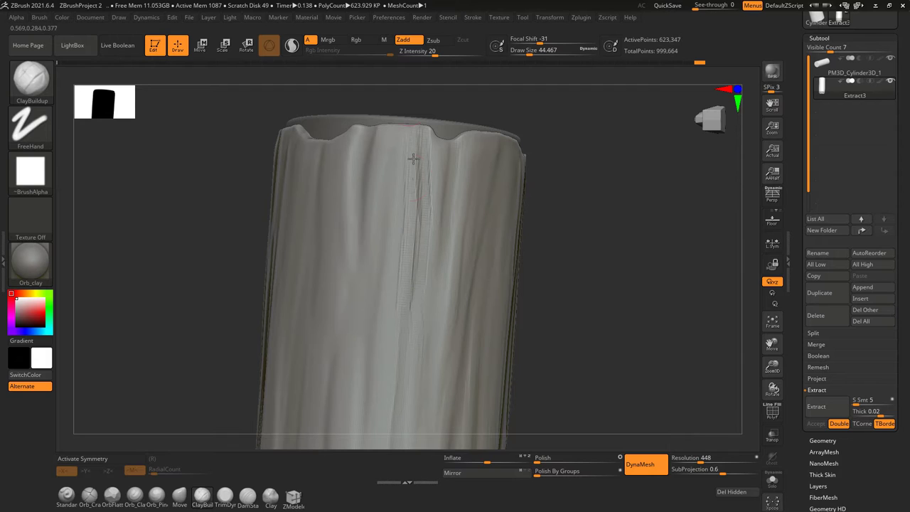
{"action": "left_click_drag", "start_coordinate": [412, 157], "coordinate": [404, 208], "text": "shift"}
{"action": "mouse_move", "coordinate": [415, 377]}
{"action": "right_mouse_down"}
{"action": "mouse_move", "coordinate": [477, 178]}
{"action": "mouse_move", "coordinate": [459, 320]}
{"action": "mouse_move", "coordinate": [479, 270]}
{"action": "right_mouse_up"}
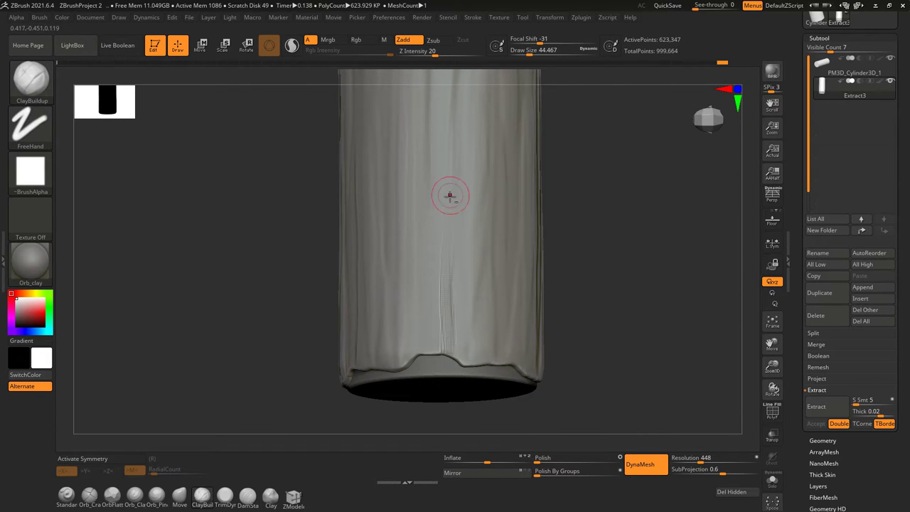
{"action": "right_click_drag", "start_coordinate": [449, 196], "coordinate": [451, 229], "text": "ctrl"}
{"action": "right_click_drag", "start_coordinate": [452, 293], "coordinate": [457, 224]}
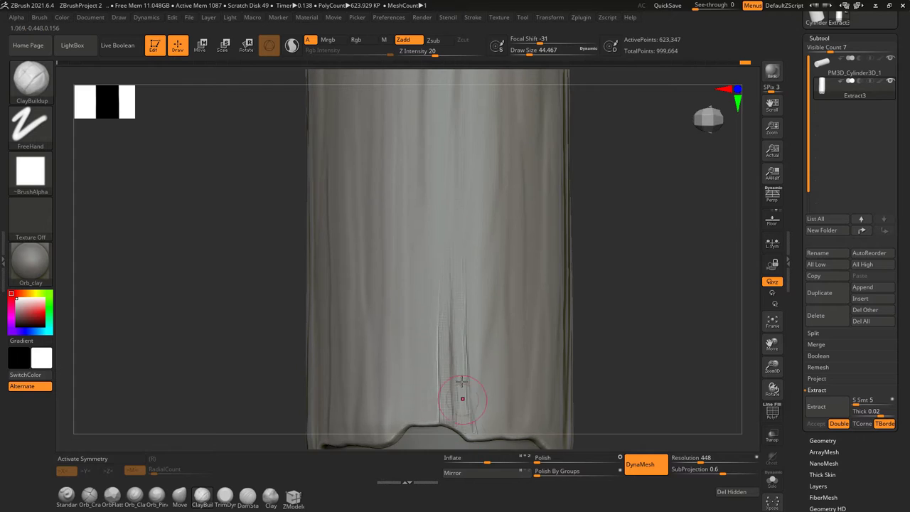
Carve a thin vertical crease down the cloth and smooth it in
{"action": "key", "text": "shift"}
{"action": "right_click_drag", "start_coordinate": [440, 286], "coordinate": [402, 303]}
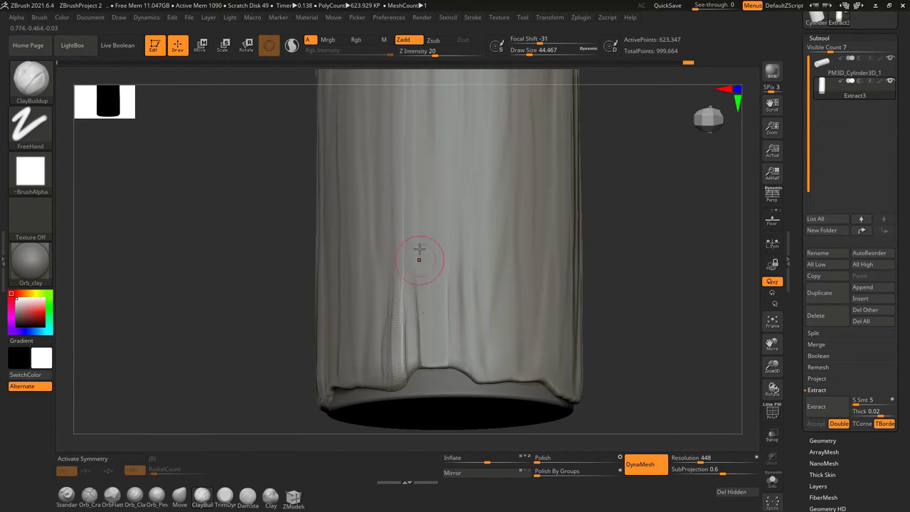
{"action": "key", "text": "shift"}
{"action": "mouse_move", "coordinate": [416, 291]}
{"action": "right_mouse_down"}
{"action": "mouse_move", "coordinate": [432, 189]}
{"action": "mouse_move", "coordinate": [447, 315]}
{"action": "mouse_move", "coordinate": [412, 349]}
{"action": "mouse_move", "coordinate": [445, 264]}
{"action": "right_mouse_up"}
{"action": "left_click_drag", "start_coordinate": [431, 215], "coordinate": [450, 330]}
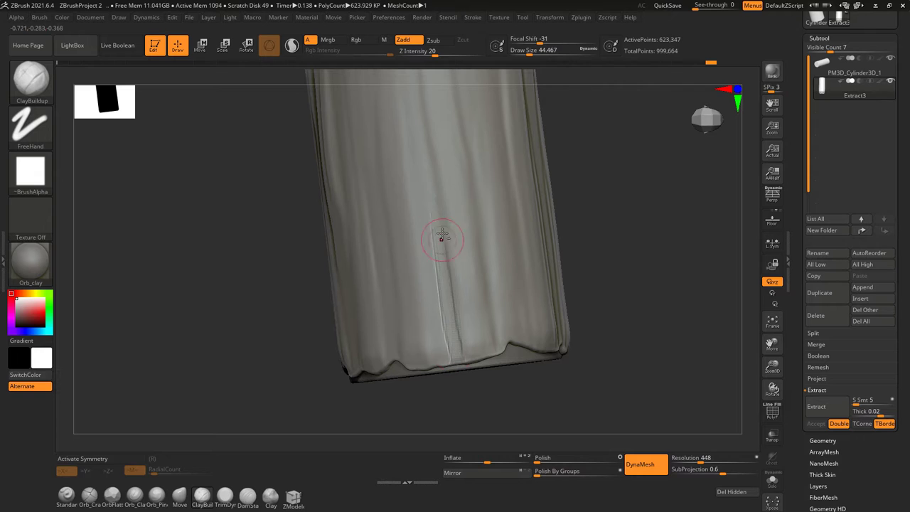
{"action": "left_click_drag", "start_coordinate": [426, 213], "coordinate": [436, 213], "text": "shift"}
{"action": "right_click_drag", "start_coordinate": [436, 214], "coordinate": [469, 187]}
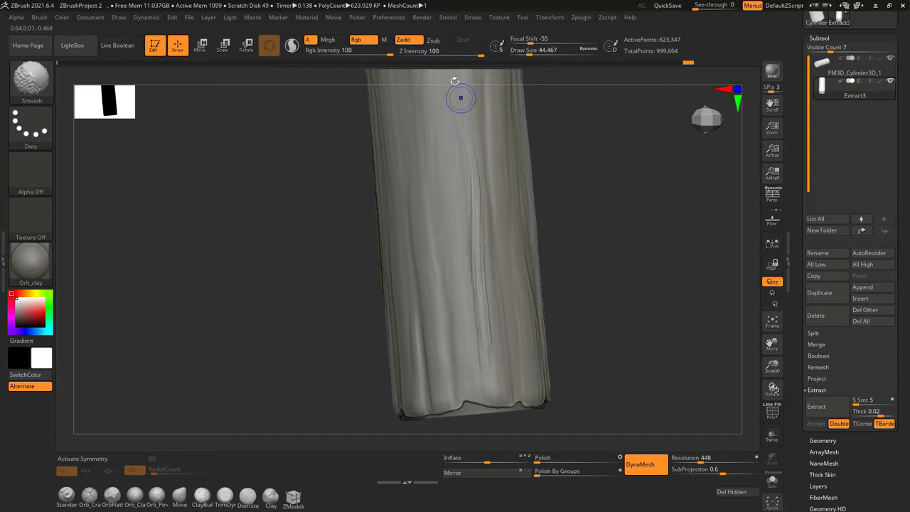
{"action": "right_click_drag", "start_coordinate": [473, 149], "coordinate": [485, 210]}
{"action": "right_click_drag", "start_coordinate": [488, 373], "coordinate": [520, 206]}
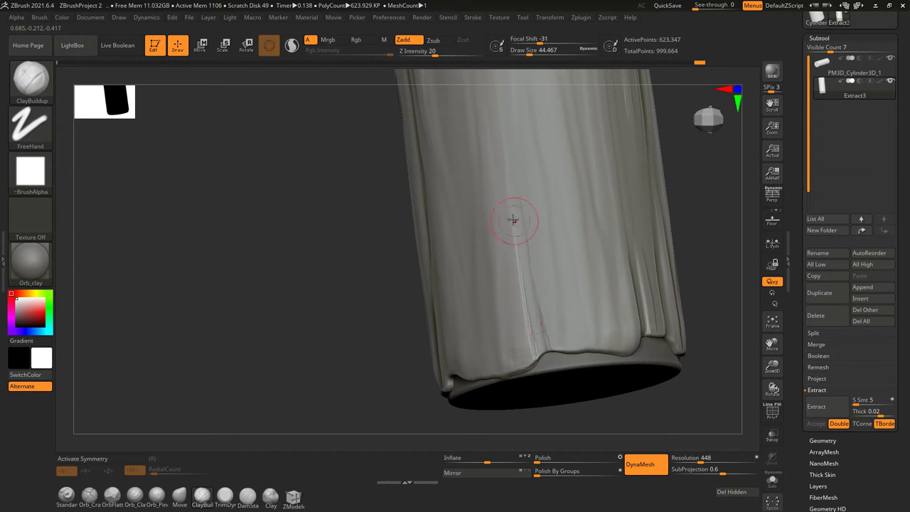
{"action": "right_click_drag", "start_coordinate": [498, 117], "coordinate": [521, 318]}
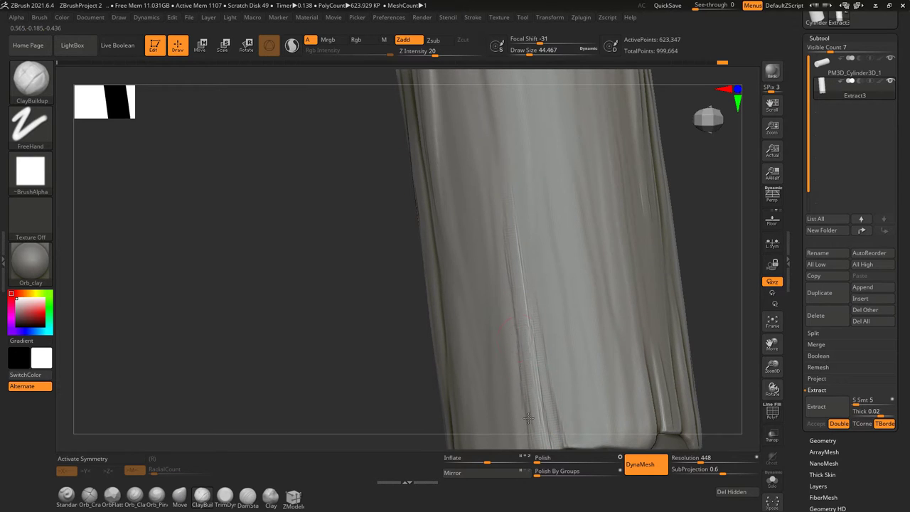
{"action": "right_click_drag", "start_coordinate": [528, 418], "coordinate": [511, 305]}
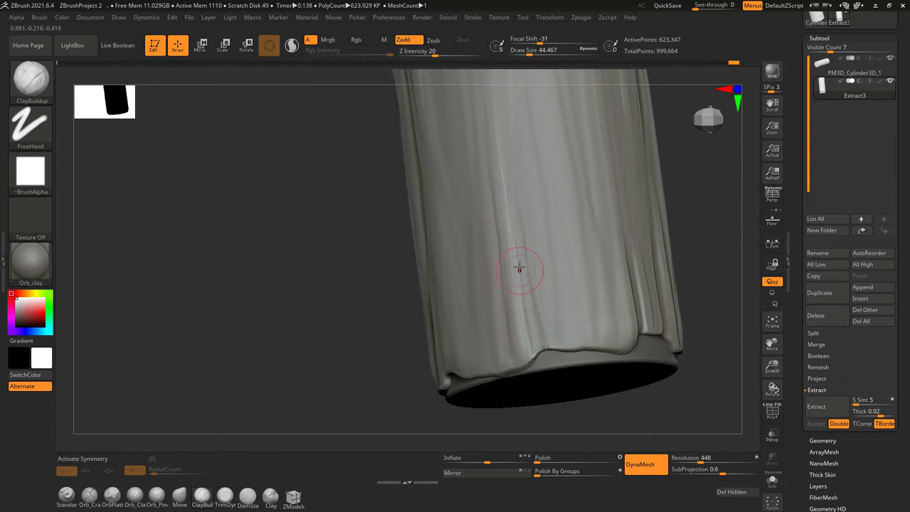
{"action": "mouse_move", "coordinate": [514, 274]}
{"action": "right_mouse_down"}
{"action": "mouse_move", "coordinate": [520, 227]}
{"action": "mouse_move", "coordinate": [501, 188]}
{"action": "right_mouse_up"}
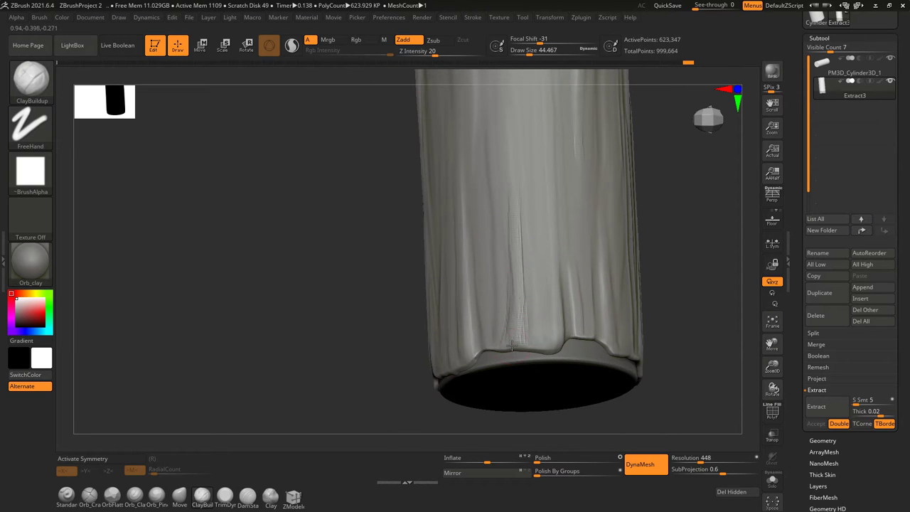
Lightly smooth the surface around the top rim and lower part of the cylinder
{"action": "key", "text": "shift"}
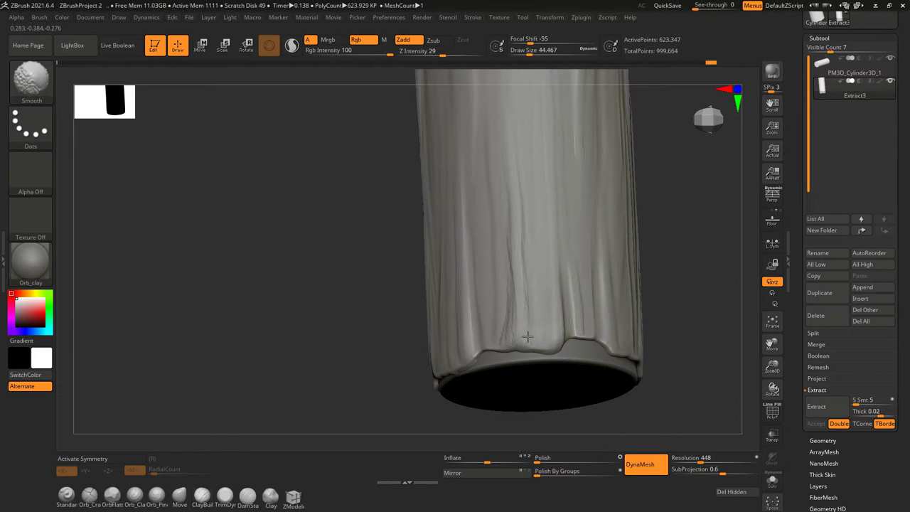
{"action": "left_click_drag", "start_coordinate": [527, 337], "coordinate": [532, 270], "text": "shift"}
{"action": "mouse_move", "coordinate": [511, 244]}
{"action": "right_mouse_down"}
{"action": "mouse_move", "coordinate": [486, 223]}
{"action": "mouse_move", "coordinate": [610, 261]}
{"action": "right_mouse_up"}
{"action": "right_click_drag", "start_coordinate": [510, 275], "coordinate": [508, 286]}
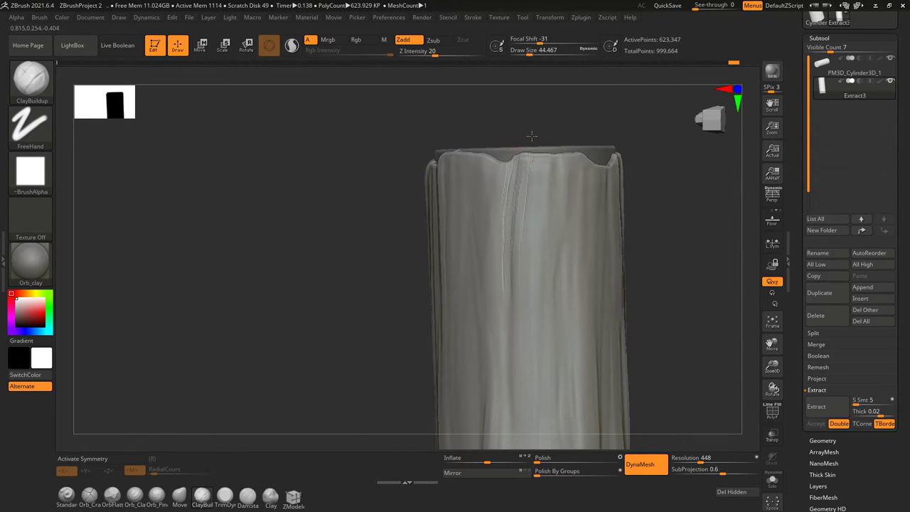
{"action": "key", "text": "shift"}
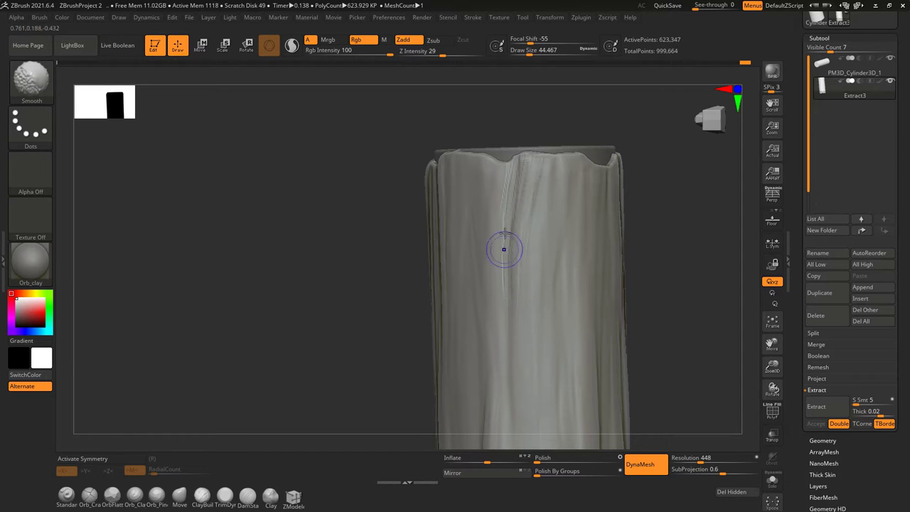
{"action": "right_click_drag", "start_coordinate": [522, 176], "coordinate": [446, 186]}
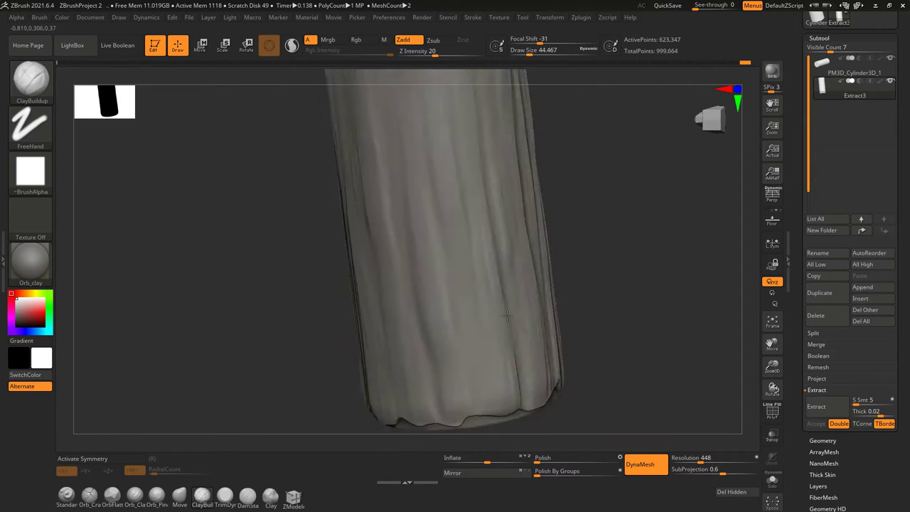
{"action": "mouse_move", "coordinate": [440, 324]}
{"action": "right_mouse_down"}
{"action": "mouse_move", "coordinate": [429, 209]}
{"action": "mouse_move", "coordinate": [448, 273]}
{"action": "right_mouse_up"}
{"action": "mouse_move", "coordinate": [436, 157]}
{"action": "right_mouse_down", "text": "shift"}
{"action": "mouse_move", "coordinate": [448, 266]}
{"action": "mouse_move", "coordinate": [429, 187]}
{"action": "mouse_move", "coordinate": [449, 237]}
{"action": "mouse_move", "coordinate": [437, 265]}
{"action": "mouse_move", "coordinate": [431, 192]}
{"action": "mouse_move", "coordinate": [415, 238]}
{"action": "right_mouse_up", "text": "shift"}
{"action": "key", "text": "shift"}
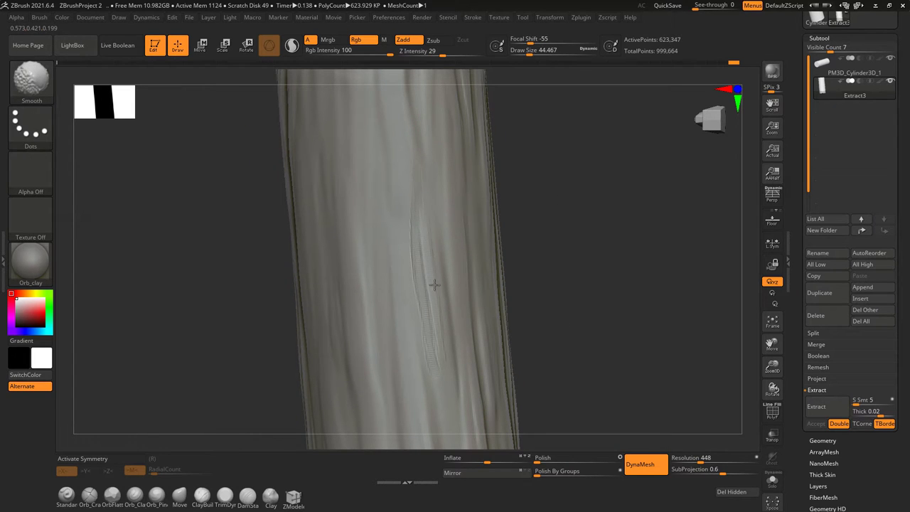
{"action": "mouse_move", "coordinate": [409, 268]}
{"action": "right_mouse_down", "text": "ctrl"}
{"action": "mouse_move", "coordinate": [381, 207]}
{"action": "mouse_move", "coordinate": [408, 361]}
{"action": "mouse_move", "coordinate": [393, 334]}
{"action": "right_mouse_up", "text": "ctrl"}
Refine the creases and chiselled rim bevels from a straight front view, alternating build-up and smoothing
{"action": "key", "text": "shift"}
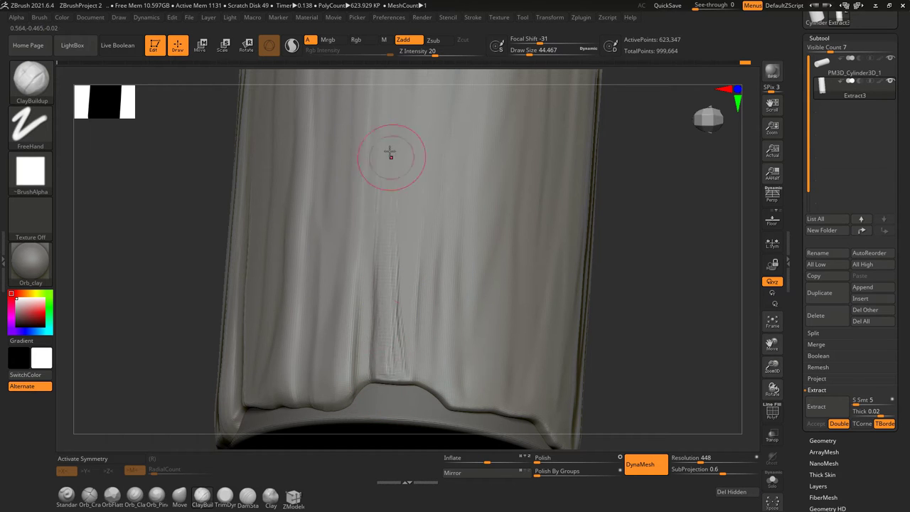
{"action": "key", "text": "shift"}
{"action": "mouse_move", "coordinate": [393, 371]}
{"action": "right_mouse_down"}
{"action": "mouse_move", "coordinate": [406, 288]}
{"action": "mouse_move", "coordinate": [428, 289]}
{"action": "right_mouse_up"}
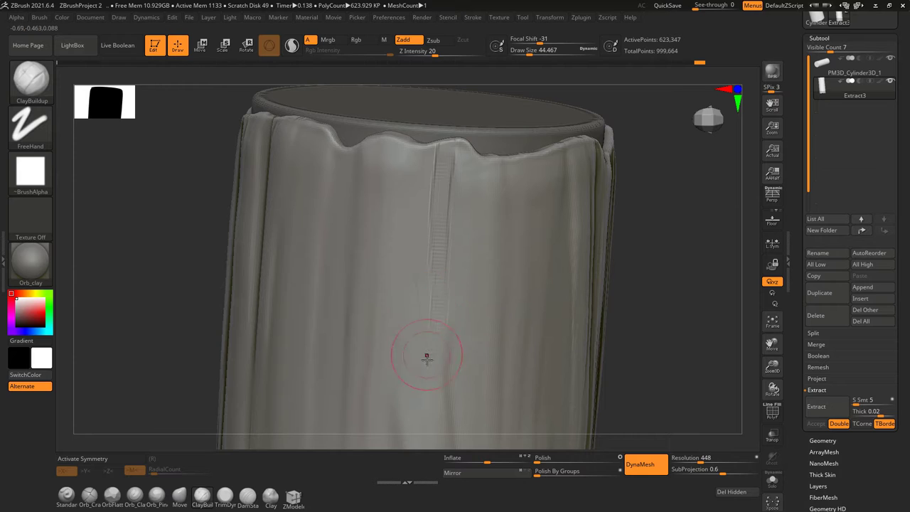
{"action": "right_click_drag", "start_coordinate": [426, 434], "coordinate": [451, 265]}
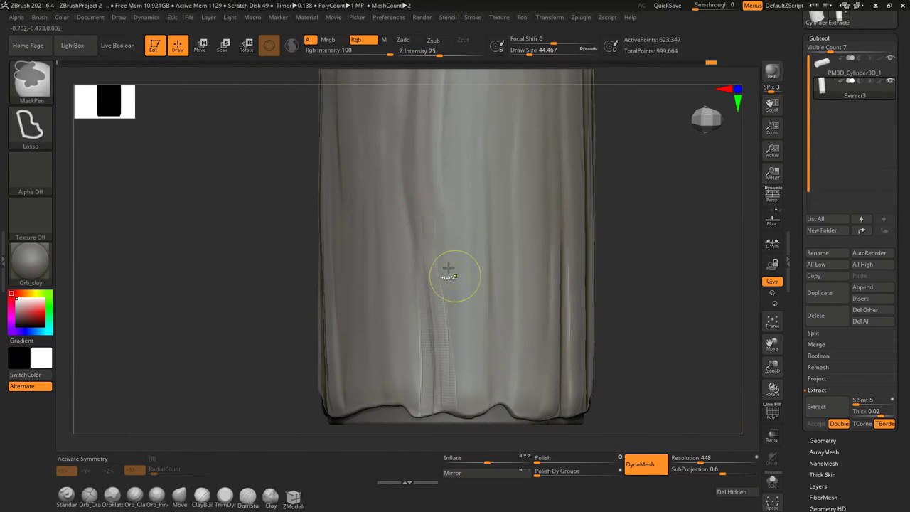
{"action": "key", "text": "shift"}
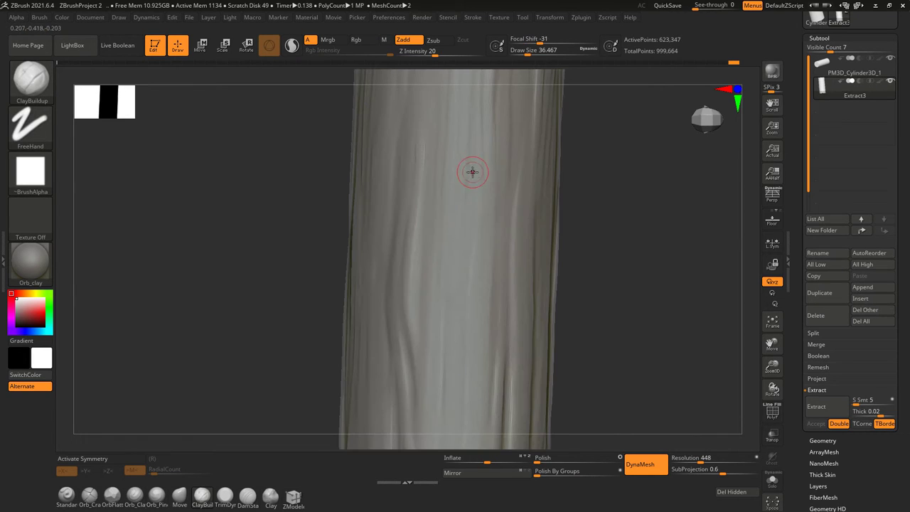
{"action": "key", "text": "shift"}
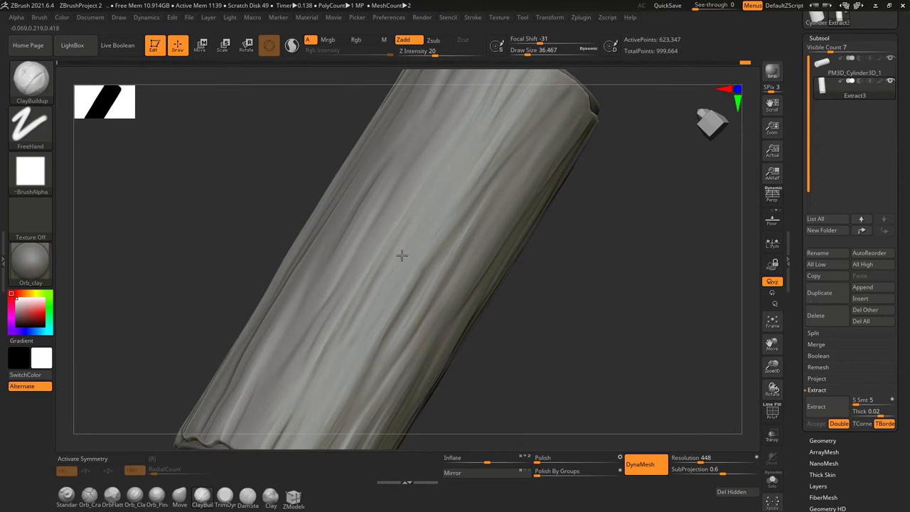
{"action": "key", "text": "shift"}
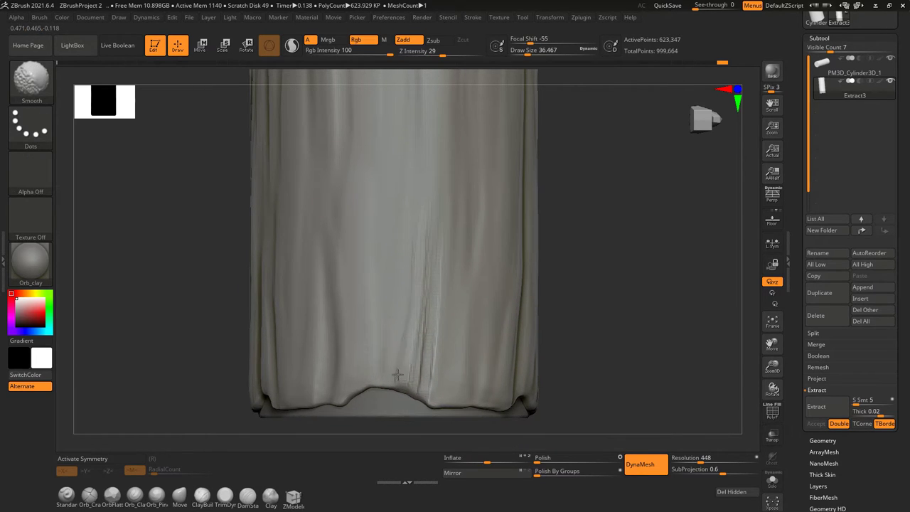
{"action": "key", "text": "shift"}
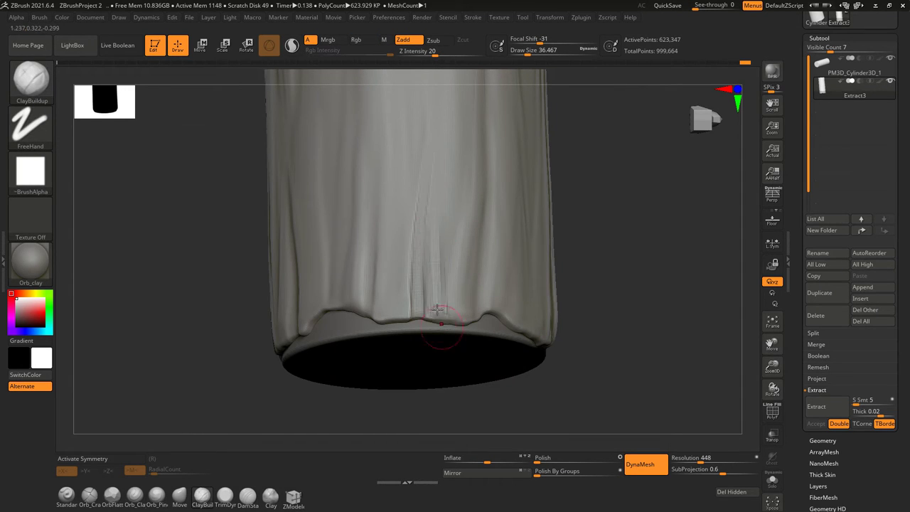
{"action": "key", "text": "shift"}
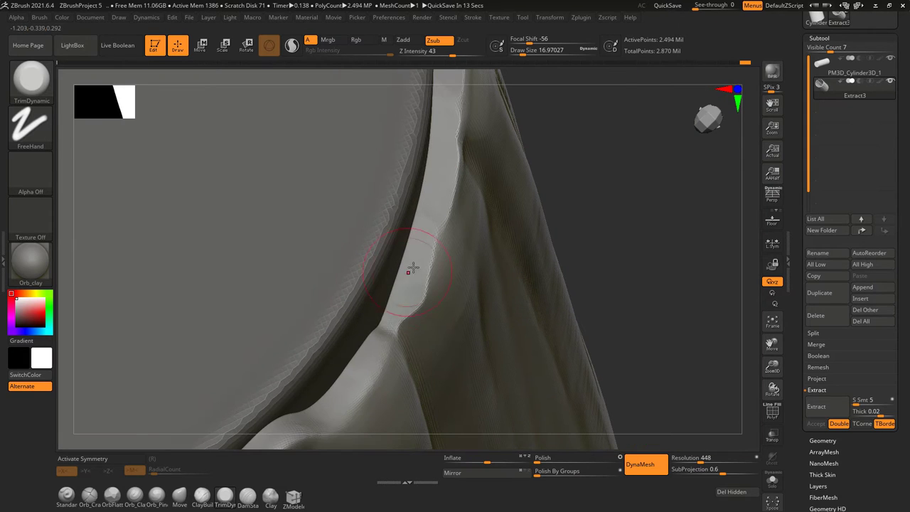
Orbit and zoom in to inspect the cylinder's open end and trimmed rim
{"action": "mouse_move", "coordinate": [412, 268]}
{"action": "right_mouse_down"}
{"action": "mouse_move", "coordinate": [394, 313]}
{"action": "mouse_move", "coordinate": [427, 242]}
{"action": "mouse_move", "coordinate": [454, 240]}
{"action": "mouse_move", "coordinate": [372, 284]}
{"action": "mouse_move", "coordinate": [420, 257]}
{"action": "mouse_move", "coordinate": [388, 164]}
{"action": "right_mouse_up"}
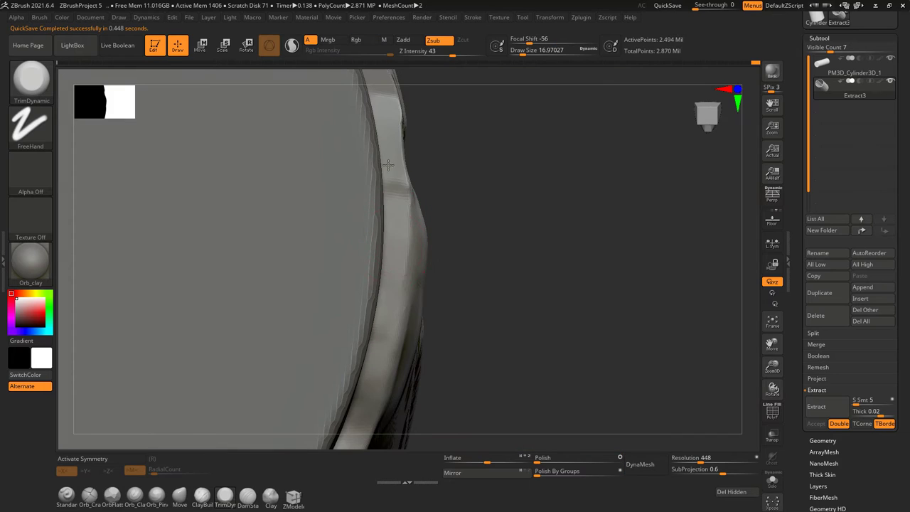
{"action": "mouse_move", "coordinate": [385, 290]}
{"action": "right_mouse_down"}
{"action": "mouse_move", "coordinate": [377, 361]}
{"action": "mouse_move", "coordinate": [394, 334]}
{"action": "mouse_move", "coordinate": [405, 272]}
{"action": "mouse_move", "coordinate": [361, 320]}
{"action": "right_mouse_up"}
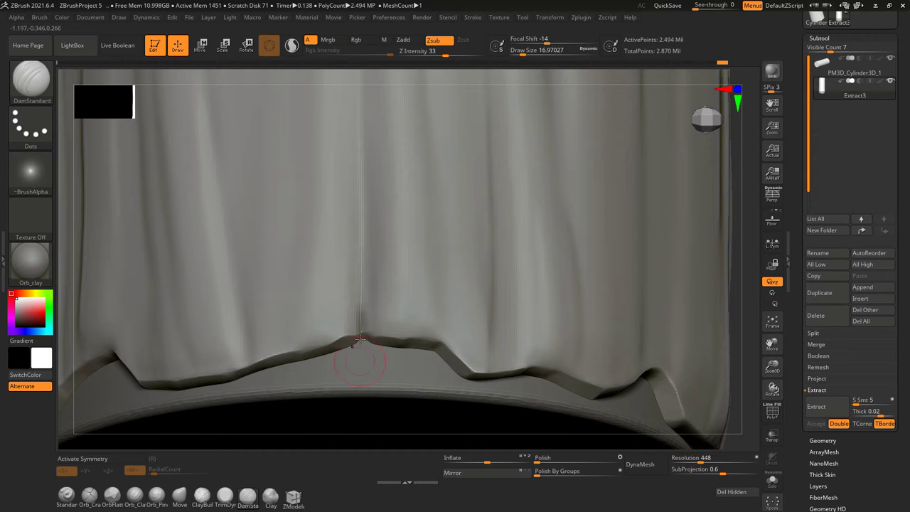
Undo repeatedly back through the history to the TrimDynamic rim edits on the bark shell
{"action": "key", "text": "ctrl+z"}
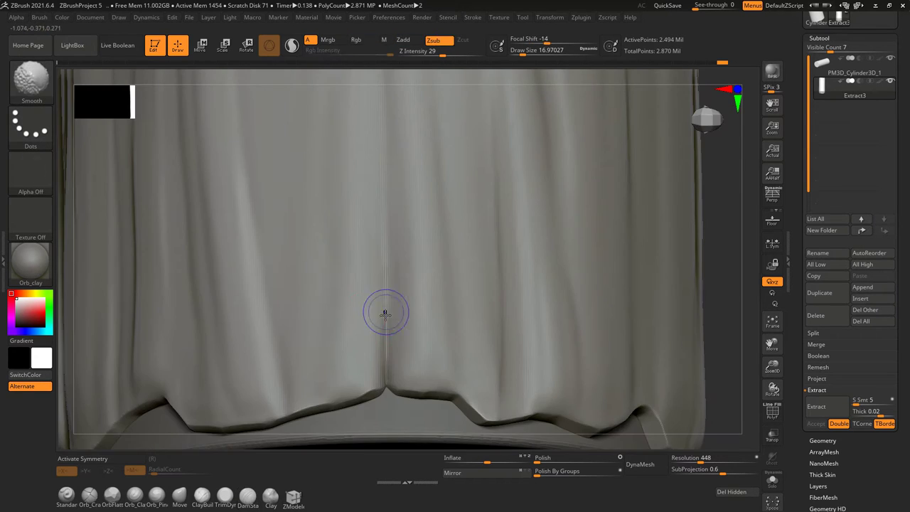
{"action": "key", "text": "ctrl+z"}
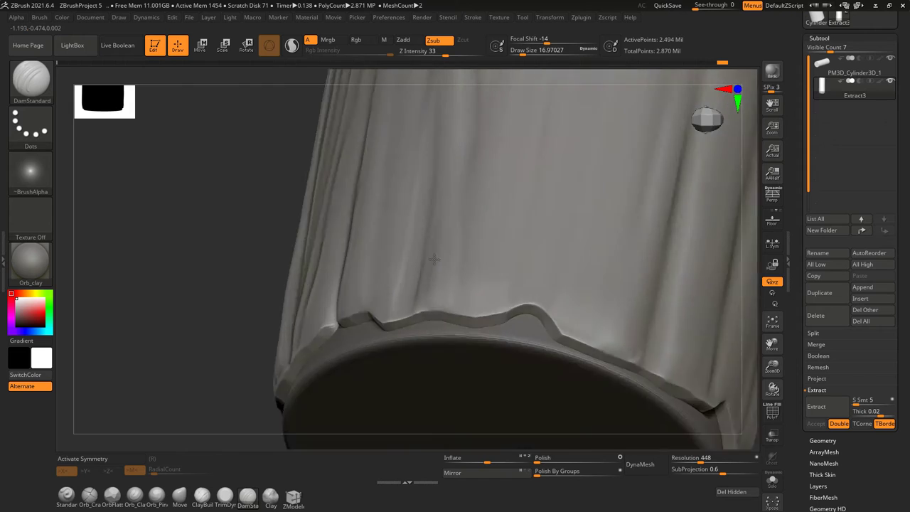
{"action": "key", "text": "ctrl+z"}
{"action": "key", "text": "ctrl+z"}
{"action": "key", "text": "ctrl+z"}
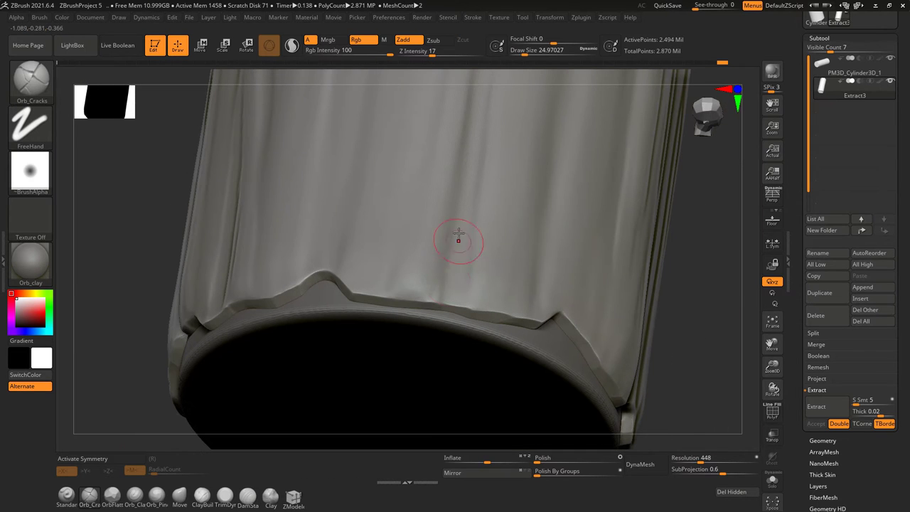
{"action": "key", "text": "ctrl+z"}
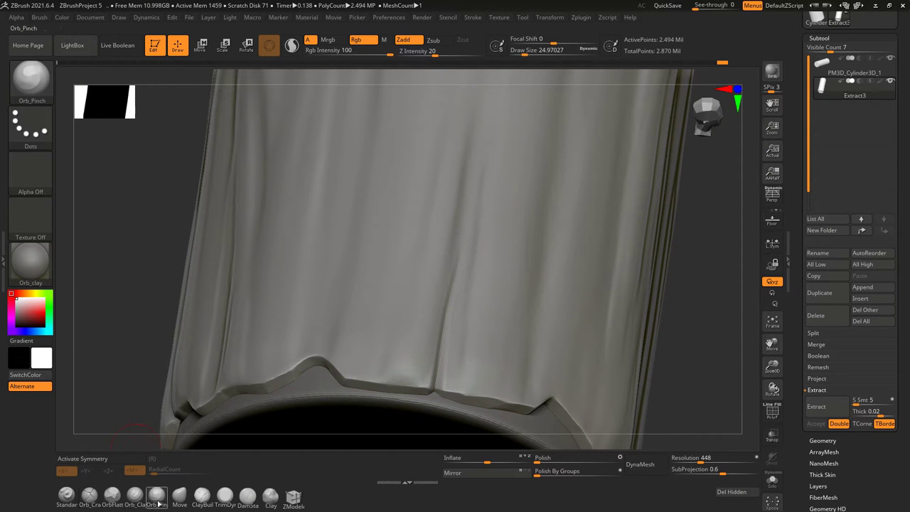
{"action": "key", "text": "ctrl+z"}
{"action": "key", "text": "ctrl+z"}
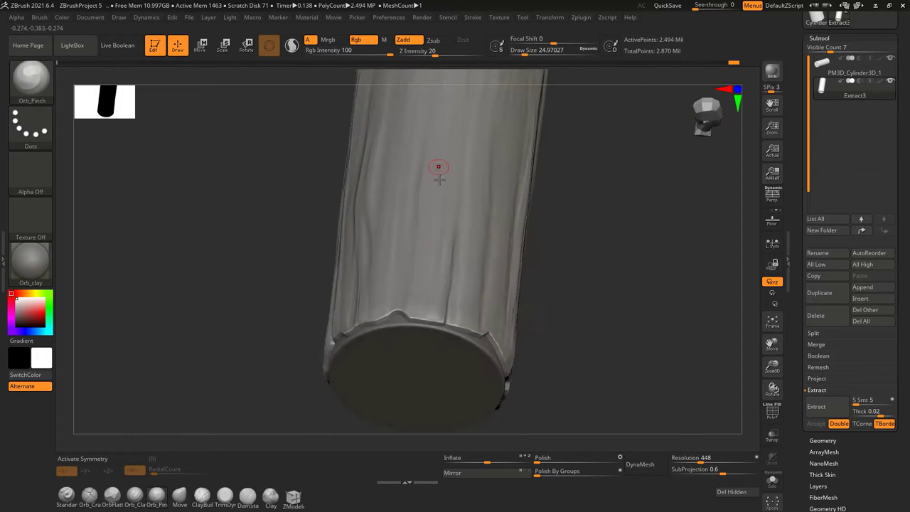
{"action": "key", "text": "ctrl+z"}
{"action": "key", "text": "ctrl+z"}
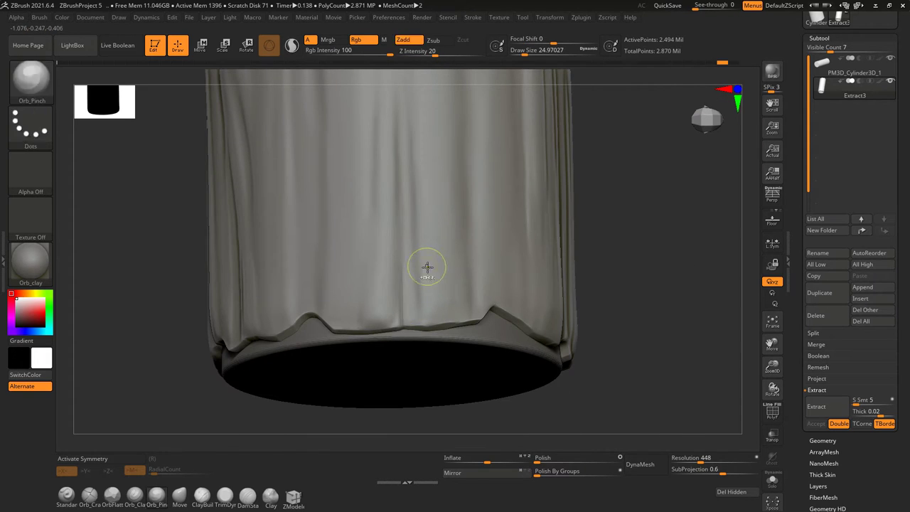
{"action": "key", "text": "ctrl+z"}
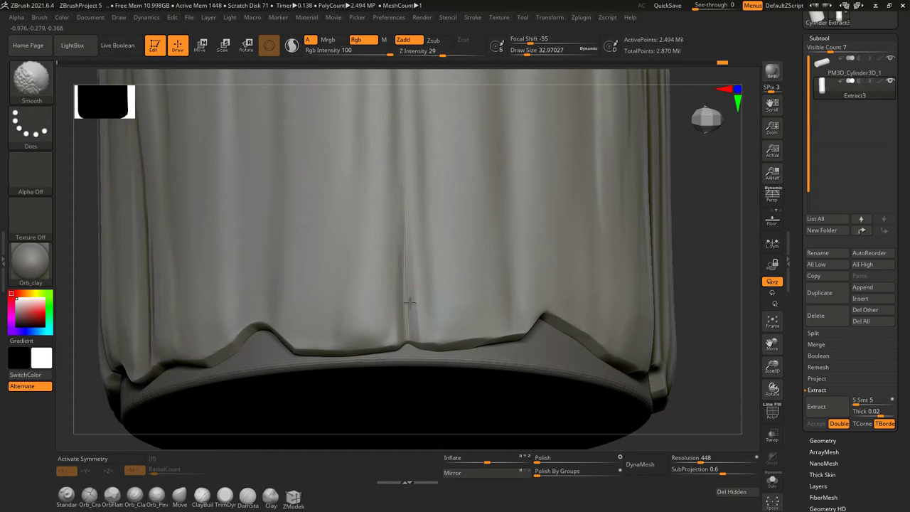
{"action": "key", "text": "ctrl+z"}
{"action": "key", "text": "ctrl+z"}
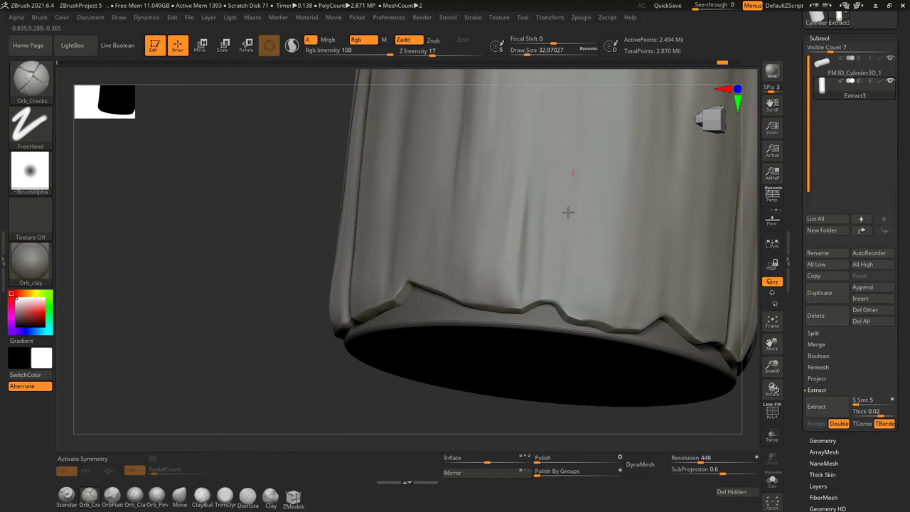
{"action": "key", "text": "ctrl+z"}
{"action": "key", "text": "ctrl+z"}
{"action": "key", "text": "ctrl+z"}
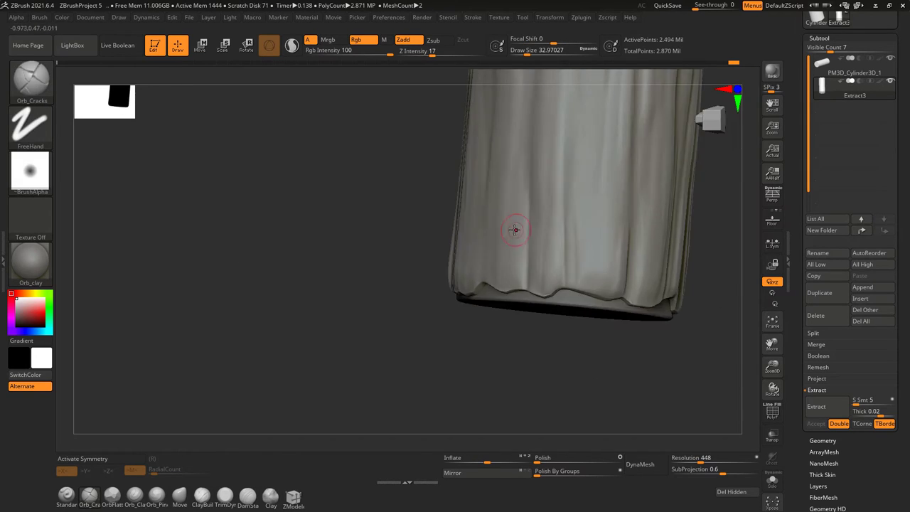
{"action": "key", "text": "ctrl+z"}
{"action": "key", "text": "ctrl+z"}
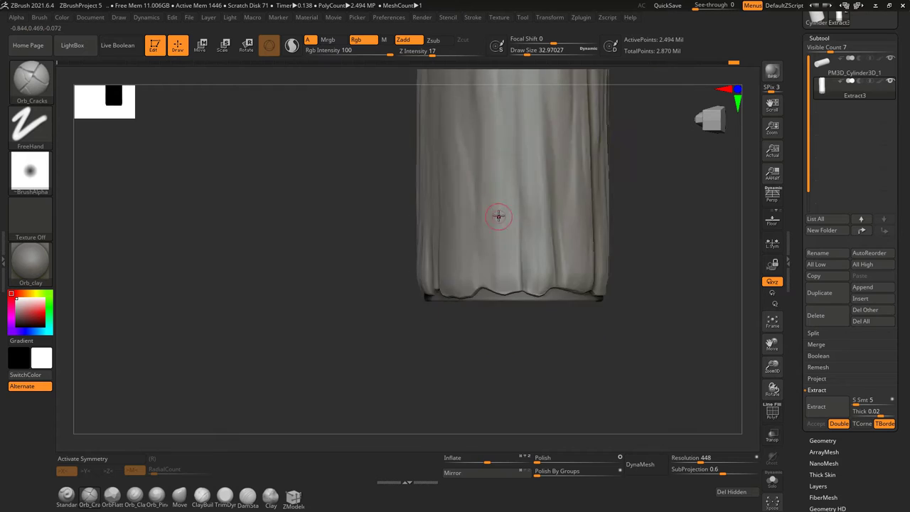
{"action": "key", "text": "ctrl+z"}
{"action": "key", "text": "ctrl+z"}
{"action": "key", "text": "ctrl+z"}
{"action": "key", "text": "ctrl+z"}
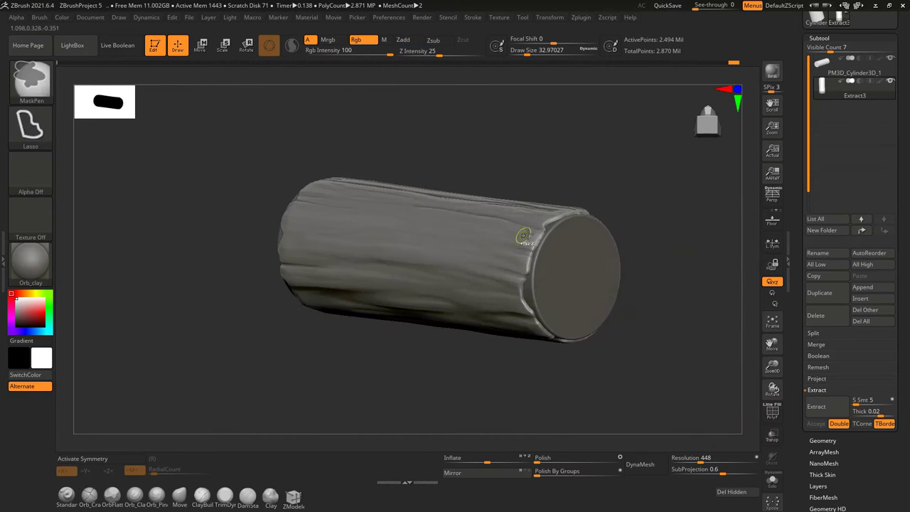
{"action": "key", "text": "ctrl+z"}
{"action": "left_click", "coordinate": [223, 496]}
{"action": "key", "text": "ctrl+z"}
{"action": "key", "text": "ctrl+z"}
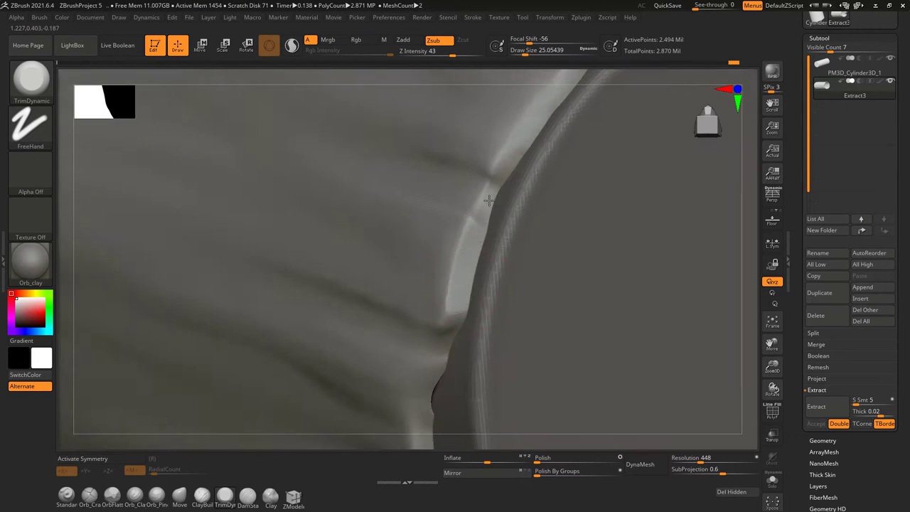
{"action": "key", "text": "ctrl+z"}
{"action": "key", "text": "ctrl+z"}
Undo five rim-trimming steps, then redo forward so more of the rim shows bevels
{"action": "key", "text": "ctrl+z"}
{"action": "key", "text": "ctrl+z"}
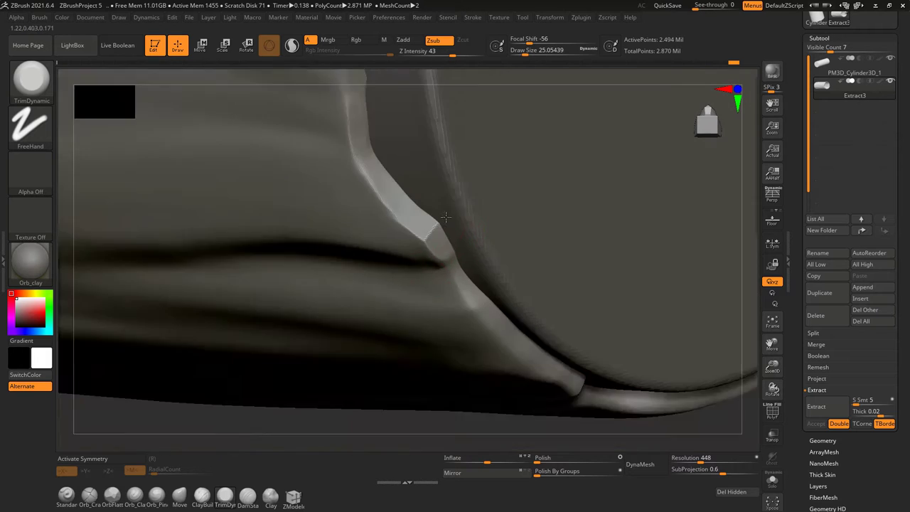
{"action": "key", "text": "ctrl+z"}
{"action": "key", "text": "ctrl+z"}
{"action": "key", "text": "ctrl+z"}
{"action": "key", "text": "ctrl+z"}
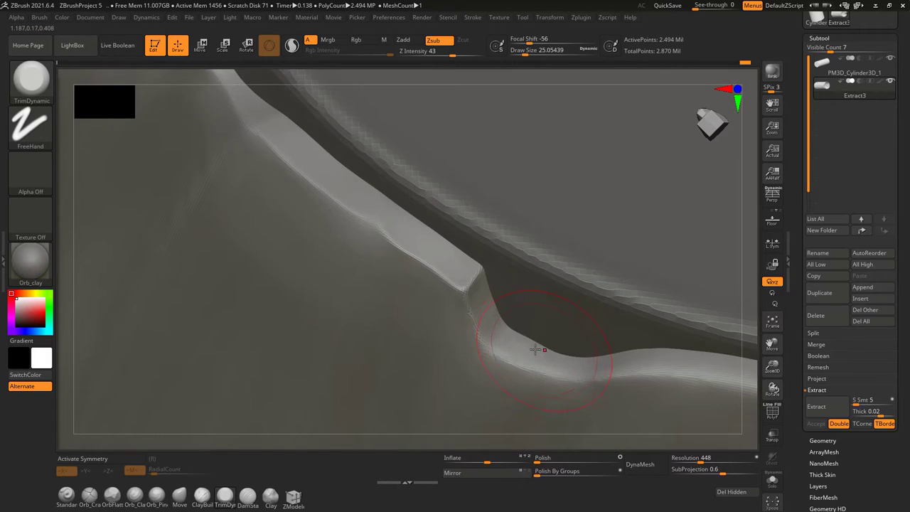
{"action": "key", "text": "ctrl+z"}
{"action": "key", "text": "ctrl+z"}
{"action": "key", "text": "ctrl+z"}
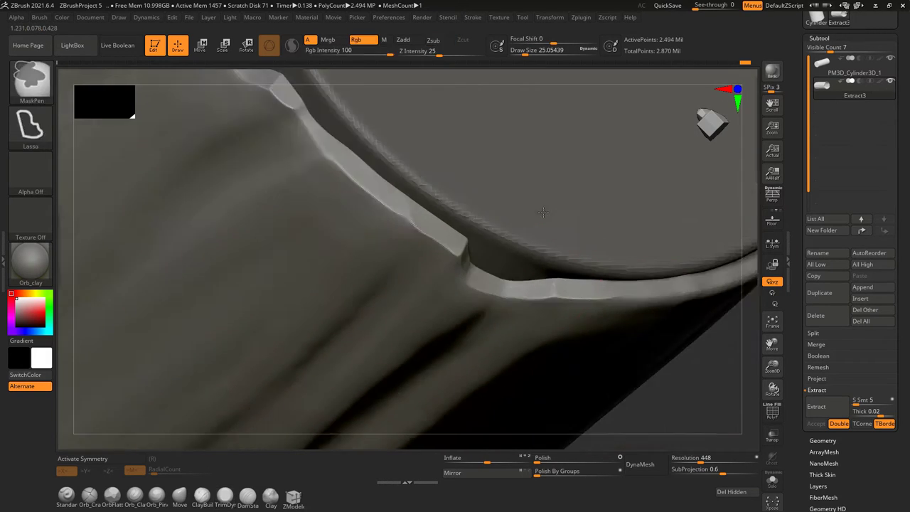
{"action": "key", "text": "ctrl+z"}
{"action": "key", "text": "ctrl+z"}
{"action": "key", "text": "ctrl+z"}
{"action": "key", "text": "ctrl+z"}
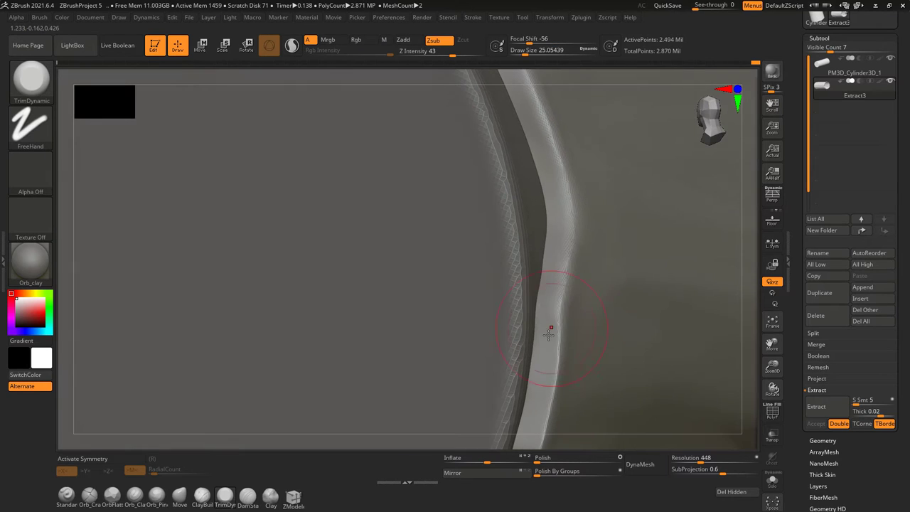
{"action": "key", "text": "ctrl+z"}
{"action": "key", "text": "ctrl+z"}
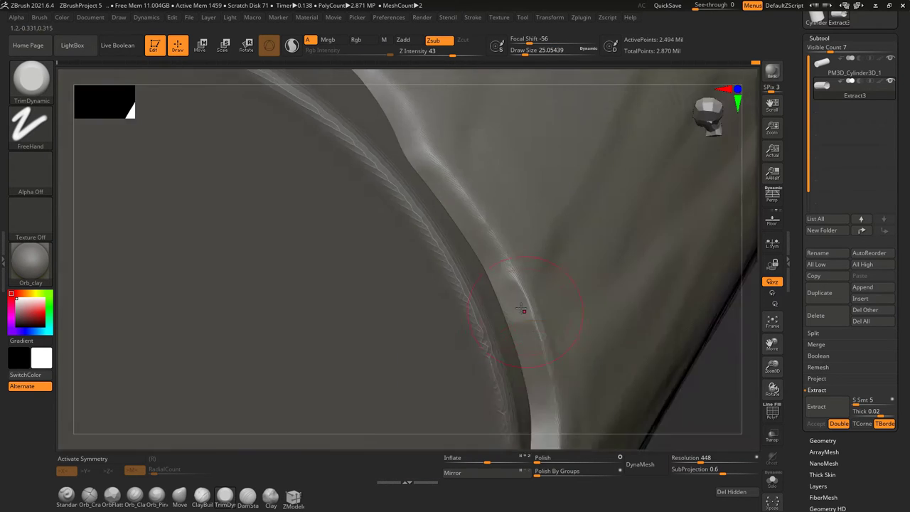
{"action": "key", "text": "ctrl+z"}
{"action": "key", "text": "ctrl+z"}
{"action": "key", "text": "ctrl+z"}
{"action": "key", "text": "ctrl+z"}
{"action": "key", "text": "ctrl+z"}
{"action": "key", "text": "ctrl+z"}
{"action": "key", "text": "ctrl+z"}
{"action": "key", "text": "ctrl+z"}
{"action": "key", "text": "ctrl+z"}
{"action": "key", "text": "ctrl+z"}
{"action": "key", "text": "ctrl+z"}
{"action": "key", "text": "ctrl+z"}
{"action": "key", "text": "ctrl+z"}
{"action": "key", "text": "ctrl+z"}
{"action": "key", "text": "ctrl+z"}
{"action": "key", "text": "ctrl+z"}
{"action": "key", "text": "ctrl+z"}
{"action": "key", "text": "ctrl+z"}
{"action": "key", "text": "ctrl+shift+z"}
{"action": "key", "text": "ctrl+shift+z"}
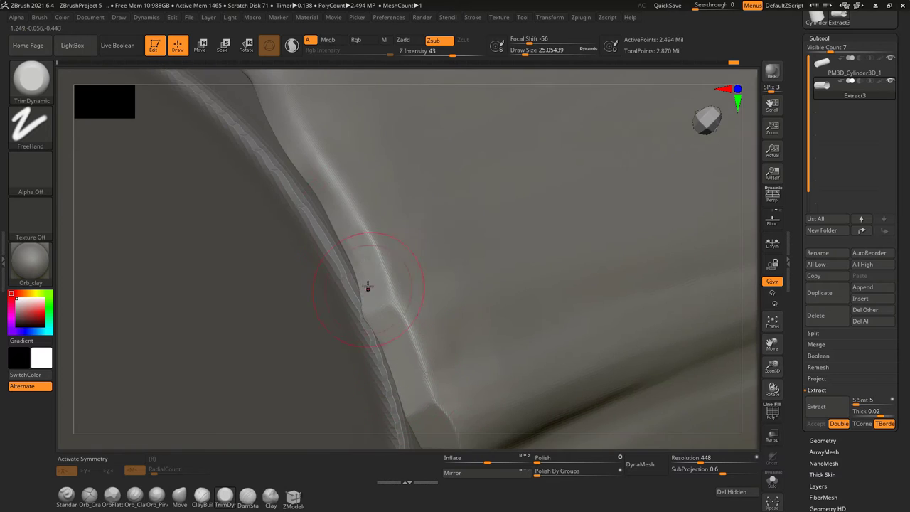
{"action": "key", "text": "ctrl+shift+z"}
{"action": "key", "text": "ctrl+z"}
{"action": "key", "text": "ctrl+z"}
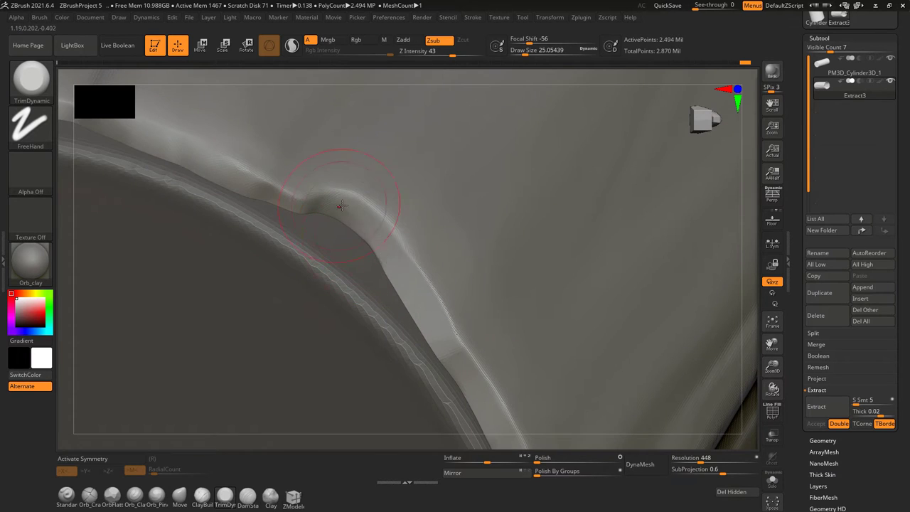
{"action": "key", "text": "ctrl+shift+z"}
{"action": "key", "text": "ctrl+shift+z"}
{"action": "key", "text": "ctrl+shift+z"}
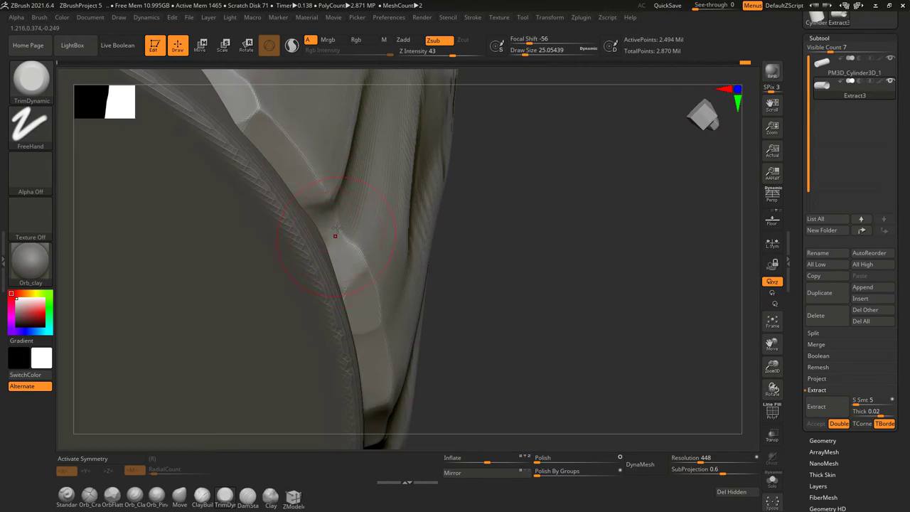
{"action": "key", "text": "ctrl+shift+z"}
{"action": "key", "text": "ctrl+shift+z"}
{"action": "key", "text": "ctrl+shift+z"}
{"action": "key", "text": "ctrl+shift+z"}
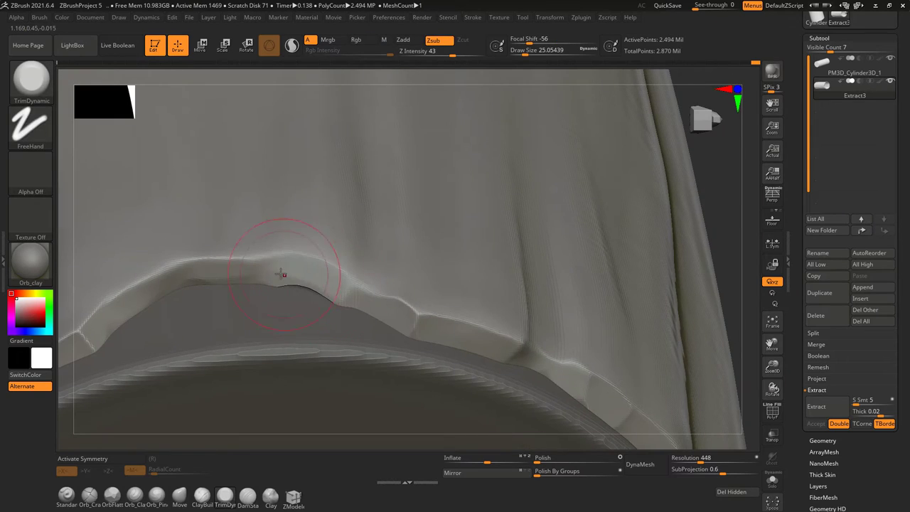
{"action": "key", "text": "ctrl+shift+z"}
{"action": "key", "text": "ctrl+shift+z"}
{"action": "key", "text": "ctrl+shift+z"}
{"action": "key", "text": "ctrl+shift+z"}
{"action": "key", "text": "ctrl+shift+z"}
Redo to the latest state with the bark shell restored, then frame the log diagonally
{"action": "key", "text": "ctrl+shift+z"}
{"action": "key", "text": "ctrl+shift+z"}
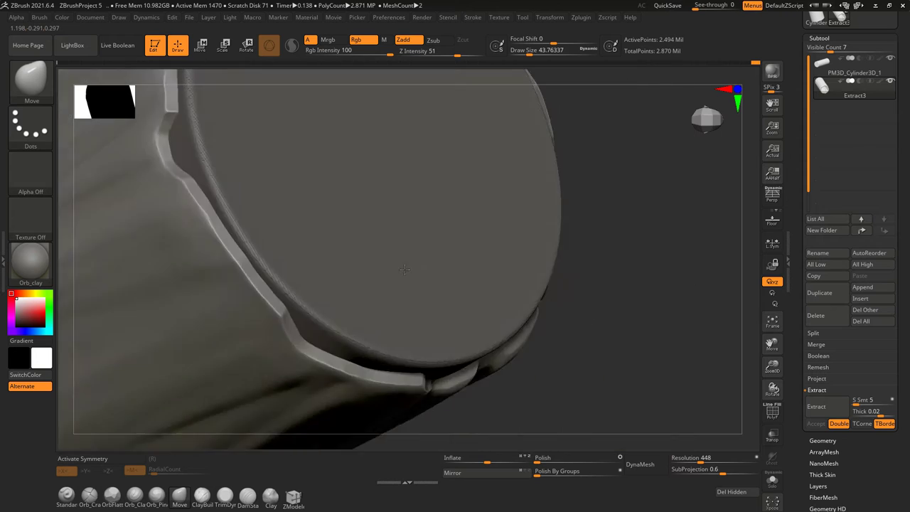
{"action": "key", "text": "ctrl+shift+z"}
{"action": "key", "text": "ctrl+shift+z"}
{"action": "key", "text": "ctrl+shift+z"}
{"action": "key", "text": "space"}
{"action": "key", "text": "ctrl+shift+z"}
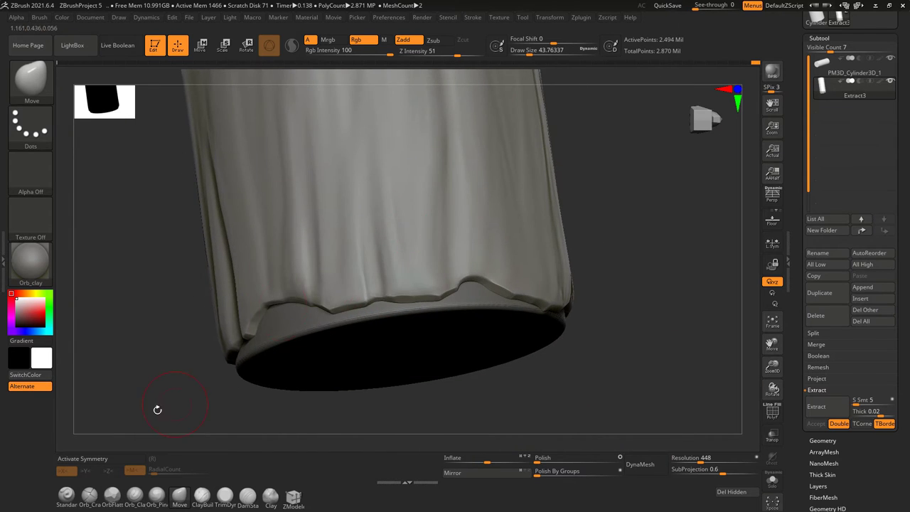
{"action": "key", "text": "space"}
{"action": "key", "text": "ctrl+shift+z"}
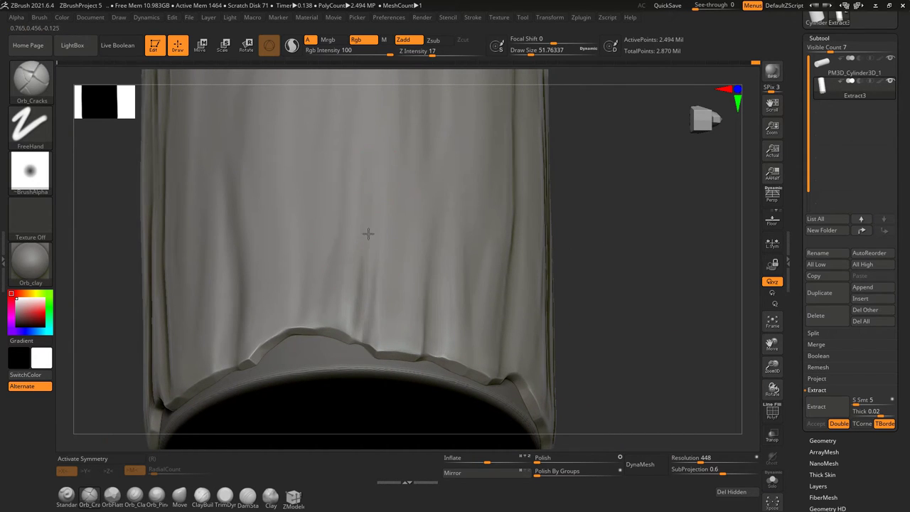
{"action": "key", "text": "ctrl+shift+z"}
{"action": "key", "text": "ctrl+shift+z"}
{"action": "key", "text": "ctrl+shift+z"}
{"action": "key", "text": "ctrl+shift+z"}
{"action": "key", "text": "ctrl+shift+z"}
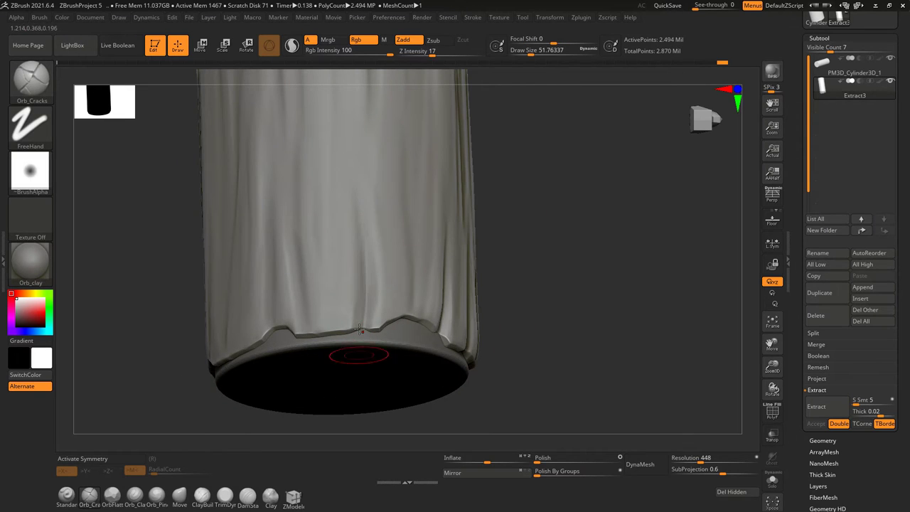
{"action": "key", "text": "ctrl+shift+z"}
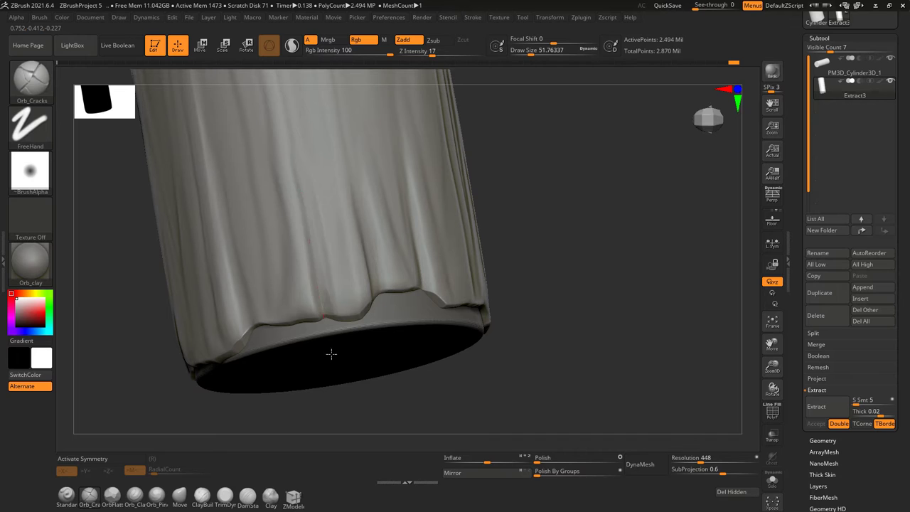
{"action": "mouse_move", "coordinate": [313, 245]}
{"action": "right_mouse_down"}
{"action": "mouse_move", "coordinate": [319, 206]}
{"action": "mouse_move", "coordinate": [315, 298]}
{"action": "mouse_move", "coordinate": [287, 294]}
{"action": "right_mouse_up"}
{"action": "key", "text": "f"}
{"action": "right_click_drag", "start_coordinate": [396, 253], "coordinate": [433, 345]}
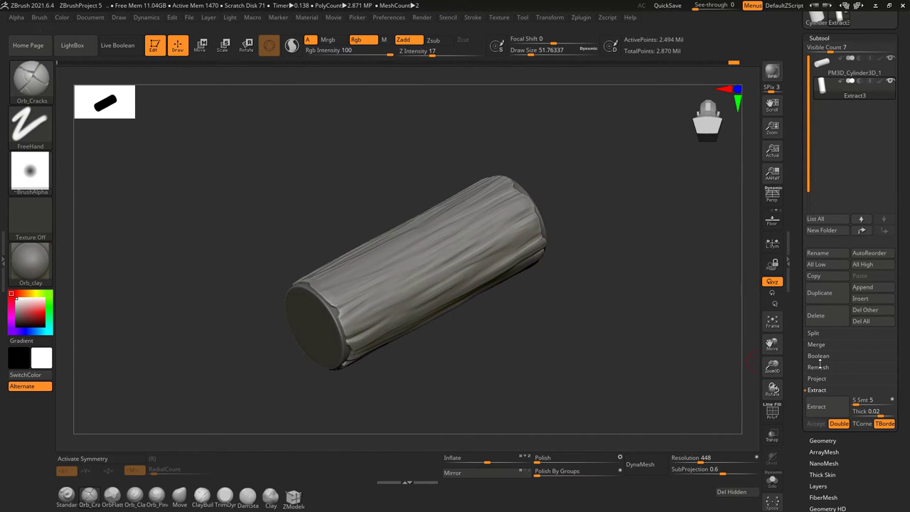
Turn off polygroup colours and merge the bark shell and core with SubTool Master Merge
{"action": "left_click", "coordinate": [772, 410]}
{"action": "right_click_drag", "start_coordinate": [736, 299], "coordinate": [736, 341], "text": "ctrl"}
{"action": "scroll", "coordinate": [822, 196], "scroll_direction": "down", "scroll_amount": 5}
{"action": "left_click", "coordinate": [822, 196]}
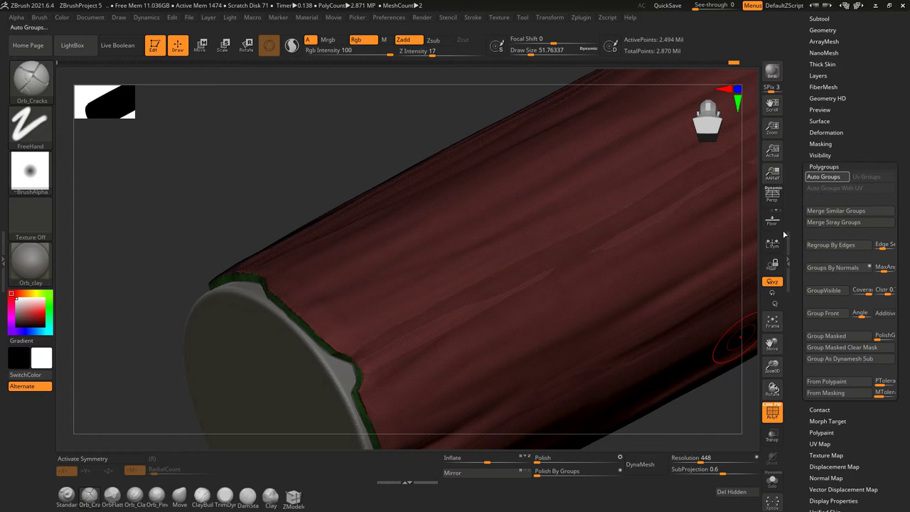
{"action": "left_click", "coordinate": [710, 142], "text": "alt"}
{"action": "key", "text": "f"}
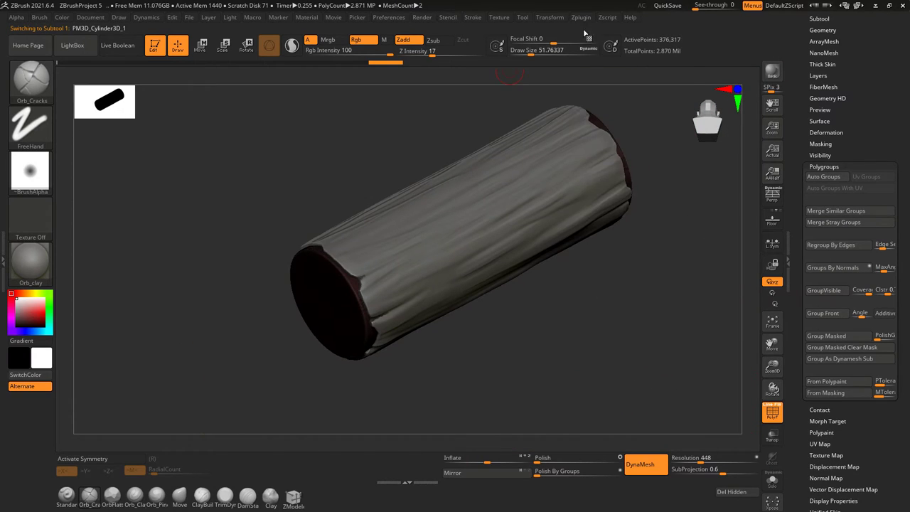
{"action": "left_click", "coordinate": [581, 17]}
{"action": "left_click", "coordinate": [599, 195]}
{"action": "left_click", "coordinate": [609, 263]}
Use a Transpose deformation cage to pinch the log's middle narrower than its ends
{"action": "mouse_move", "coordinate": [502, 300]}
{"action": "left_mouse_down"}
{"action": "mouse_move", "coordinate": [532, 296]}
{"action": "mouse_move", "coordinate": [441, 284]}
{"action": "left_mouse_up"}
{"action": "key", "text": "w"}
{"action": "left_click", "coordinate": [407, 208]}
{"action": "left_click", "coordinate": [410, 235]}
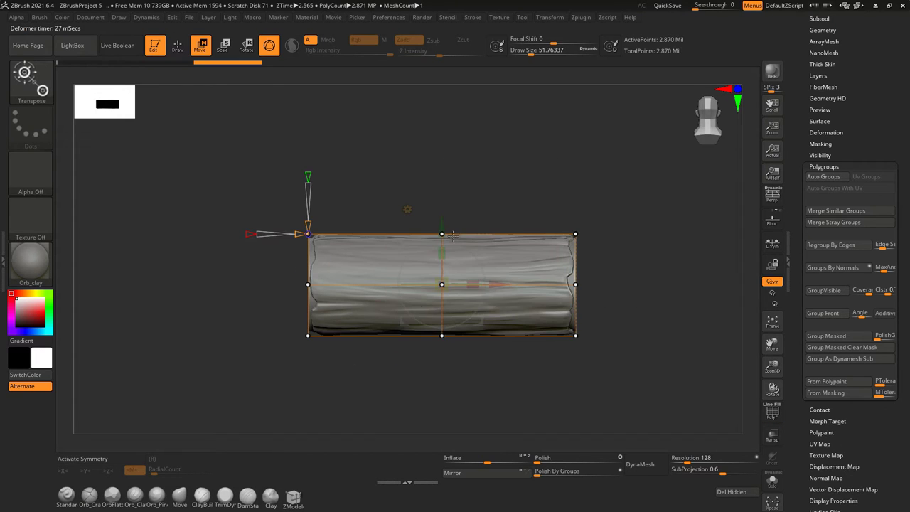
{"action": "mouse_move", "coordinate": [427, 178]}
{"action": "left_mouse_down"}
{"action": "mouse_move", "coordinate": [437, 302]}
{"action": "mouse_move", "coordinate": [426, 285]}
{"action": "left_mouse_up"}
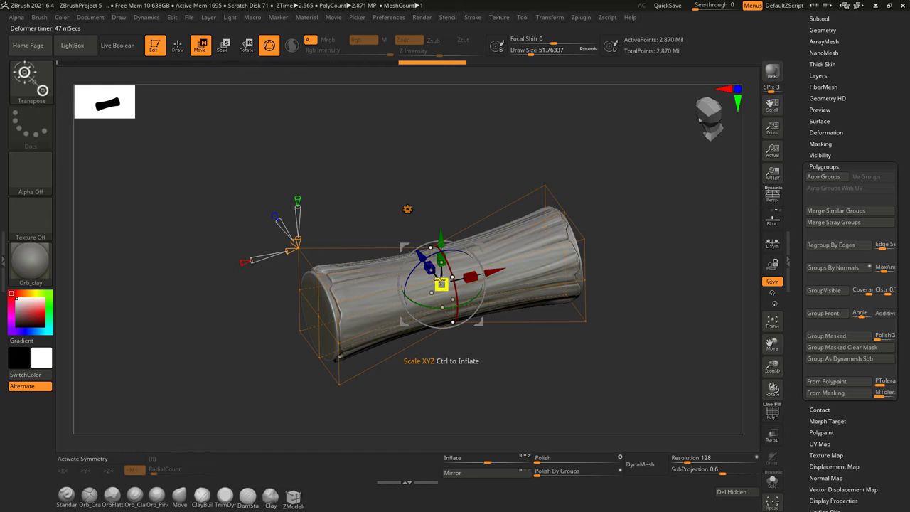
{"action": "left_click", "coordinate": [383, 216]}
{"action": "left_click", "coordinate": [561, 212]}
{"action": "left_click_drag", "start_coordinate": [555, 234], "coordinate": [506, 257]}
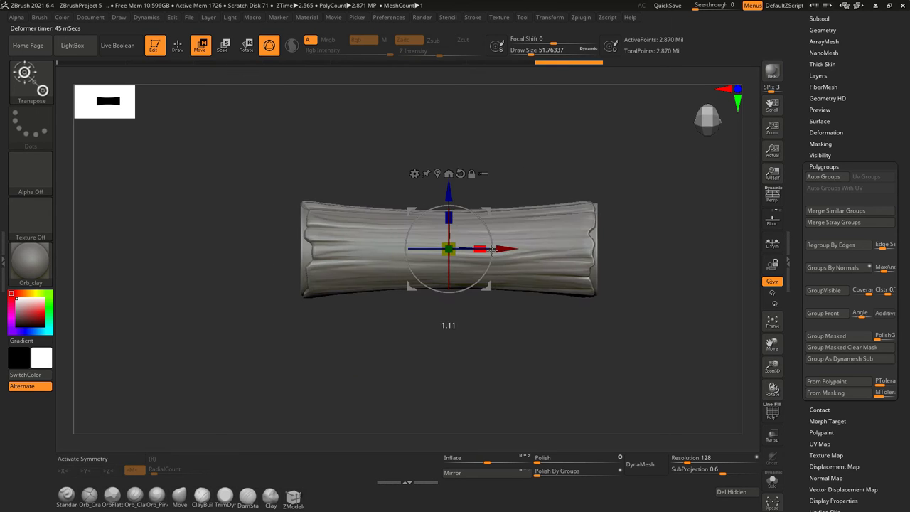
{"action": "key", "text": "q"}
{"action": "left_click_drag", "start_coordinate": [532, 304], "coordinate": [507, 300]}
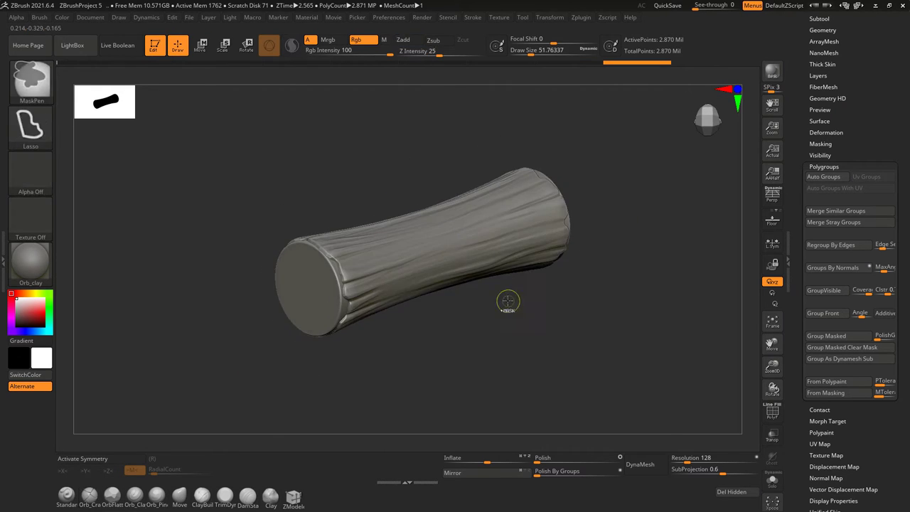
Split the log by polygroups into core and bark subtools, then zoom onto the bark surface
{"action": "left_click", "coordinate": [849, 398]}
{"action": "left_click", "coordinate": [867, 408]}
{"action": "left_click", "coordinate": [739, 426]}
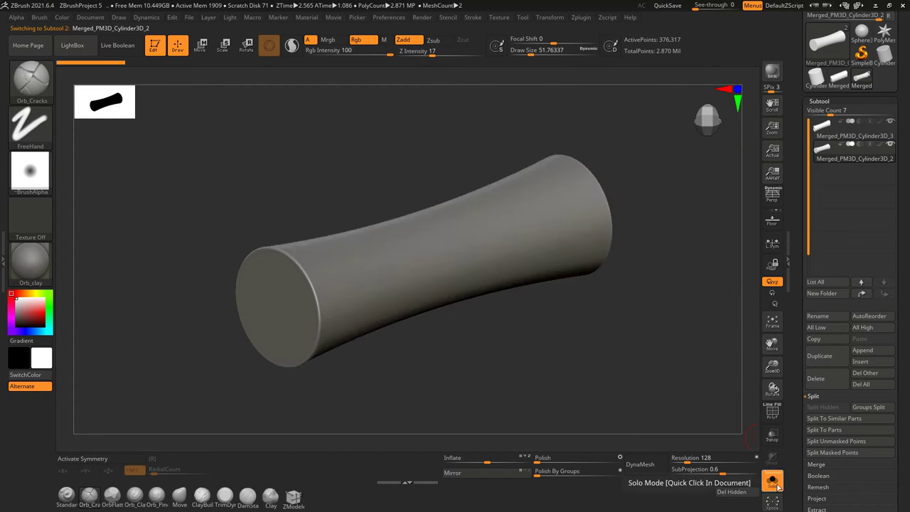
{"action": "left_click_drag", "start_coordinate": [558, 316], "coordinate": [593, 364]}
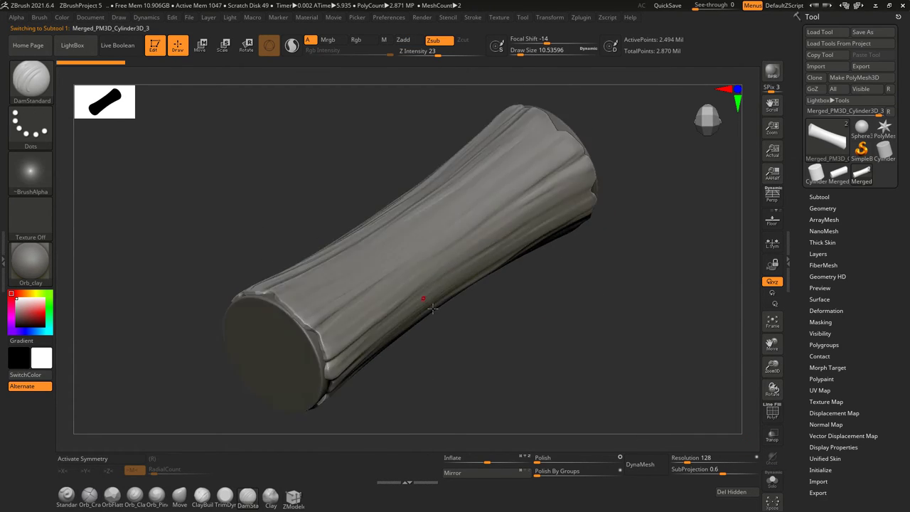
{"action": "left_click_drag", "start_coordinate": [513, 310], "coordinate": [505, 339]}
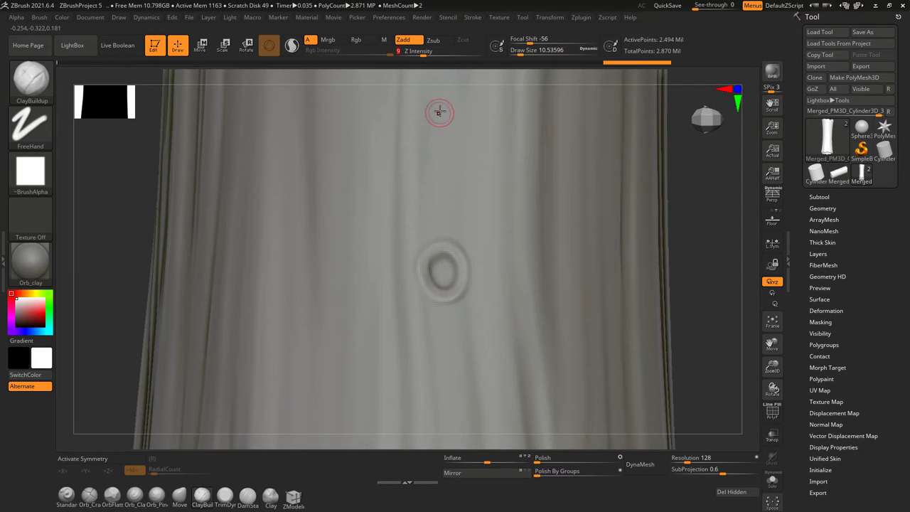
Sculpt thin grain strokes fanning up from the knot and soften them with Shift-smoothing
{"action": "left_click_drag", "start_coordinate": [438, 214], "coordinate": [449, 105]}
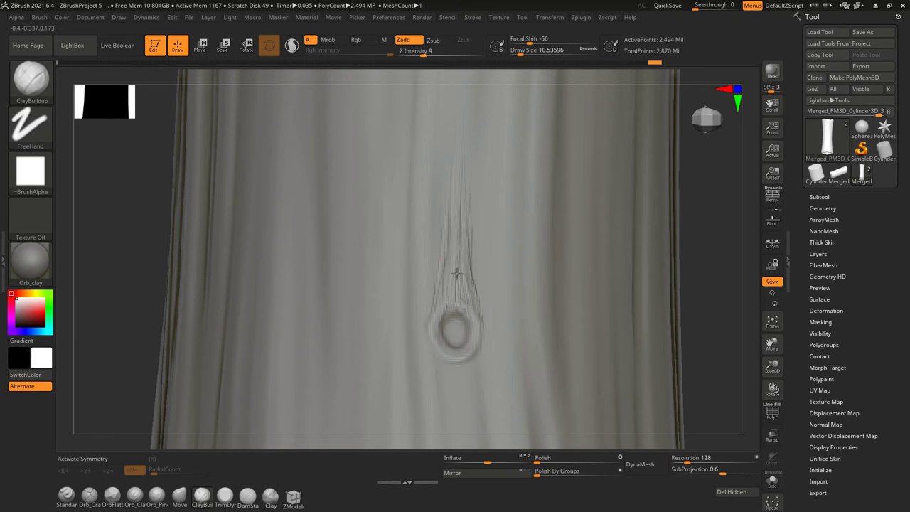
{"action": "key", "text": "shift"}
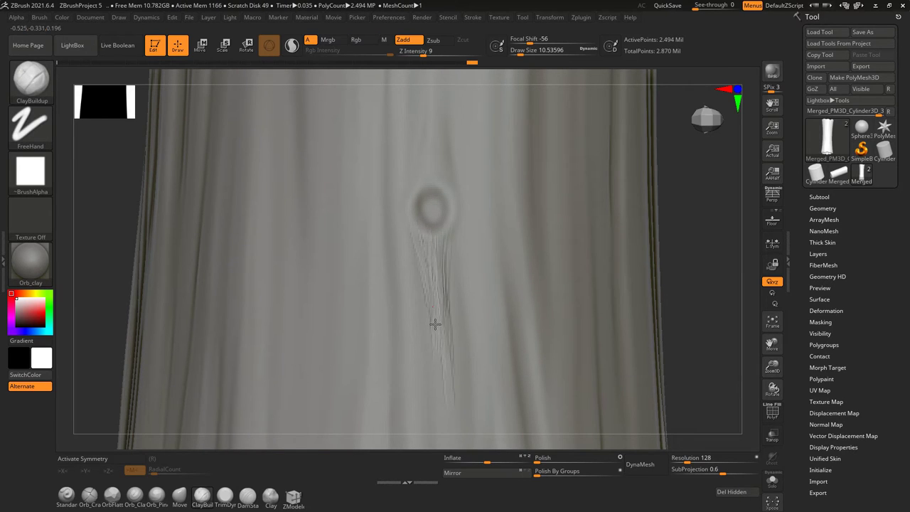
{"action": "key", "text": "shift"}
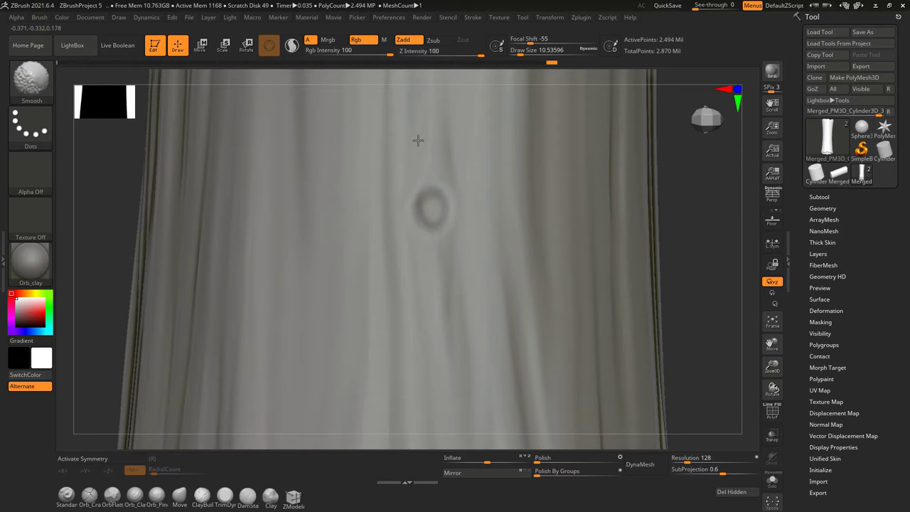
{"action": "right_click_drag", "start_coordinate": [418, 140], "coordinate": [430, 195], "text": "ctrl"}
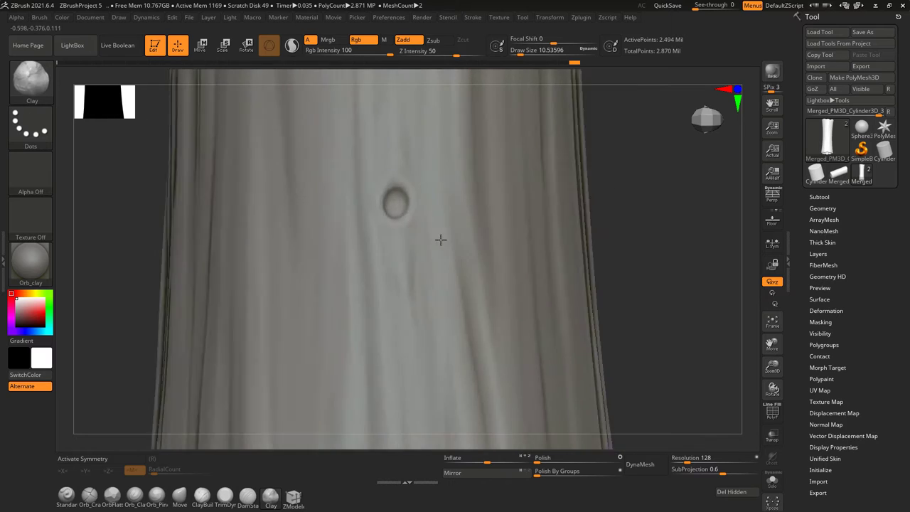
{"action": "right_click_drag", "start_coordinate": [441, 240], "coordinate": [402, 318], "text": "shift"}
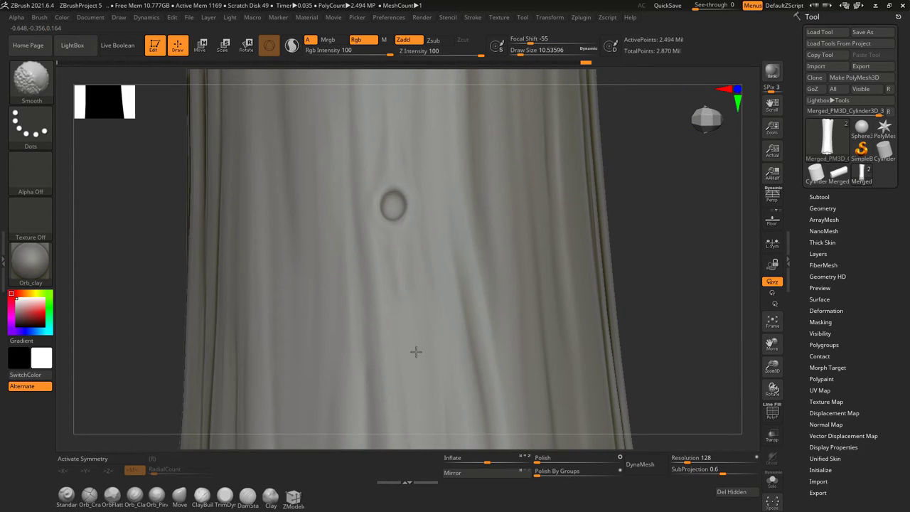
{"action": "right_click_drag", "start_coordinate": [416, 351], "coordinate": [422, 121], "text": "shift"}
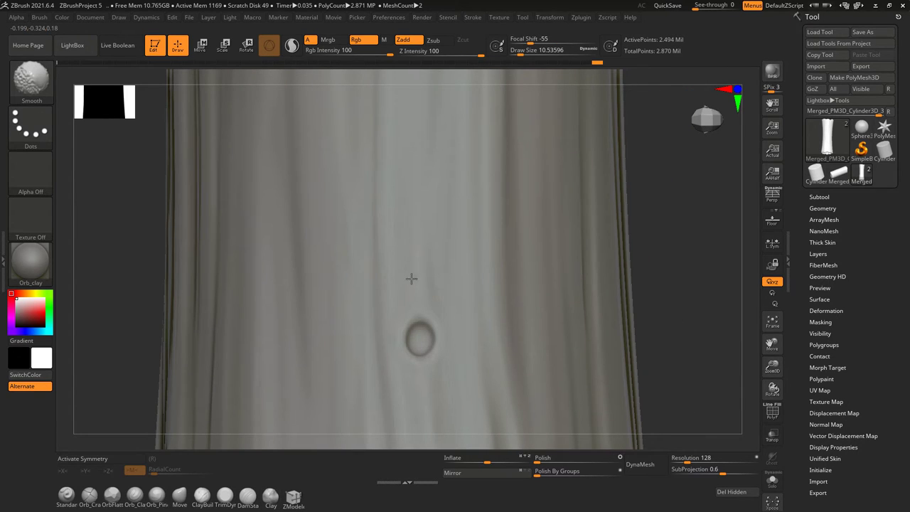
{"action": "mouse_move", "coordinate": [429, 252]}
{"action": "right_mouse_down", "text": "alt"}
{"action": "mouse_move", "coordinate": [419, 269]}
{"action": "mouse_move", "coordinate": [414, 244]}
{"action": "right_mouse_up", "text": "alt"}
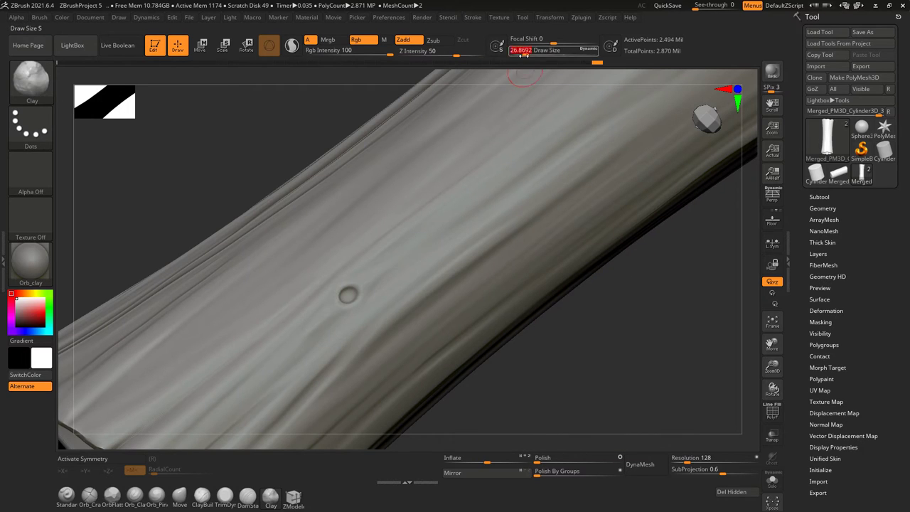
{"action": "mouse_move", "coordinate": [325, 310]}
{"action": "right_mouse_down", "text": "shift"}
{"action": "mouse_move", "coordinate": [457, 284]}
{"action": "mouse_move", "coordinate": [462, 298]}
{"action": "mouse_move", "coordinate": [473, 251]}
{"action": "mouse_move", "coordinate": [424, 281]}
{"action": "mouse_move", "coordinate": [402, 211]}
{"action": "mouse_move", "coordinate": [397, 238]}
{"action": "right_mouse_up", "text": "shift"}
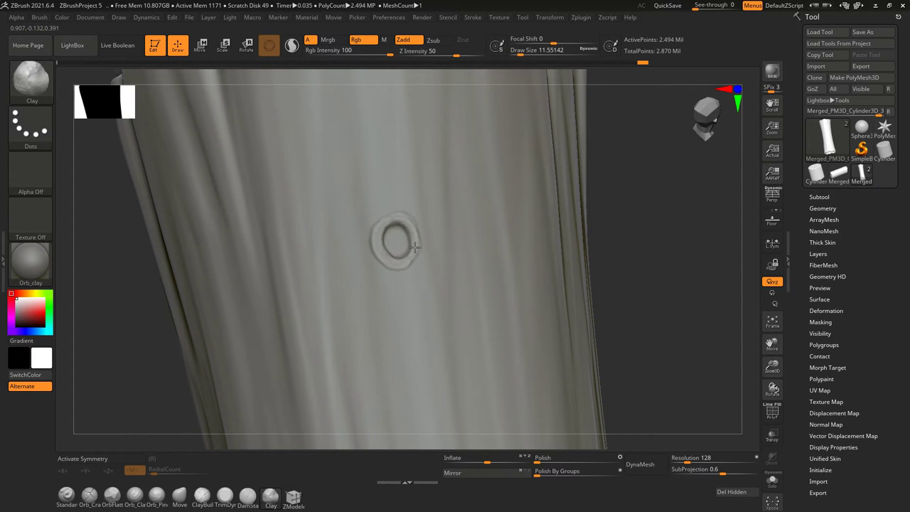
Carve broader grain grooves above the knot and smooth away scratch lines above and below it
{"action": "key", "text": "shift"}
{"action": "mouse_move", "coordinate": [401, 211]}
{"action": "right_mouse_down", "text": "ctrl"}
{"action": "mouse_move", "coordinate": [398, 235]}
{"action": "mouse_move", "coordinate": [376, 214]}
{"action": "mouse_move", "coordinate": [383, 139]}
{"action": "right_mouse_up", "text": "ctrl"}
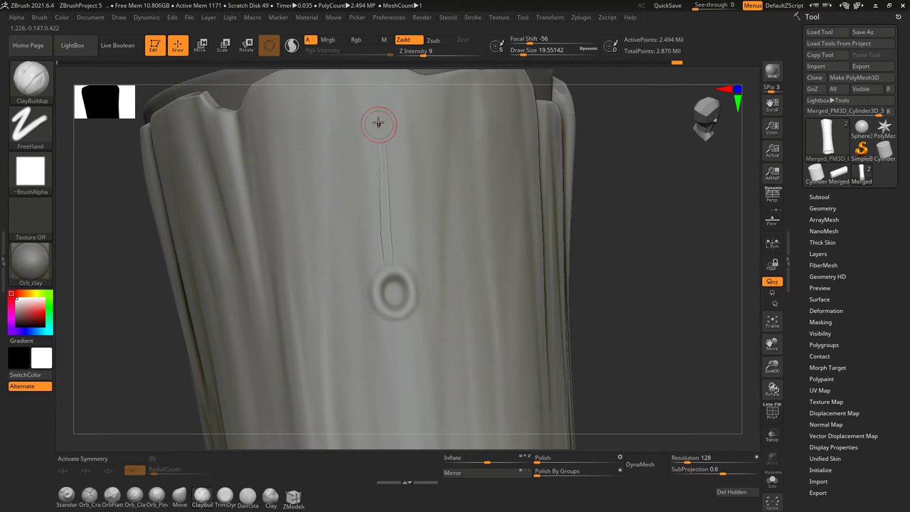
{"action": "left_click_drag", "start_coordinate": [390, 188], "coordinate": [398, 228]}
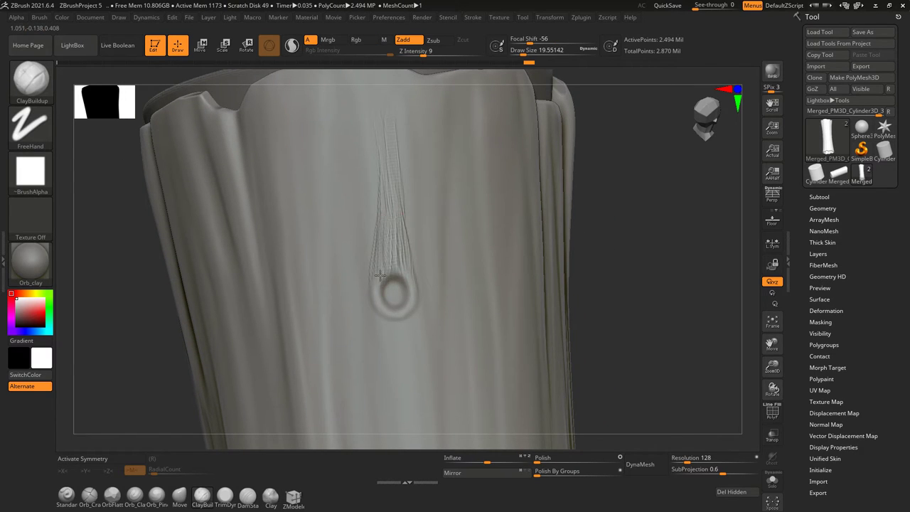
{"action": "left_click_drag", "start_coordinate": [386, 206], "coordinate": [375, 129], "text": "shift"}
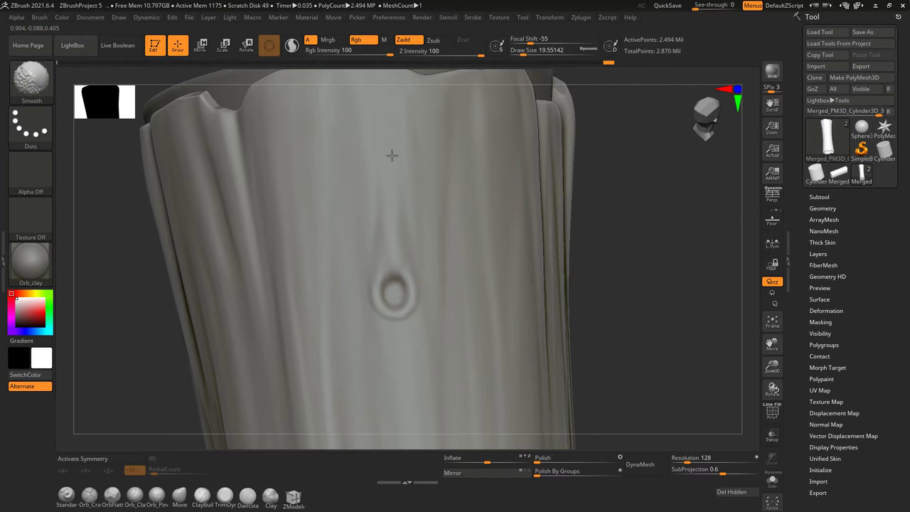
{"action": "right_click_drag", "start_coordinate": [388, 179], "coordinate": [375, 246]}
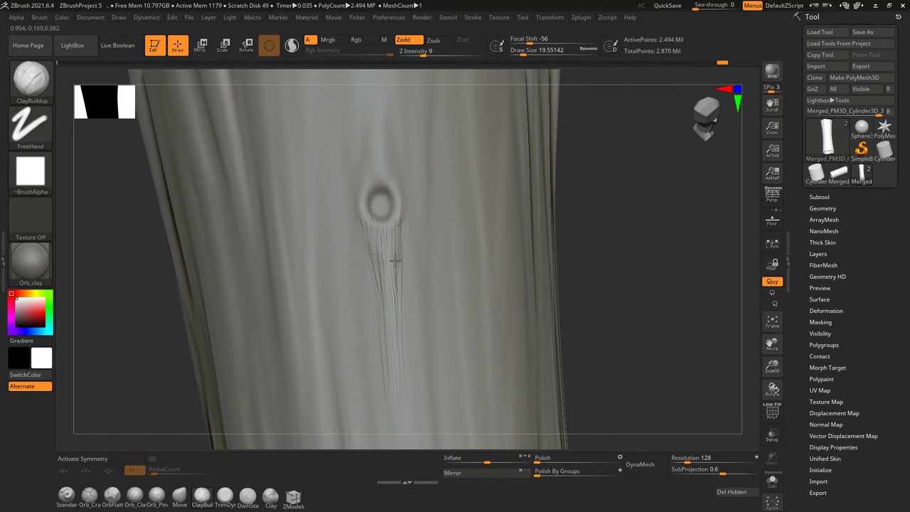
{"action": "left_click_drag", "start_coordinate": [382, 248], "coordinate": [400, 187], "text": "shift"}
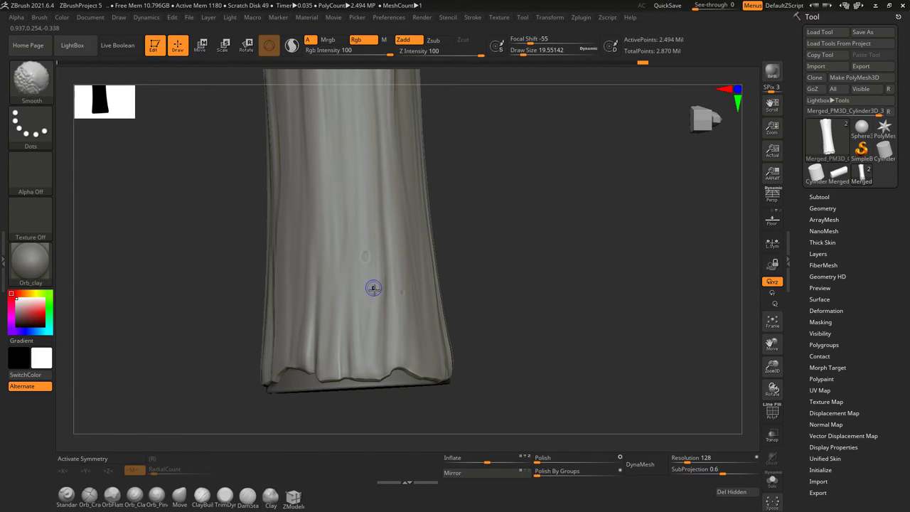
Add more ClayBuildup grain lines from the knot and smooth the fine lines just below it
{"action": "key", "text": "shift"}
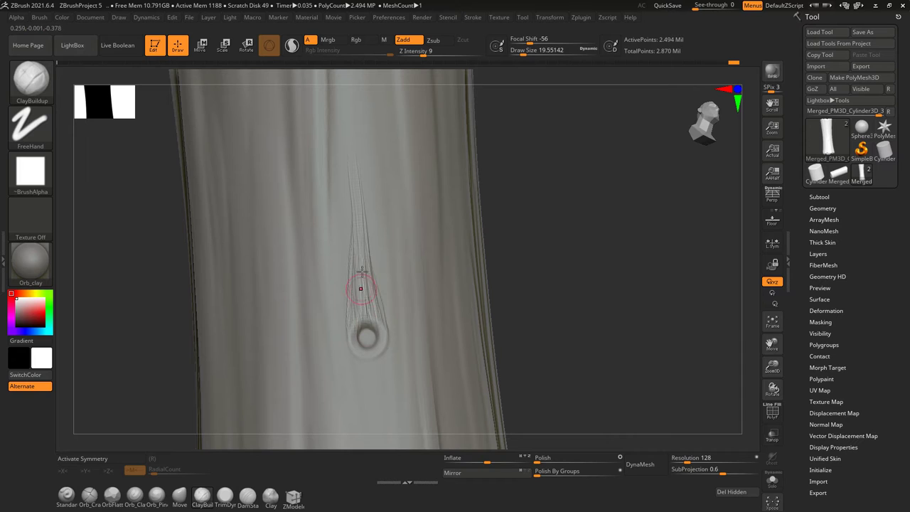
{"action": "scroll", "coordinate": [374, 327], "scroll_direction": "up", "scroll_amount": 2}
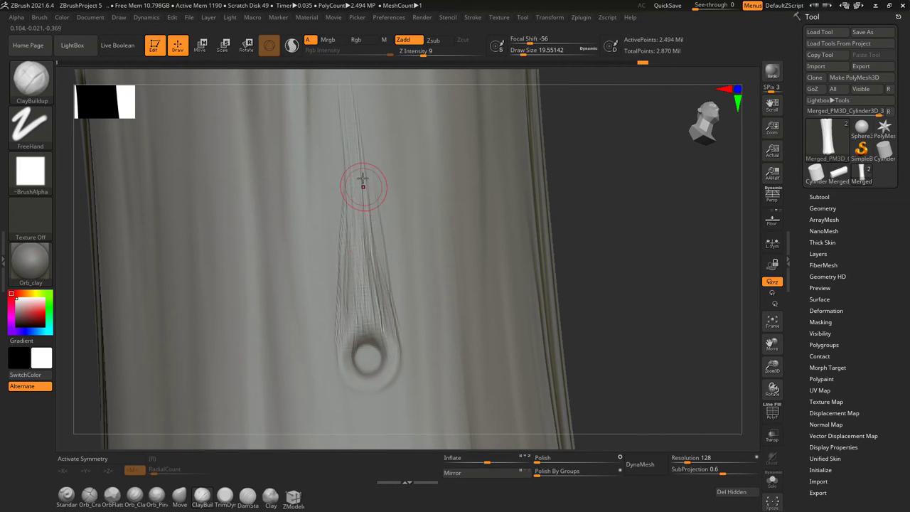
{"action": "key", "text": "shift"}
{"action": "scroll", "coordinate": [355, 184], "scroll_direction": "down", "scroll_amount": 2}
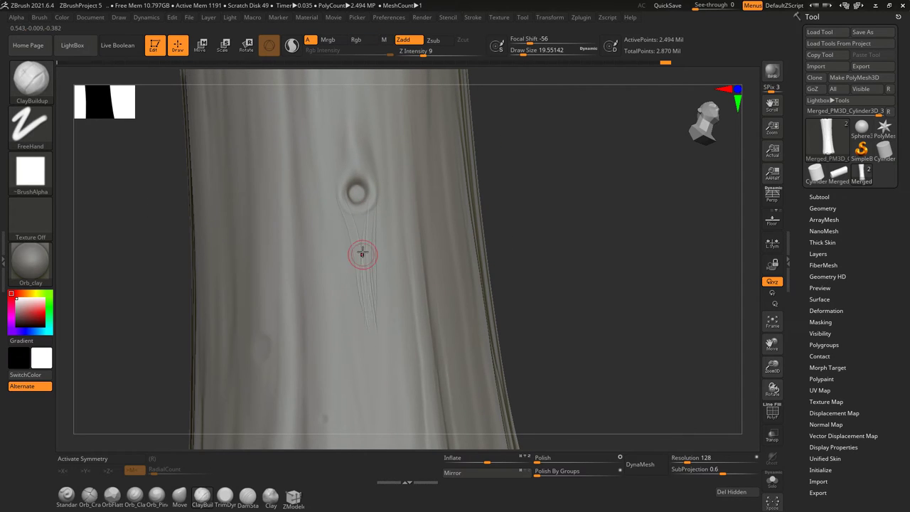
{"action": "scroll", "coordinate": [363, 224], "scroll_direction": "up", "scroll_amount": 2}
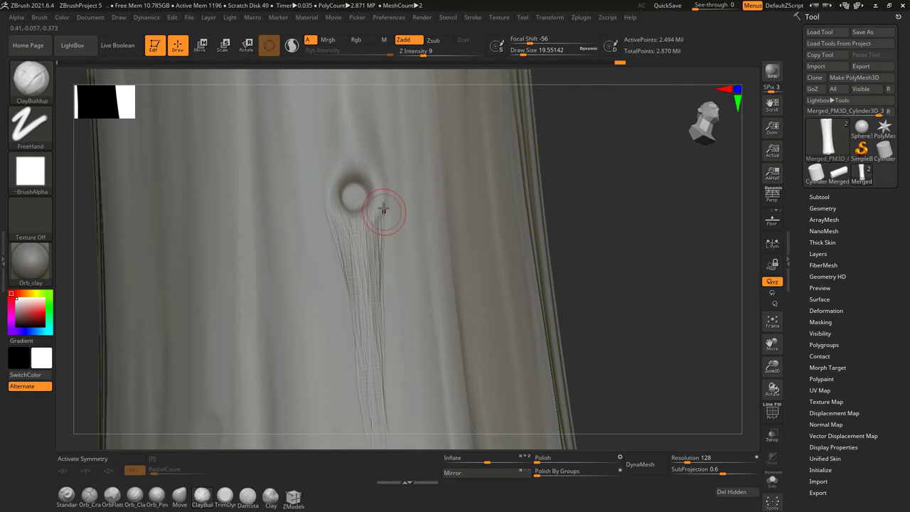
{"action": "left_click_drag", "start_coordinate": [363, 368], "coordinate": [329, 216], "text": "shift"}
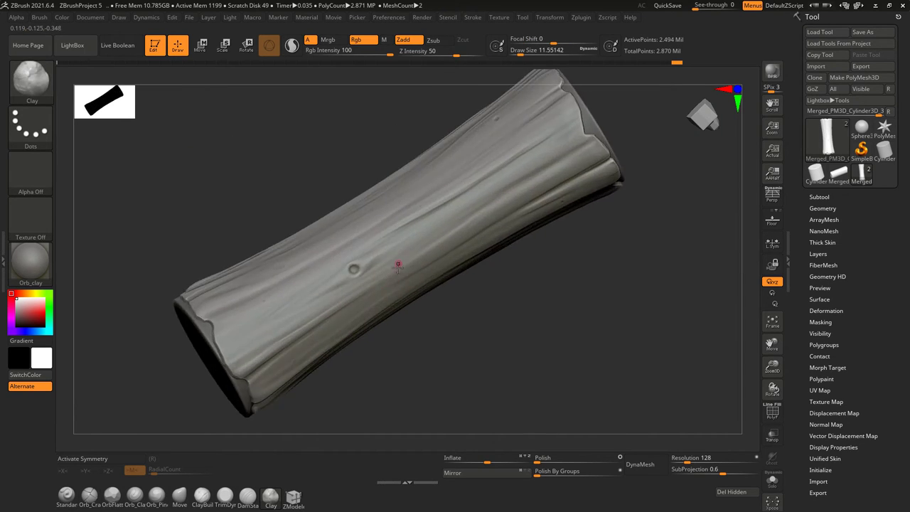
Smooth the bark near the lower hem before detailing it with Orb_Cracks
{"action": "key", "text": "shift"}
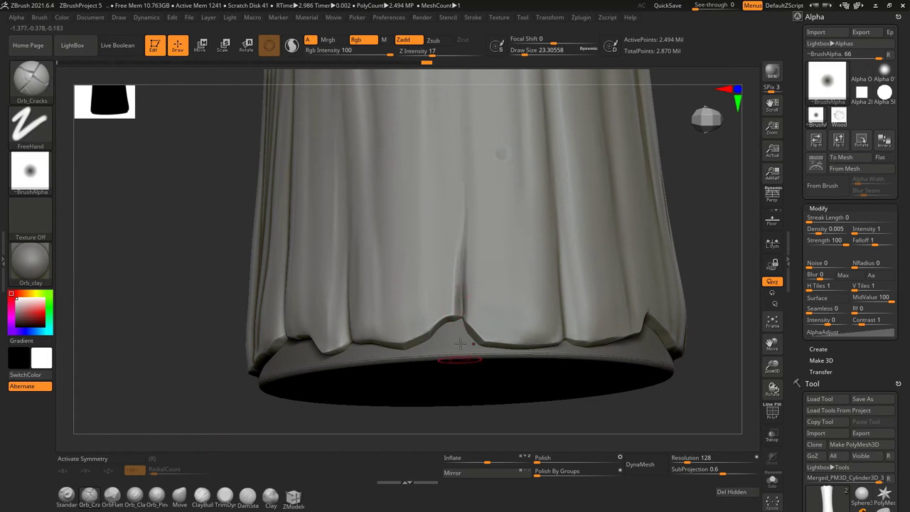
Carve vertical Orb_Cracks crevices along the bark's lower hem from several angles
{"action": "mouse_move", "coordinate": [462, 206]}
{"action": "right_mouse_down"}
{"action": "mouse_move", "coordinate": [473, 334]}
{"action": "mouse_move", "coordinate": [469, 284]}
{"action": "right_mouse_up"}
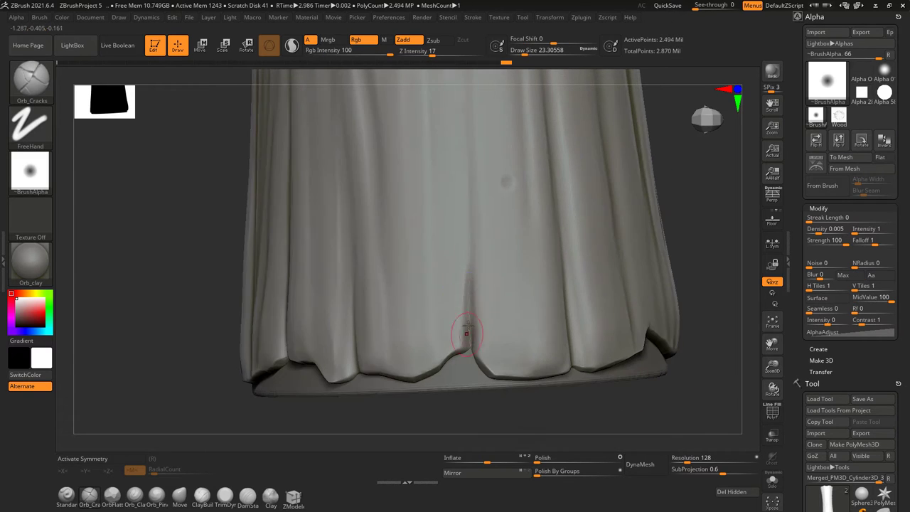
{"action": "right_click_drag", "start_coordinate": [469, 221], "coordinate": [469, 250], "text": "shift"}
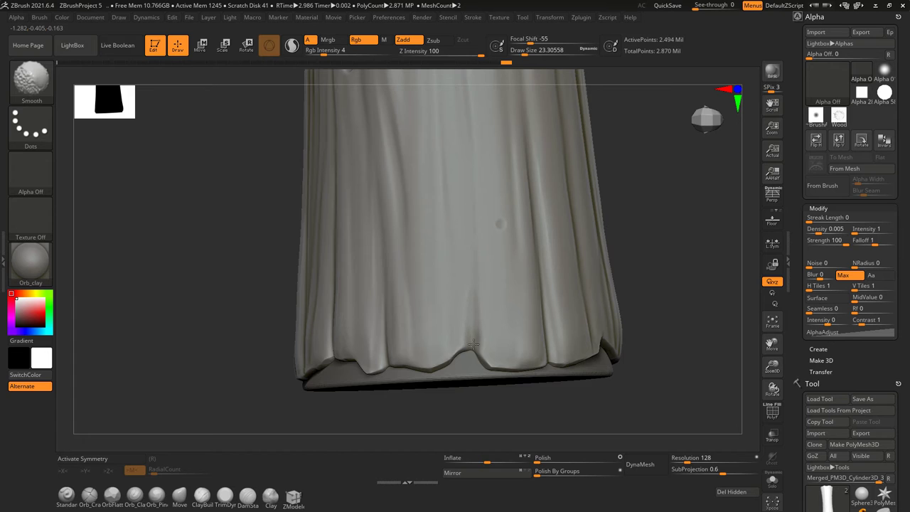
{"action": "mouse_move", "coordinate": [473, 346]}
{"action": "right_mouse_down"}
{"action": "mouse_move", "coordinate": [459, 246]}
{"action": "mouse_move", "coordinate": [479, 224]}
{"action": "right_mouse_up"}
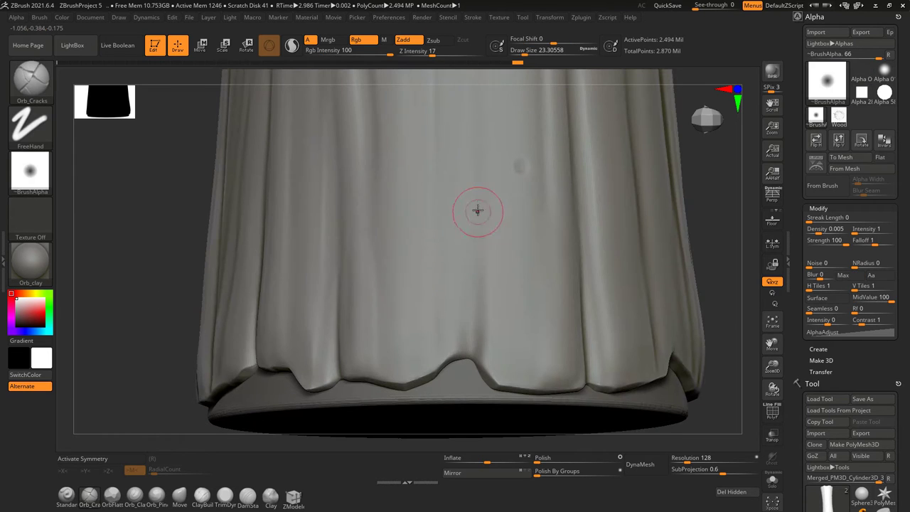
{"action": "mouse_move", "coordinate": [473, 291]}
{"action": "right_mouse_down"}
{"action": "mouse_move", "coordinate": [465, 234]}
{"action": "mouse_move", "coordinate": [458, 274]}
{"action": "mouse_move", "coordinate": [444, 264]}
{"action": "mouse_move", "coordinate": [493, 270]}
{"action": "mouse_move", "coordinate": [603, 258]}
{"action": "mouse_move", "coordinate": [498, 222]}
{"action": "right_mouse_up"}
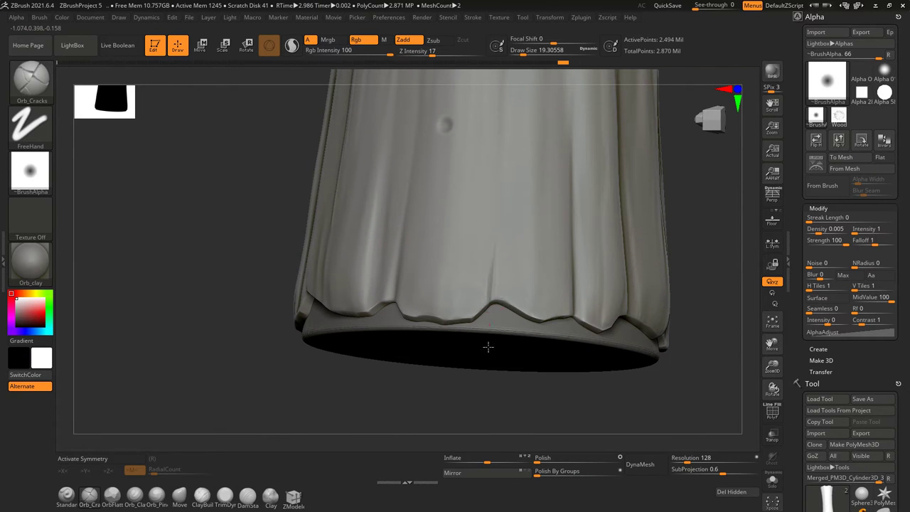
{"action": "mouse_move", "coordinate": [489, 330]}
{"action": "right_mouse_down"}
{"action": "mouse_move", "coordinate": [488, 264]}
{"action": "mouse_move", "coordinate": [492, 313]}
{"action": "mouse_move", "coordinate": [507, 266]}
{"action": "mouse_move", "coordinate": [486, 312]}
{"action": "right_mouse_up"}
{"action": "mouse_move", "coordinate": [495, 211]}
{"action": "right_mouse_down"}
{"action": "mouse_move", "coordinate": [516, 211]}
{"action": "mouse_move", "coordinate": [534, 286]}
{"action": "mouse_move", "coordinate": [540, 154]}
{"action": "mouse_move", "coordinate": [545, 338]}
{"action": "mouse_move", "coordinate": [424, 322]}
{"action": "mouse_move", "coordinate": [493, 284]}
{"action": "mouse_move", "coordinate": [490, 296]}
{"action": "mouse_move", "coordinate": [486, 268]}
{"action": "mouse_move", "coordinate": [491, 304]}
{"action": "mouse_move", "coordinate": [538, 299]}
{"action": "mouse_move", "coordinate": [429, 285]}
{"action": "right_mouse_up"}
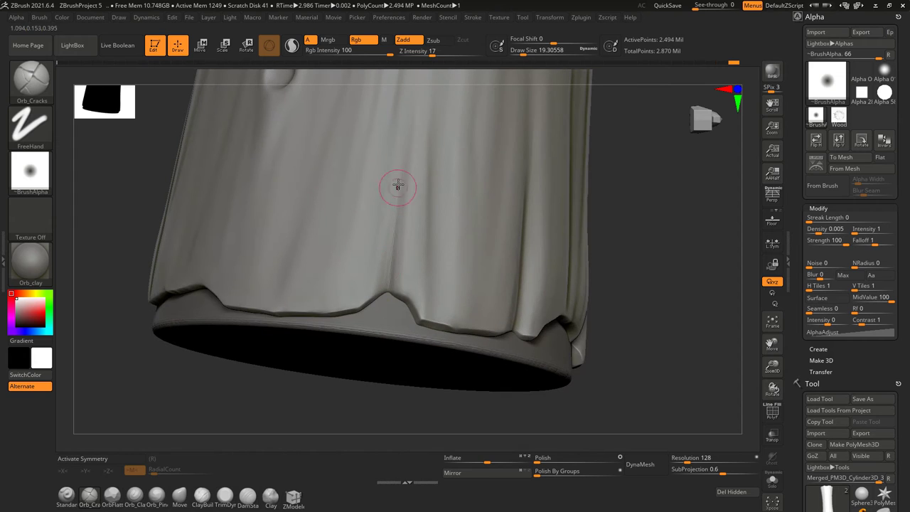
{"action": "mouse_move", "coordinate": [400, 181]}
{"action": "right_mouse_down", "text": "ctrl"}
{"action": "mouse_move", "coordinate": [400, 260]}
{"action": "mouse_move", "coordinate": [365, 218]}
{"action": "mouse_move", "coordinate": [366, 302]}
{"action": "mouse_move", "coordinate": [367, 245]}
{"action": "right_mouse_up", "text": "ctrl"}
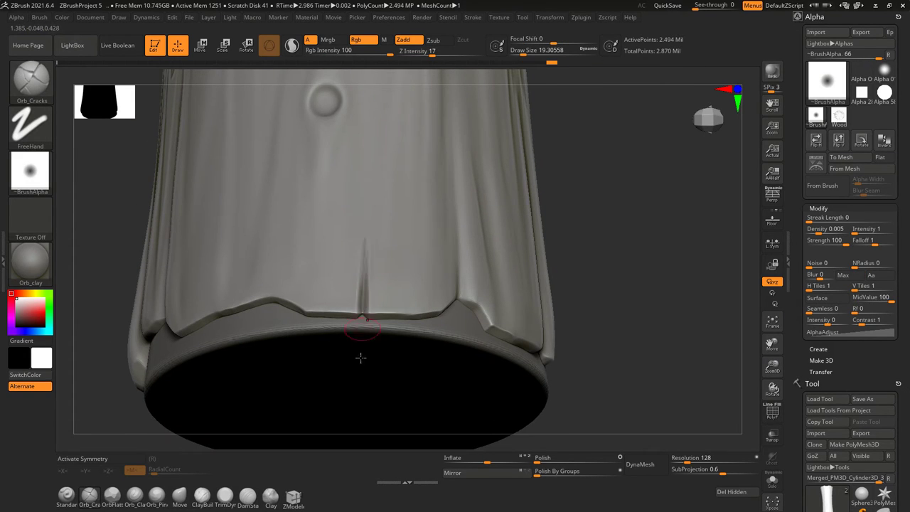
{"action": "right_click_drag", "start_coordinate": [360, 358], "coordinate": [361, 328]}
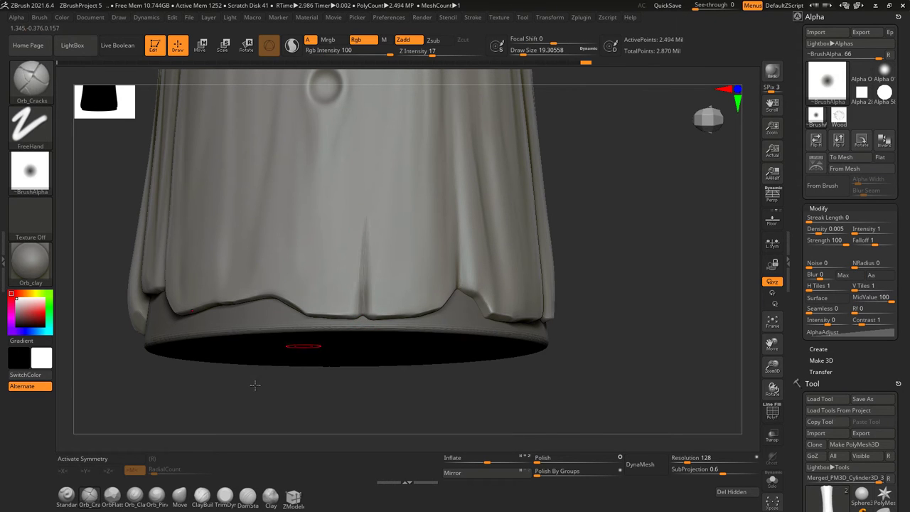
Shift-smooth the cracks along the lower rim, then tilt out to view the whole log
{"action": "key", "text": "shift"}
{"action": "mouse_move", "coordinate": [382, 330]}
{"action": "right_mouse_down"}
{"action": "mouse_move", "coordinate": [355, 301]}
{"action": "mouse_move", "coordinate": [349, 248]}
{"action": "mouse_move", "coordinate": [372, 291]}
{"action": "mouse_move", "coordinate": [406, 314]}
{"action": "mouse_move", "coordinate": [384, 247]}
{"action": "right_mouse_up"}
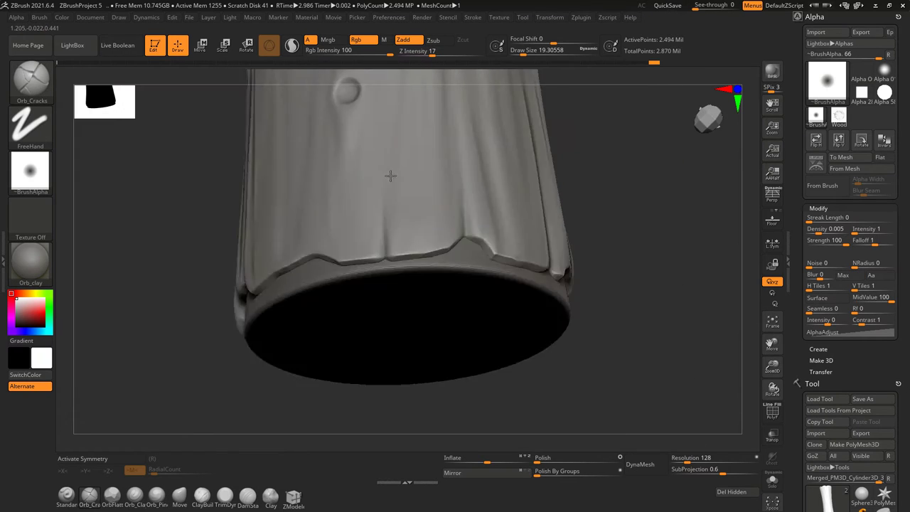
{"action": "right_click_drag", "start_coordinate": [394, 318], "coordinate": [400, 245]}
{"action": "scroll", "coordinate": [401, 245], "scroll_direction": "up", "scroll_amount": 3}
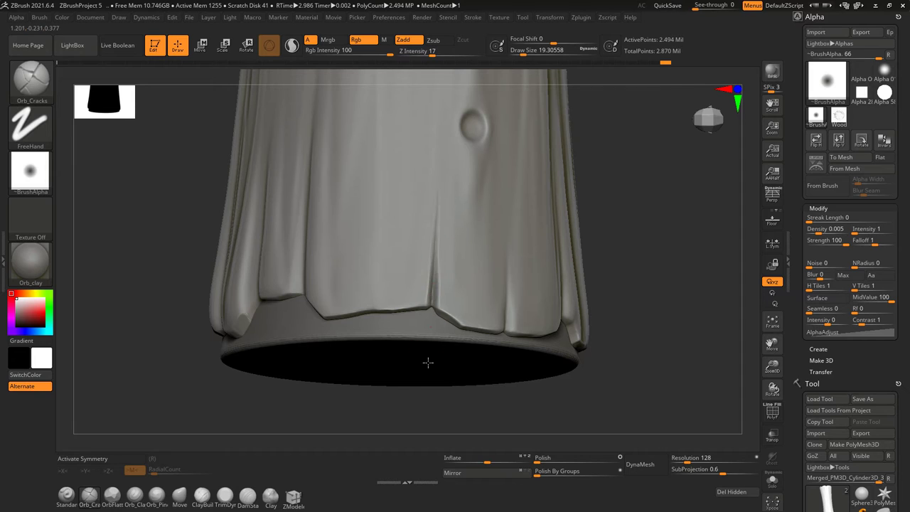
{"action": "key", "text": "shift"}
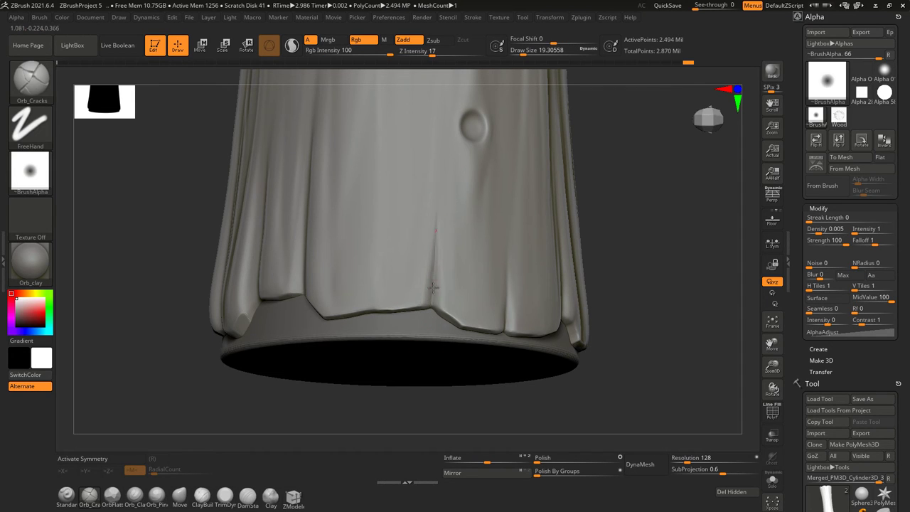
{"action": "key", "text": "shift"}
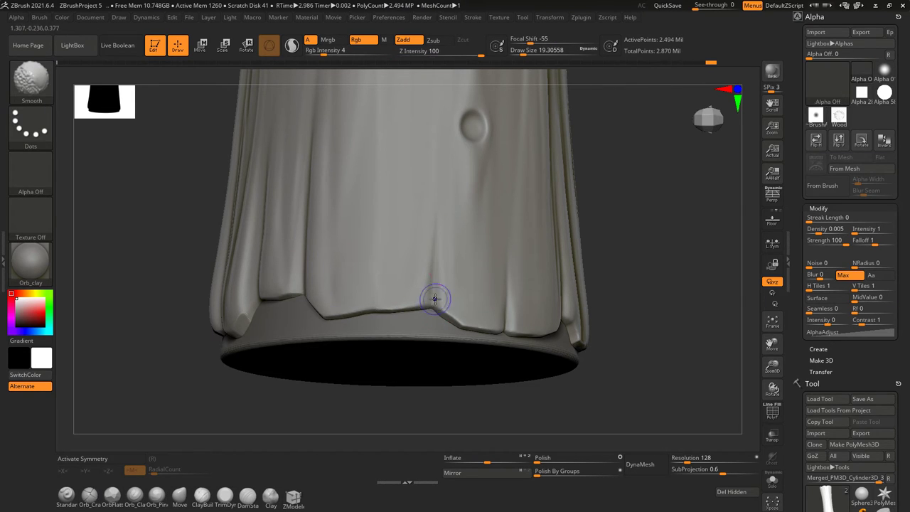
{"action": "left_click_drag", "start_coordinate": [425, 308], "coordinate": [424, 290]}
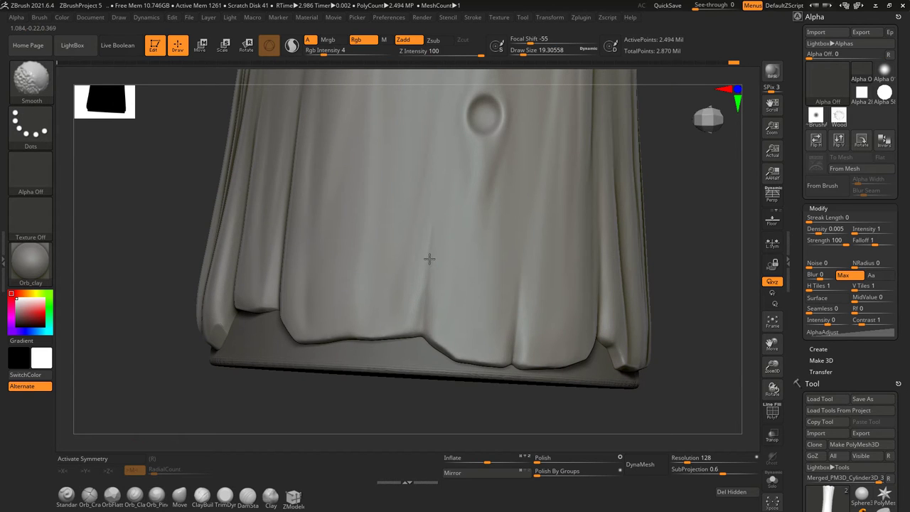
{"action": "left_click_drag", "start_coordinate": [436, 208], "coordinate": [427, 263]}
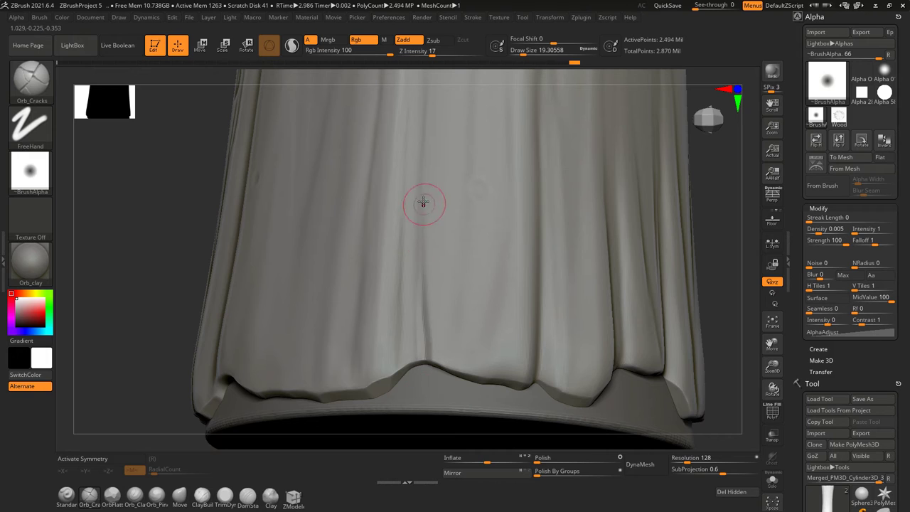
{"action": "key", "text": "shift"}
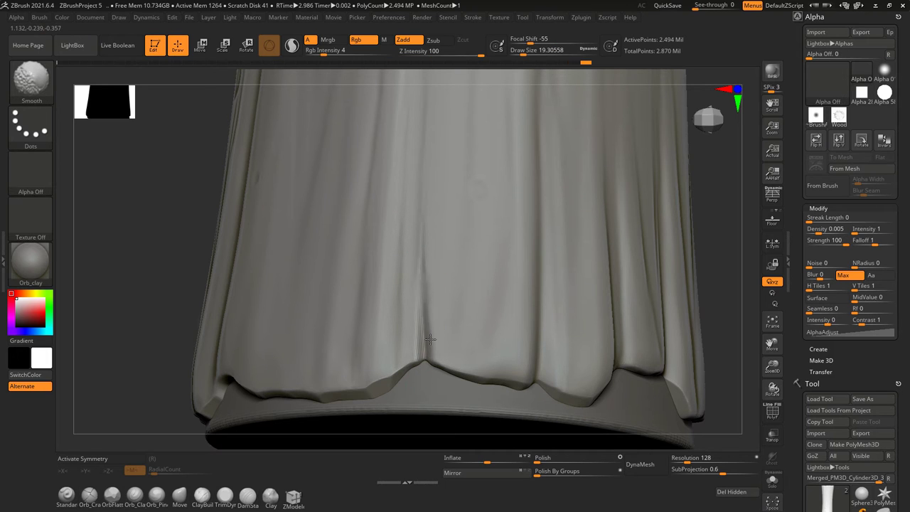
{"action": "mouse_move", "coordinate": [422, 235]}
{"action": "right_mouse_down", "text": "ctrl"}
{"action": "mouse_move", "coordinate": [417, 189]}
{"action": "mouse_move", "coordinate": [426, 270]}
{"action": "mouse_move", "coordinate": [406, 289]}
{"action": "mouse_move", "coordinate": [361, 292]}
{"action": "right_mouse_up", "text": "ctrl"}
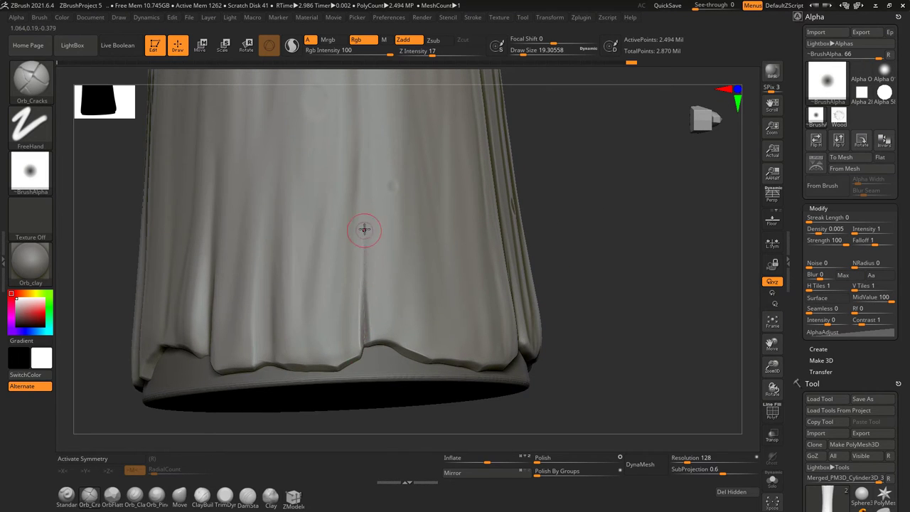
{"action": "right_click_drag", "start_coordinate": [363, 229], "coordinate": [361, 247], "text": "shift"}
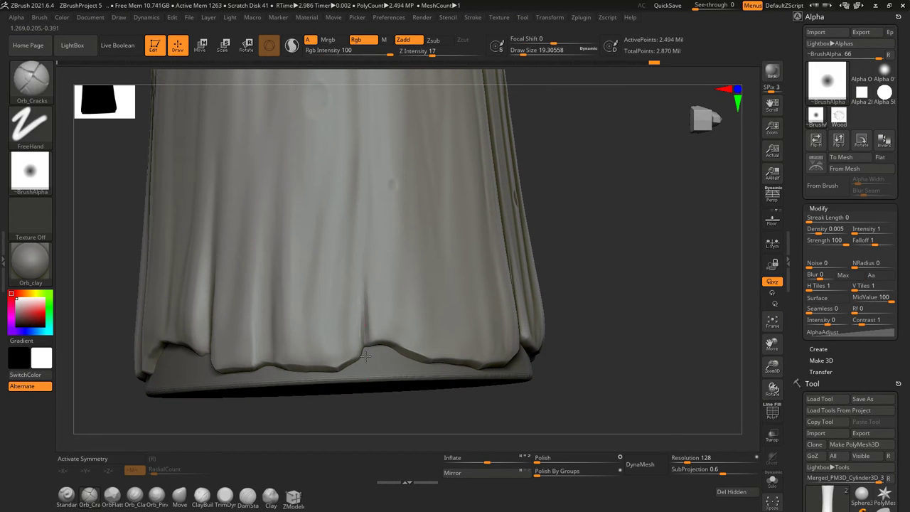
{"action": "mouse_move", "coordinate": [363, 282]}
{"action": "right_mouse_down"}
{"action": "mouse_move", "coordinate": [353, 251]}
{"action": "mouse_move", "coordinate": [444, 303]}
{"action": "mouse_move", "coordinate": [538, 376]}
{"action": "mouse_move", "coordinate": [557, 335]}
{"action": "mouse_move", "coordinate": [498, 298]}
{"action": "right_mouse_up"}
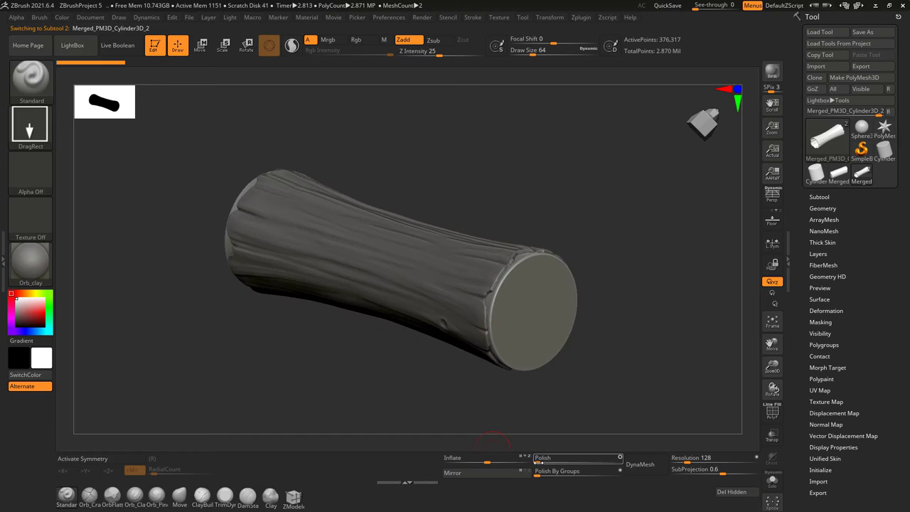
Trim chiselled bevels and notches into the bark rim around the flat end cap with TrimDynamic
{"action": "right_click_drag", "start_coordinate": [356, 320], "coordinate": [235, 426], "text": "ctrl"}
{"action": "right_click_drag", "start_coordinate": [524, 74], "coordinate": [482, 253], "text": "ctrl"}
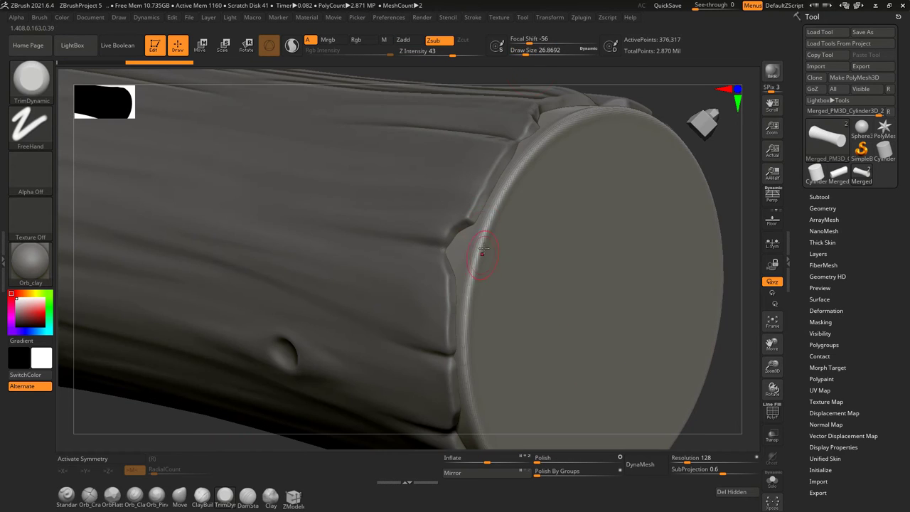
{"action": "mouse_move", "coordinate": [463, 361]}
{"action": "right_mouse_down"}
{"action": "mouse_move", "coordinate": [487, 324]}
{"action": "mouse_move", "coordinate": [497, 284]}
{"action": "mouse_move", "coordinate": [490, 367]}
{"action": "mouse_move", "coordinate": [488, 217]}
{"action": "mouse_move", "coordinate": [464, 325]}
{"action": "right_mouse_up"}
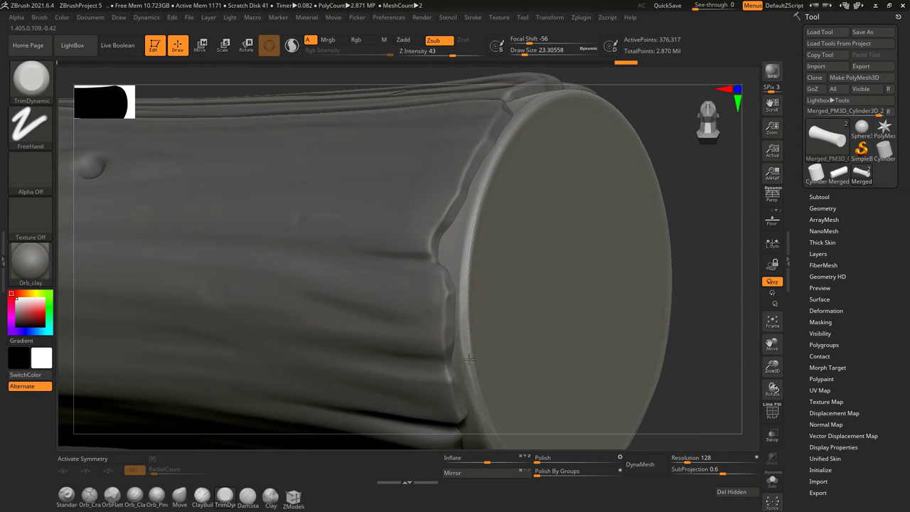
{"action": "mouse_move", "coordinate": [483, 295]}
{"action": "right_mouse_down"}
{"action": "mouse_move", "coordinate": [483, 250]}
{"action": "mouse_move", "coordinate": [478, 282]}
{"action": "mouse_move", "coordinate": [466, 285]}
{"action": "mouse_move", "coordinate": [474, 328]}
{"action": "right_mouse_up"}
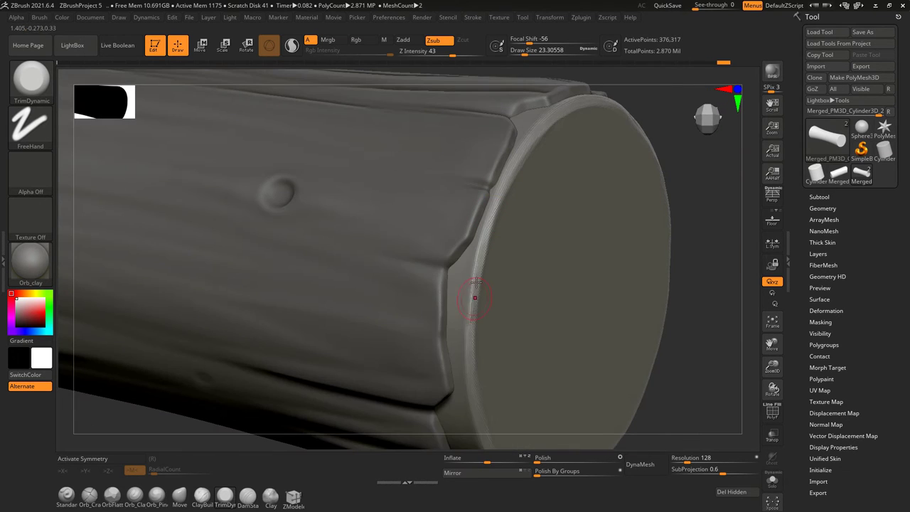
{"action": "mouse_move", "coordinate": [483, 248]}
{"action": "right_mouse_down"}
{"action": "mouse_move", "coordinate": [516, 268]}
{"action": "mouse_move", "coordinate": [483, 298]}
{"action": "mouse_move", "coordinate": [426, 294]}
{"action": "mouse_move", "coordinate": [419, 245]}
{"action": "mouse_move", "coordinate": [469, 269]}
{"action": "mouse_move", "coordinate": [454, 318]}
{"action": "right_mouse_up"}
{"action": "mouse_move", "coordinate": [446, 251]}
{"action": "right_mouse_down"}
{"action": "mouse_move", "coordinate": [456, 368]}
{"action": "mouse_move", "coordinate": [521, 266]}
{"action": "mouse_move", "coordinate": [479, 254]}
{"action": "mouse_move", "coordinate": [514, 258]}
{"action": "mouse_move", "coordinate": [538, 248]}
{"action": "mouse_move", "coordinate": [518, 302]}
{"action": "mouse_move", "coordinate": [538, 237]}
{"action": "mouse_move", "coordinate": [502, 260]}
{"action": "mouse_move", "coordinate": [533, 321]}
{"action": "mouse_move", "coordinate": [503, 364]}
{"action": "right_mouse_up"}
{"action": "mouse_move", "coordinate": [509, 282]}
{"action": "right_mouse_down"}
{"action": "mouse_move", "coordinate": [574, 209]}
{"action": "mouse_move", "coordinate": [643, 276]}
{"action": "mouse_move", "coordinate": [645, 203]}
{"action": "mouse_move", "coordinate": [462, 213]}
{"action": "mouse_move", "coordinate": [498, 227]}
{"action": "mouse_move", "coordinate": [508, 209]}
{"action": "mouse_move", "coordinate": [509, 266]}
{"action": "mouse_move", "coordinate": [497, 235]}
{"action": "right_mouse_up"}
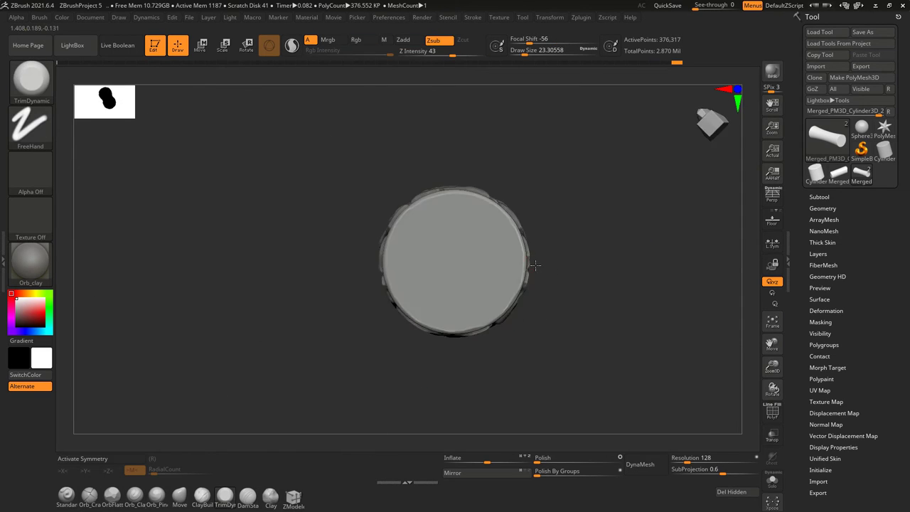
Subdivide the log and DragRect-stamp the REM118 wood-ring alpha onto its end cap
{"action": "left_click", "coordinate": [31, 125]}
{"action": "left_click", "coordinate": [31, 171]}
{"action": "left_click", "coordinate": [406, 332]}
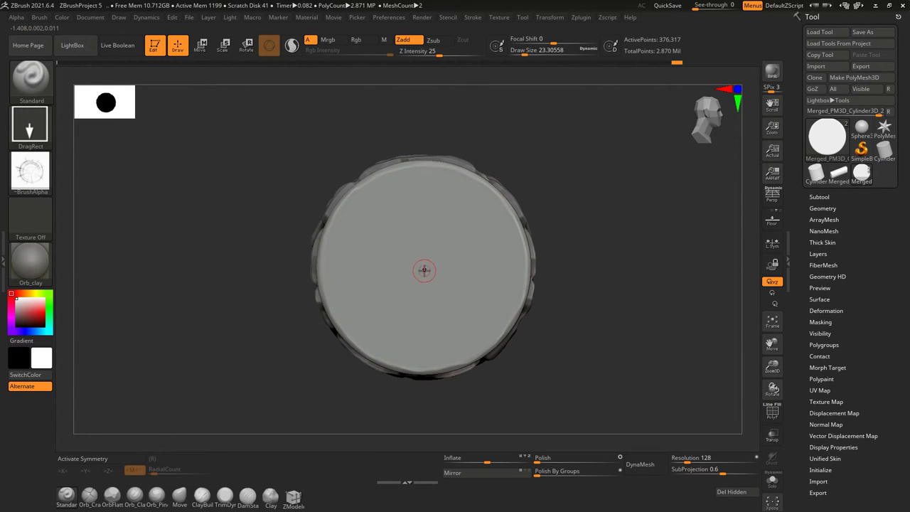
{"action": "key", "text": "ctrl+d"}
{"action": "left_click_drag", "start_coordinate": [422, 263], "coordinate": [451, 324]}
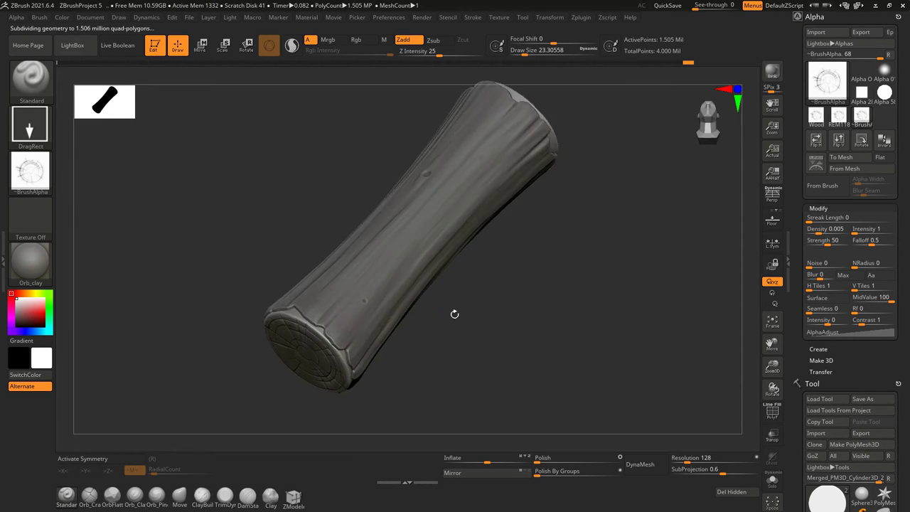
{"action": "mouse_move", "coordinate": [579, 248]}
{"action": "left_mouse_down"}
{"action": "mouse_move", "coordinate": [548, 288]}
{"action": "mouse_move", "coordinate": [405, 300]}
{"action": "mouse_move", "coordinate": [423, 324]}
{"action": "mouse_move", "coordinate": [448, 281]}
{"action": "left_mouse_up"}
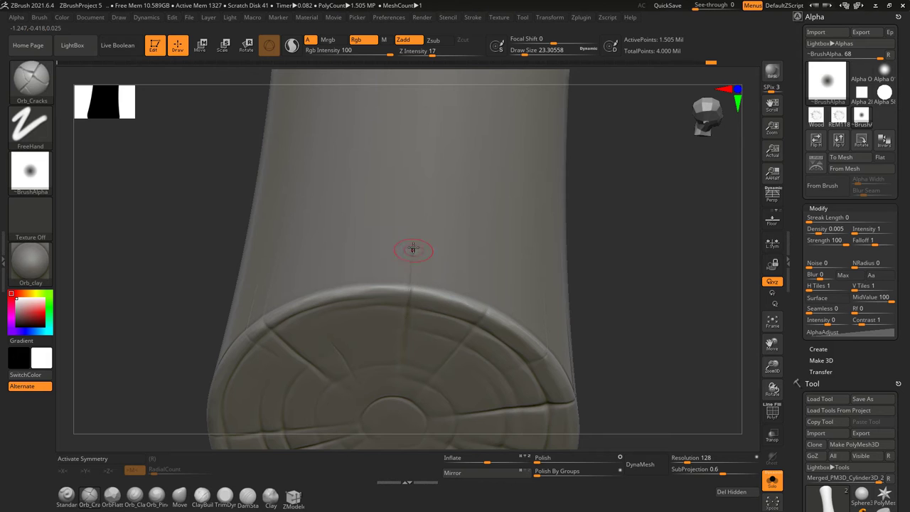
Orbit the log from many angles to inspect the cracks on its ringed end cap and bark side
{"action": "mouse_move", "coordinate": [405, 324]}
{"action": "left_mouse_down"}
{"action": "mouse_move", "coordinate": [386, 346]}
{"action": "mouse_move", "coordinate": [379, 249]}
{"action": "mouse_move", "coordinate": [378, 344]}
{"action": "left_mouse_up"}
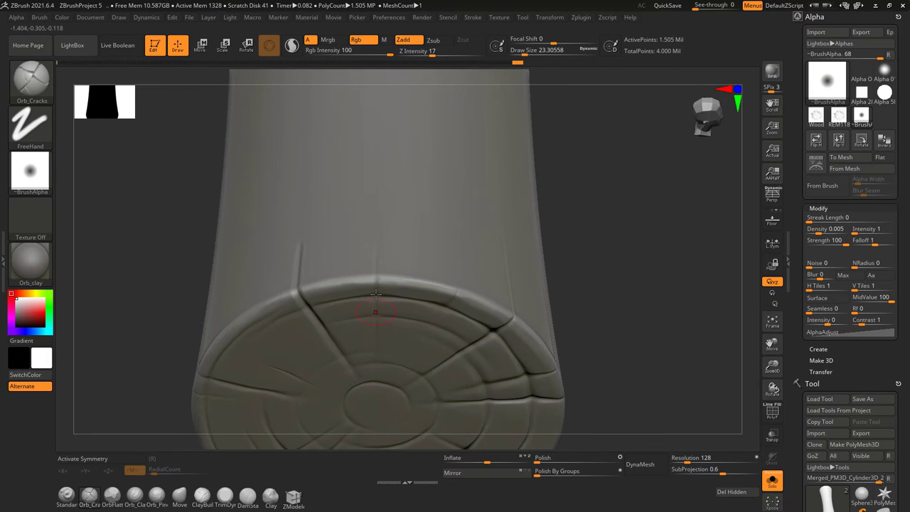
{"action": "mouse_move", "coordinate": [410, 266]}
{"action": "right_mouse_down"}
{"action": "mouse_move", "coordinate": [426, 256]}
{"action": "mouse_move", "coordinate": [442, 276]}
{"action": "right_mouse_up"}
{"action": "mouse_move", "coordinate": [442, 311]}
{"action": "right_mouse_down"}
{"action": "mouse_move", "coordinate": [432, 269]}
{"action": "mouse_move", "coordinate": [432, 314]}
{"action": "mouse_move", "coordinate": [426, 290]}
{"action": "right_mouse_up"}
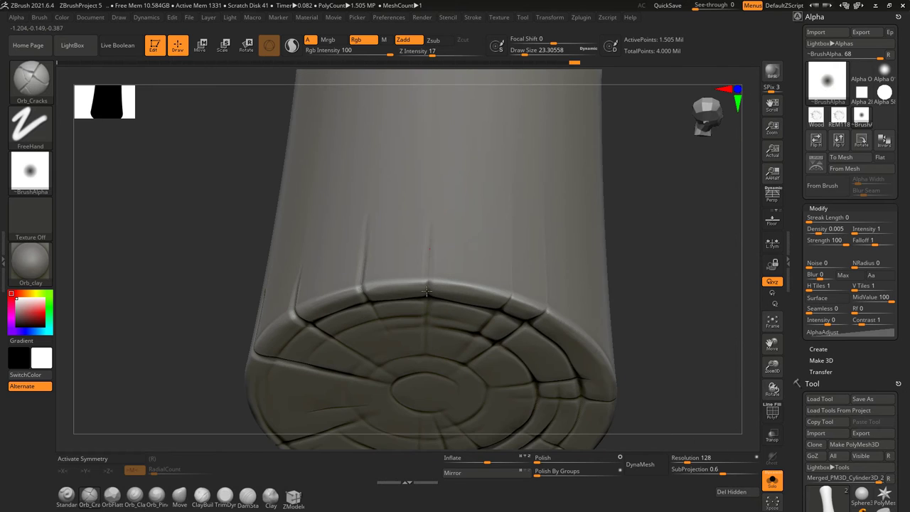
{"action": "mouse_move", "coordinate": [429, 212]}
{"action": "right_mouse_down"}
{"action": "mouse_move", "coordinate": [489, 248]}
{"action": "mouse_move", "coordinate": [472, 289]}
{"action": "right_mouse_up"}
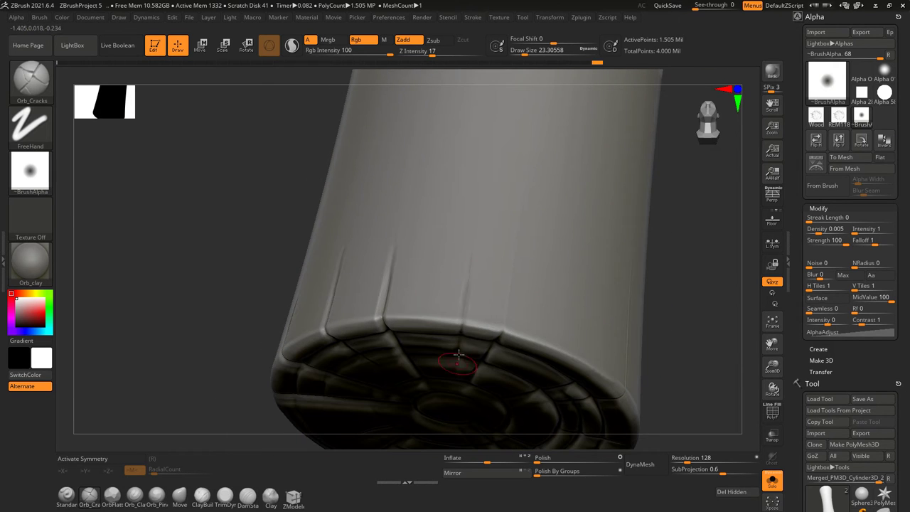
{"action": "mouse_move", "coordinate": [459, 355]}
{"action": "right_mouse_down"}
{"action": "mouse_move", "coordinate": [349, 278]}
{"action": "mouse_move", "coordinate": [524, 270]}
{"action": "mouse_move", "coordinate": [432, 245]}
{"action": "right_mouse_up"}
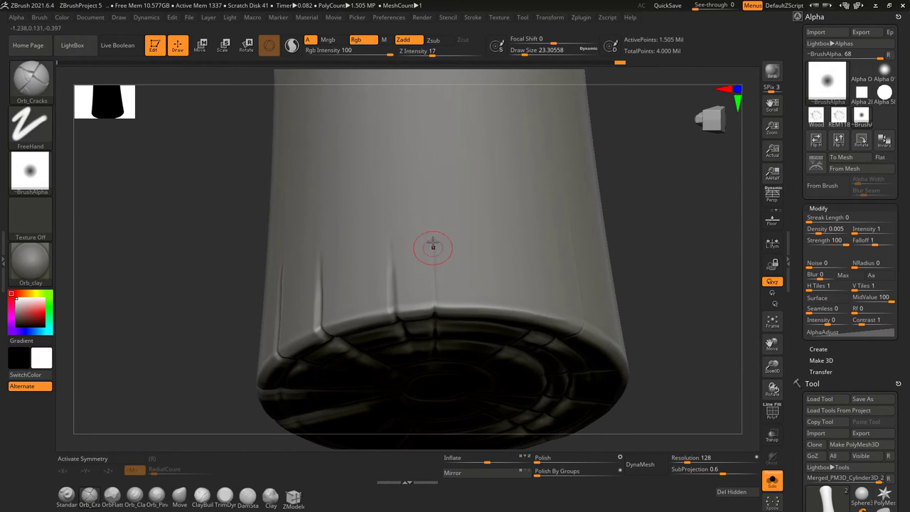
{"action": "mouse_move", "coordinate": [432, 205]}
{"action": "right_mouse_down"}
{"action": "mouse_move", "coordinate": [493, 260]}
{"action": "mouse_move", "coordinate": [487, 213]}
{"action": "right_mouse_up"}
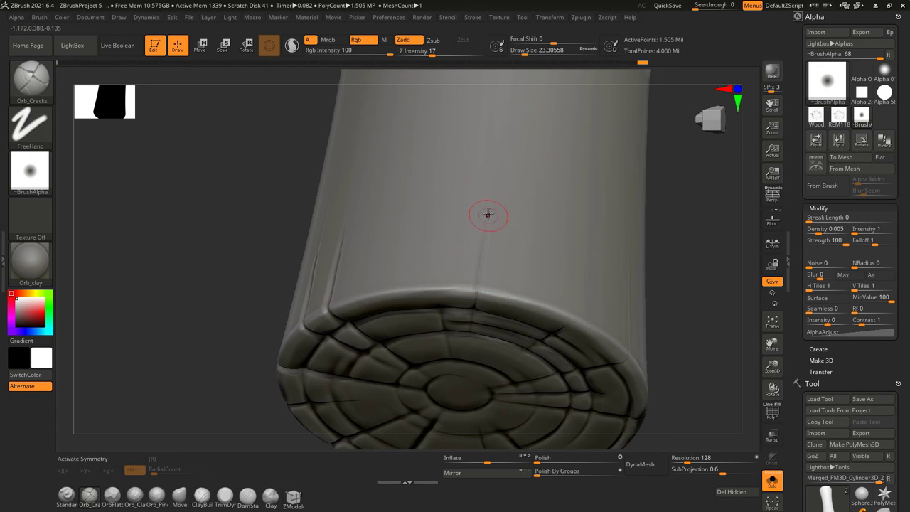
{"action": "mouse_move", "coordinate": [473, 305]}
{"action": "right_mouse_down"}
{"action": "mouse_move", "coordinate": [467, 268]}
{"action": "mouse_move", "coordinate": [476, 236]}
{"action": "right_mouse_up"}
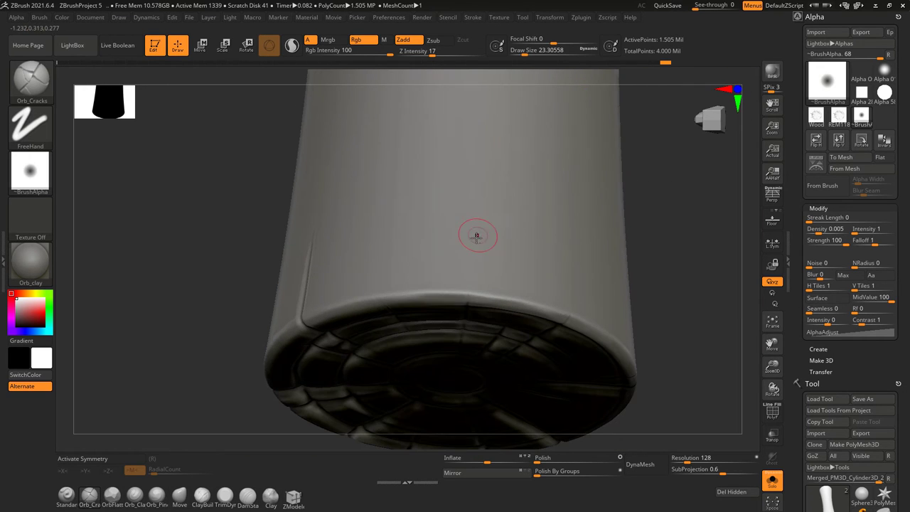
{"action": "mouse_move", "coordinate": [465, 279]}
{"action": "right_mouse_down"}
{"action": "mouse_move", "coordinate": [469, 244]}
{"action": "mouse_move", "coordinate": [546, 307]}
{"action": "mouse_move", "coordinate": [529, 247]}
{"action": "right_mouse_up"}
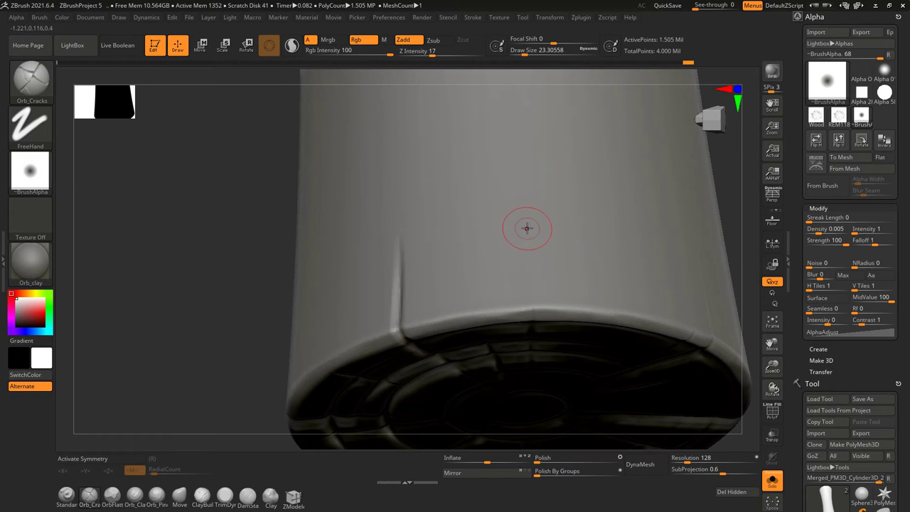
{"action": "mouse_move", "coordinate": [527, 297]}
{"action": "right_mouse_down"}
{"action": "mouse_move", "coordinate": [532, 371]}
{"action": "mouse_move", "coordinate": [542, 325]}
{"action": "mouse_move", "coordinate": [508, 313]}
{"action": "right_mouse_up"}
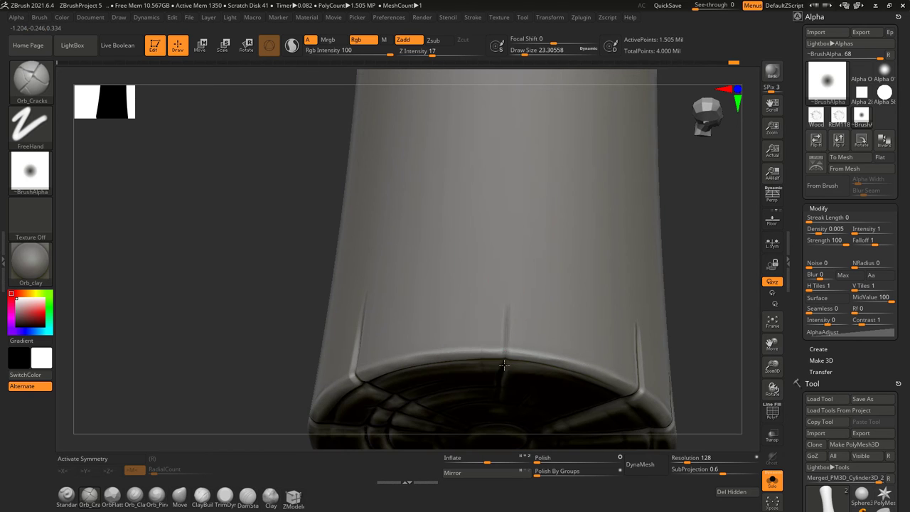
{"action": "mouse_move", "coordinate": [505, 378]}
{"action": "right_mouse_down"}
{"action": "mouse_move", "coordinate": [575, 325]}
{"action": "mouse_move", "coordinate": [518, 299]}
{"action": "mouse_move", "coordinate": [540, 341]}
{"action": "mouse_move", "coordinate": [505, 394]}
{"action": "mouse_move", "coordinate": [445, 278]}
{"action": "mouse_move", "coordinate": [385, 263]}
{"action": "mouse_move", "coordinate": [412, 241]}
{"action": "right_mouse_up"}
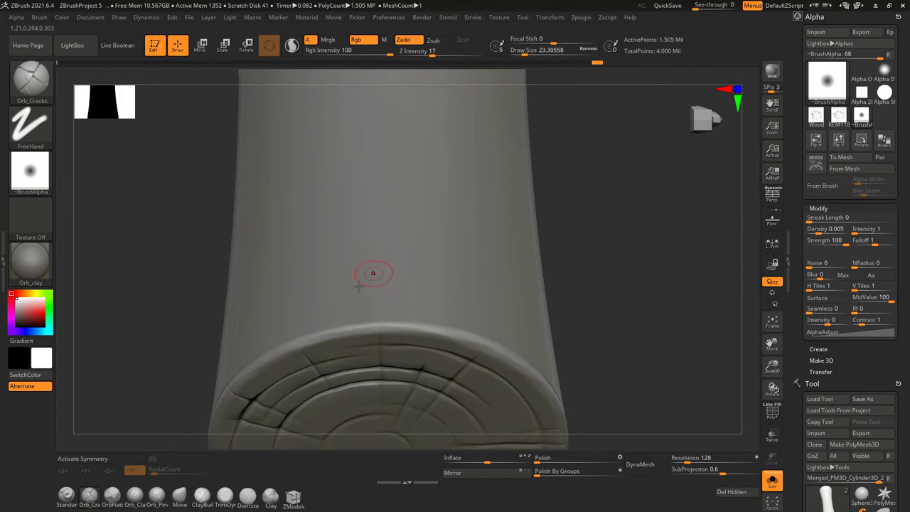
{"action": "mouse_move", "coordinate": [381, 365]}
{"action": "right_mouse_down"}
{"action": "mouse_move", "coordinate": [447, 255]}
{"action": "mouse_move", "coordinate": [500, 282]}
{"action": "right_mouse_up"}
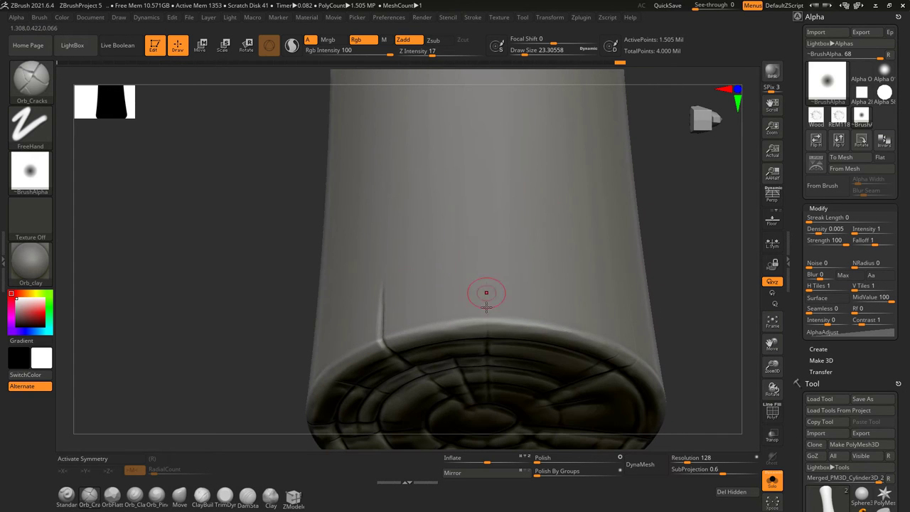
{"action": "right_click_drag", "start_coordinate": [489, 380], "coordinate": [459, 278]}
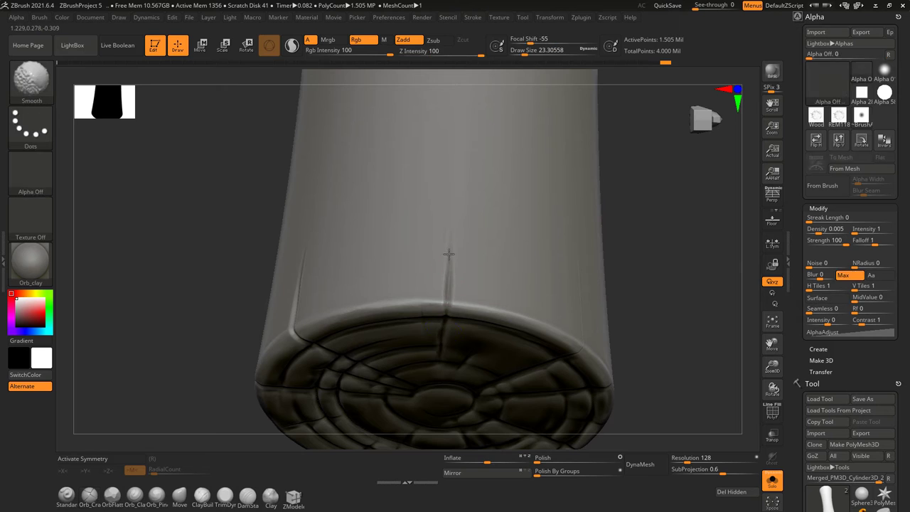
{"action": "right_click_drag", "start_coordinate": [450, 252], "coordinate": [315, 304]}
{"action": "mouse_move", "coordinate": [544, 258]}
{"action": "right_mouse_down"}
{"action": "mouse_move", "coordinate": [345, 290]}
{"action": "mouse_move", "coordinate": [302, 234]}
{"action": "mouse_move", "coordinate": [311, 280]}
{"action": "right_mouse_up"}
{"action": "mouse_move", "coordinate": [298, 228]}
{"action": "right_mouse_down"}
{"action": "mouse_move", "coordinate": [383, 218]}
{"action": "mouse_move", "coordinate": [381, 252]}
{"action": "right_mouse_up"}
{"action": "mouse_move", "coordinate": [382, 300]}
{"action": "right_mouse_down"}
{"action": "mouse_move", "coordinate": [417, 276]}
{"action": "mouse_move", "coordinate": [419, 299]}
{"action": "mouse_move", "coordinate": [441, 327]}
{"action": "mouse_move", "coordinate": [432, 384]}
{"action": "mouse_move", "coordinate": [430, 309]}
{"action": "right_mouse_up"}
{"action": "mouse_move", "coordinate": [438, 348]}
{"action": "right_mouse_down"}
{"action": "mouse_move", "coordinate": [431, 223]}
{"action": "mouse_move", "coordinate": [427, 270]}
{"action": "mouse_move", "coordinate": [372, 248]}
{"action": "mouse_move", "coordinate": [347, 174]}
{"action": "right_mouse_up"}
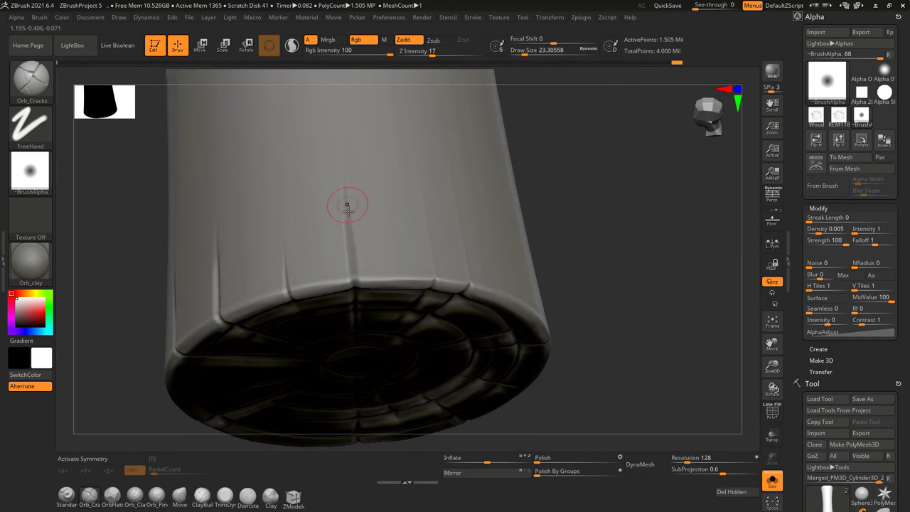
{"action": "mouse_move", "coordinate": [341, 143]}
{"action": "right_mouse_down"}
{"action": "mouse_move", "coordinate": [422, 238]}
{"action": "mouse_move", "coordinate": [436, 269]}
{"action": "right_mouse_up"}
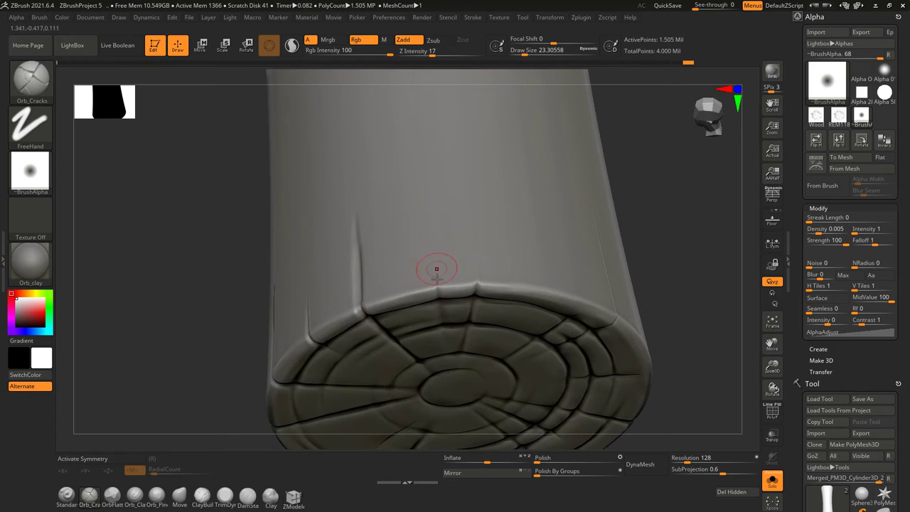
Toggle between Orb_Pinch and Orb_Cracks, then snap the log to a flat side view
{"action": "key", "text": "2"}
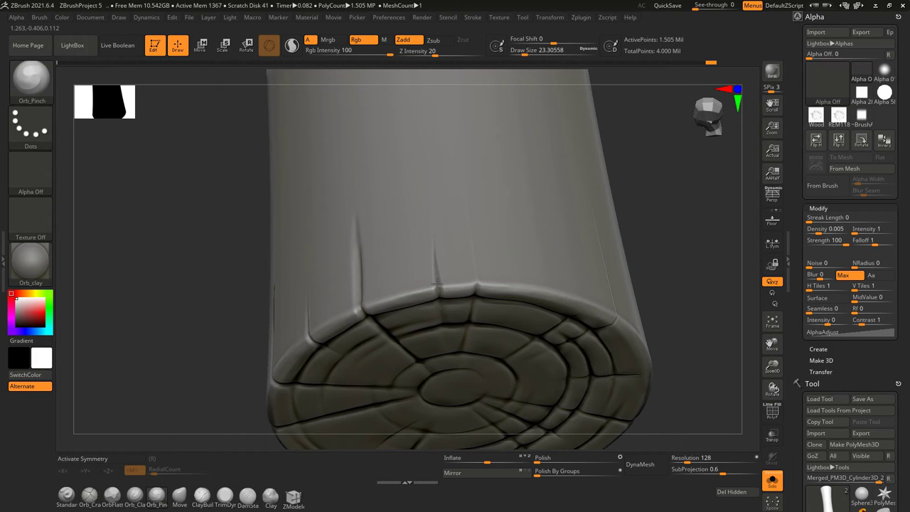
{"action": "left_click", "coordinate": [94, 493]}
{"action": "right_click_drag", "start_coordinate": [475, 204], "coordinate": [467, 323]}
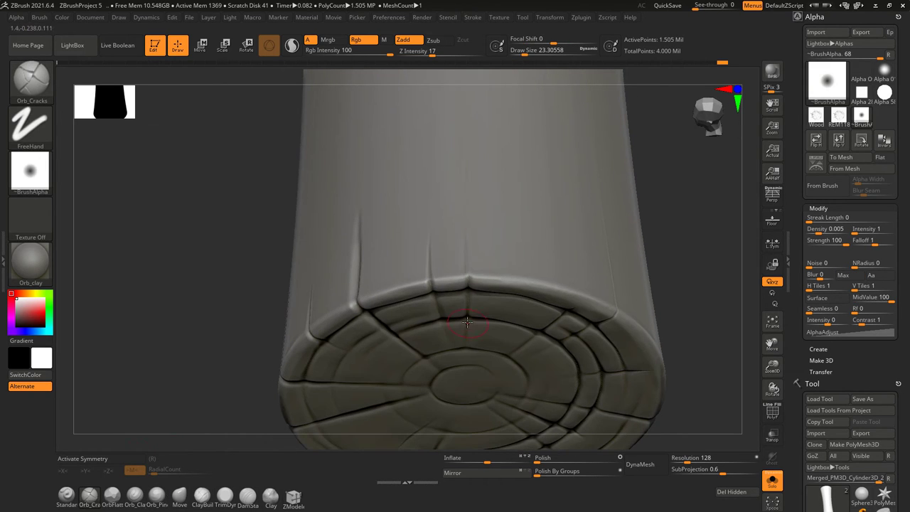
{"action": "mouse_move", "coordinate": [462, 238]}
{"action": "right_mouse_down"}
{"action": "mouse_move", "coordinate": [542, 244]}
{"action": "mouse_move", "coordinate": [482, 215]}
{"action": "right_mouse_up"}
{"action": "right_click_drag", "start_coordinate": [484, 249], "coordinate": [482, 193]}
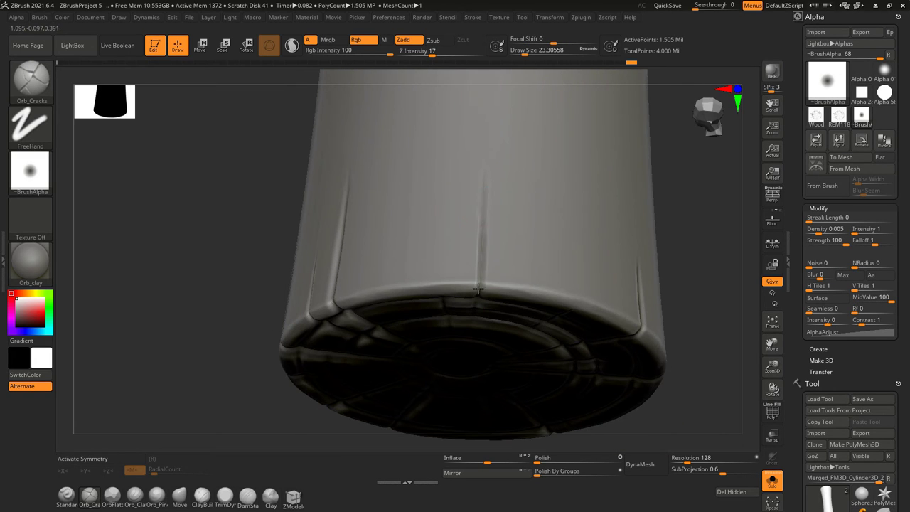
{"action": "mouse_move", "coordinate": [475, 255]}
{"action": "right_mouse_down"}
{"action": "mouse_move", "coordinate": [493, 214]}
{"action": "mouse_move", "coordinate": [481, 213]}
{"action": "mouse_move", "coordinate": [463, 248]}
{"action": "mouse_move", "coordinate": [468, 230]}
{"action": "mouse_move", "coordinate": [557, 369]}
{"action": "mouse_move", "coordinate": [476, 307]}
{"action": "mouse_move", "coordinate": [511, 284]}
{"action": "mouse_move", "coordinate": [542, 281]}
{"action": "mouse_move", "coordinate": [546, 315]}
{"action": "mouse_move", "coordinate": [568, 341]}
{"action": "mouse_move", "coordinate": [270, 347]}
{"action": "mouse_move", "coordinate": [455, 154]}
{"action": "mouse_move", "coordinate": [514, 63]}
{"action": "right_mouse_up"}
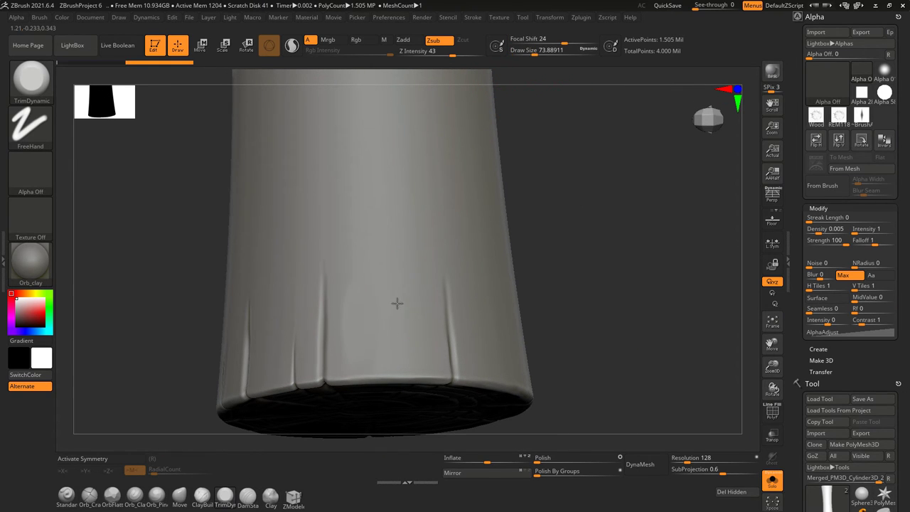
Orbit around the log to examine the bark's bottom rim and hem folds from below
{"action": "mouse_move", "coordinate": [409, 301]}
{"action": "right_mouse_down"}
{"action": "mouse_move", "coordinate": [502, 266]}
{"action": "mouse_move", "coordinate": [524, 362]}
{"action": "right_mouse_up"}
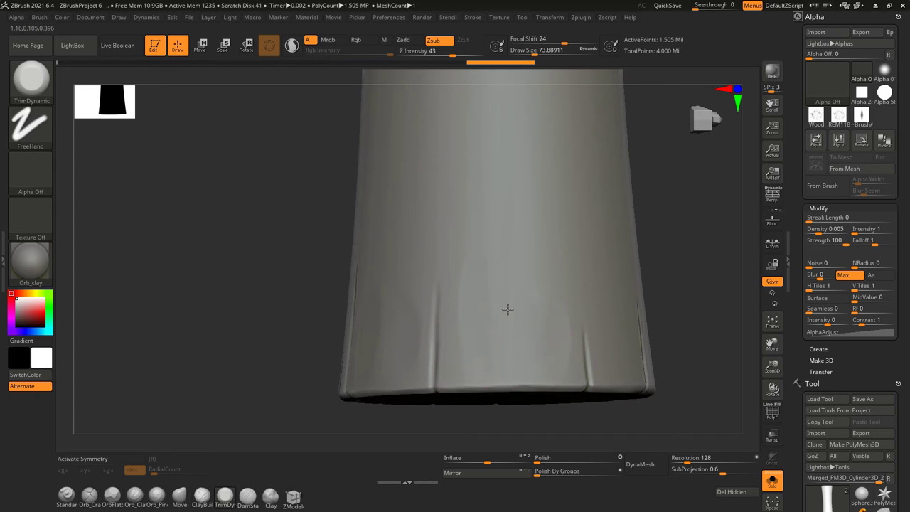
{"action": "mouse_move", "coordinate": [494, 299]}
{"action": "right_mouse_down"}
{"action": "mouse_move", "coordinate": [473, 326]}
{"action": "mouse_move", "coordinate": [506, 277]}
{"action": "mouse_move", "coordinate": [481, 291]}
{"action": "mouse_move", "coordinate": [496, 236]}
{"action": "right_mouse_up"}
{"action": "mouse_move", "coordinate": [560, 72]}
{"action": "right_mouse_down"}
{"action": "mouse_move", "coordinate": [398, 300]}
{"action": "mouse_move", "coordinate": [453, 320]}
{"action": "right_mouse_up"}
{"action": "mouse_move", "coordinate": [462, 288]}
{"action": "right_mouse_down"}
{"action": "mouse_move", "coordinate": [480, 335]}
{"action": "mouse_move", "coordinate": [502, 197]}
{"action": "mouse_move", "coordinate": [490, 297]}
{"action": "right_mouse_up"}
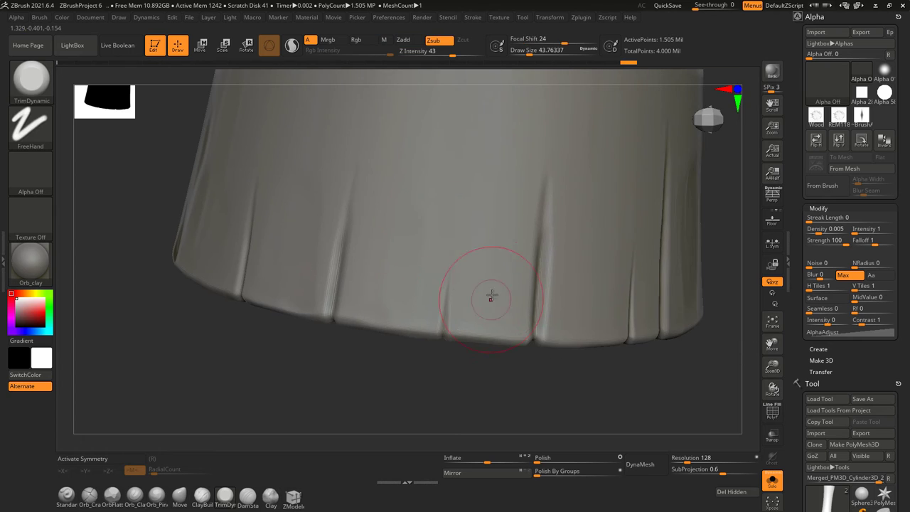
{"action": "mouse_move", "coordinate": [516, 242]}
{"action": "right_mouse_down"}
{"action": "mouse_move", "coordinate": [545, 292]}
{"action": "mouse_move", "coordinate": [518, 178]}
{"action": "mouse_move", "coordinate": [540, 213]}
{"action": "mouse_move", "coordinate": [638, 299]}
{"action": "mouse_move", "coordinate": [357, 244]}
{"action": "right_mouse_up"}
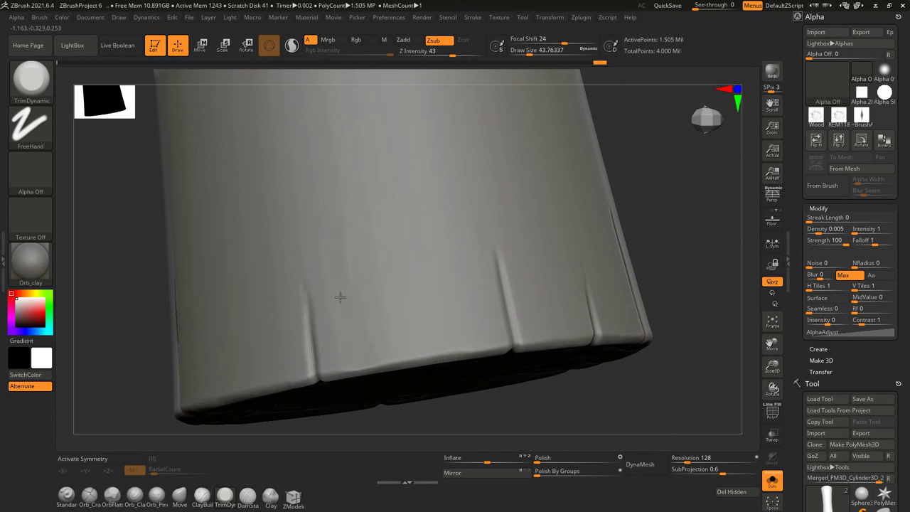
{"action": "right_click_drag", "start_coordinate": [365, 293], "coordinate": [551, 295], "text": "alt"}
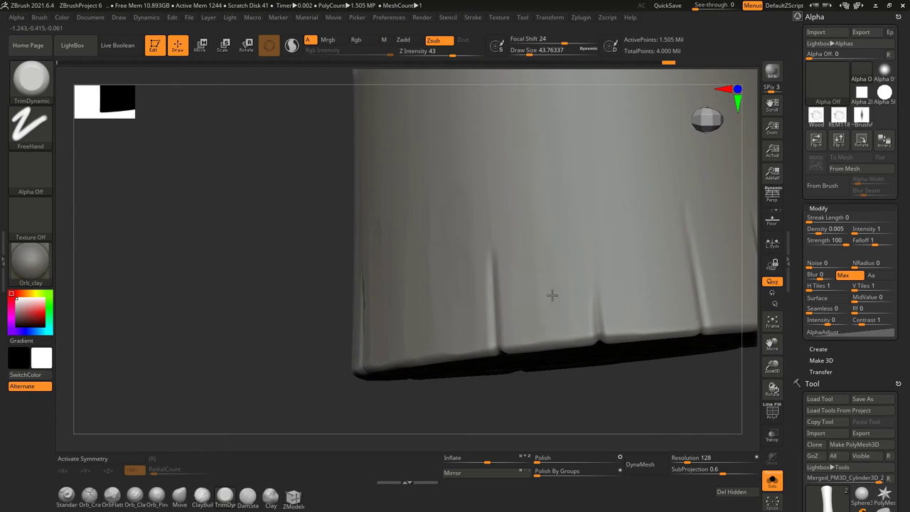
{"action": "right_click_drag", "start_coordinate": [543, 257], "coordinate": [539, 260], "text": "shift"}
{"action": "mouse_move", "coordinate": [549, 211]}
{"action": "right_mouse_down"}
{"action": "mouse_move", "coordinate": [505, 287]}
{"action": "mouse_move", "coordinate": [407, 302]}
{"action": "right_mouse_up"}
{"action": "right_click_drag", "start_coordinate": [535, 316], "coordinate": [583, 221]}
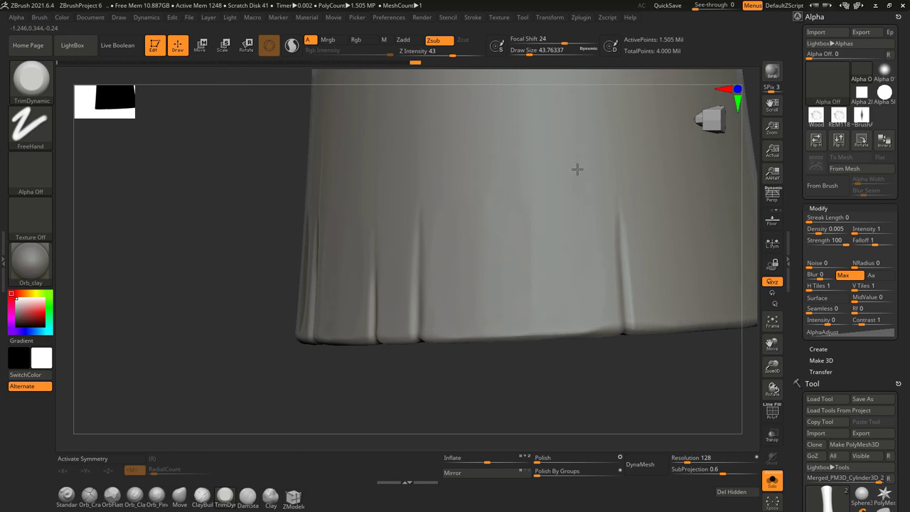
{"action": "mouse_move", "coordinate": [542, 295]}
{"action": "right_mouse_down"}
{"action": "mouse_move", "coordinate": [484, 208]}
{"action": "mouse_move", "coordinate": [488, 280]}
{"action": "right_mouse_up"}
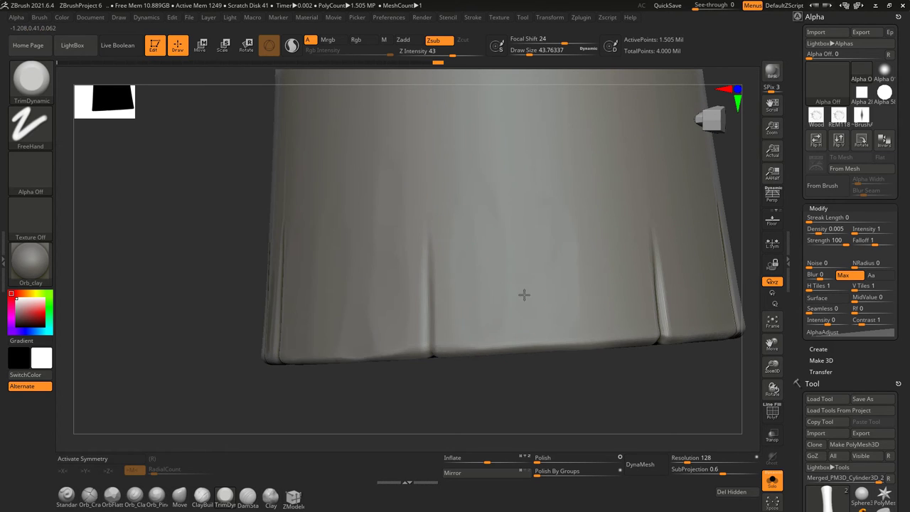
{"action": "mouse_move", "coordinate": [597, 293]}
{"action": "right_mouse_down"}
{"action": "mouse_move", "coordinate": [558, 237]}
{"action": "mouse_move", "coordinate": [526, 285]}
{"action": "right_mouse_up"}
{"action": "right_click_drag", "start_coordinate": [566, 261], "coordinate": [518, 263]}
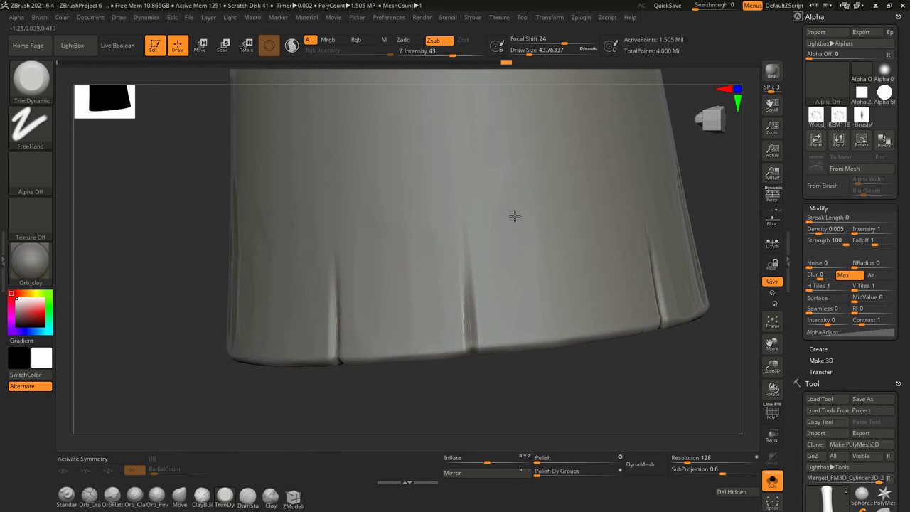
{"action": "right_click_drag", "start_coordinate": [576, 287], "coordinate": [632, 215]}
{"action": "mouse_move", "coordinate": [591, 263]}
{"action": "right_mouse_down"}
{"action": "mouse_move", "coordinate": [635, 270]}
{"action": "mouse_move", "coordinate": [398, 270]}
{"action": "right_mouse_up"}
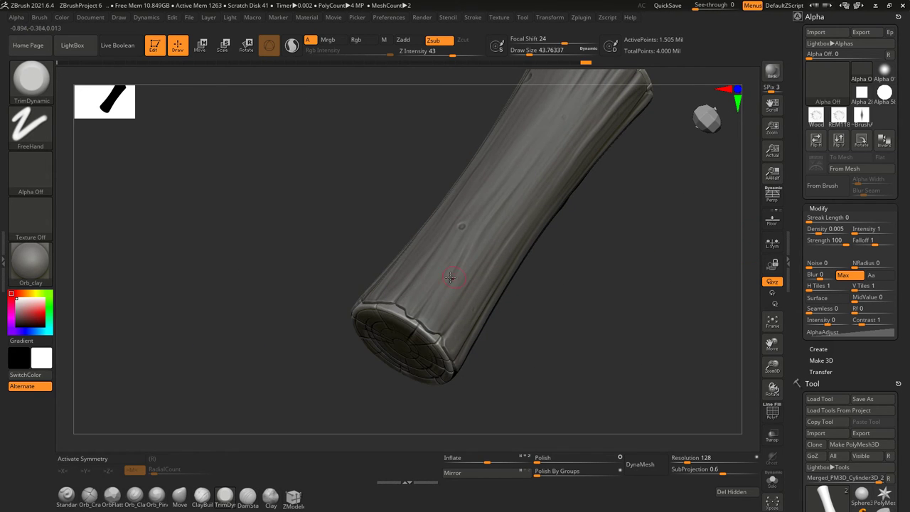
Make Merged_PM3D_Cylinder3D_3 the active subtool and choose the Orb_Slash_clean brush
{"action": "scroll", "coordinate": [843, 322], "scroll_direction": "down", "scroll_amount": 5}
{"action": "left_click", "coordinate": [842, 321]}
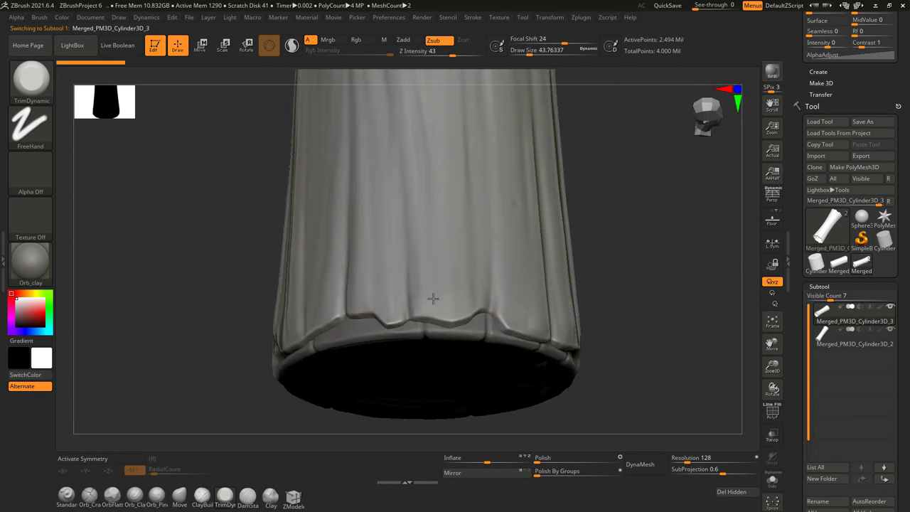
{"action": "left_click", "coordinate": [50, 94]}
{"action": "left_click", "coordinate": [726, 357]}
{"action": "mouse_move", "coordinate": [498, 294]}
{"action": "right_mouse_down"}
{"action": "mouse_move", "coordinate": [625, 299]}
{"action": "mouse_move", "coordinate": [518, 367]}
{"action": "right_mouse_up"}
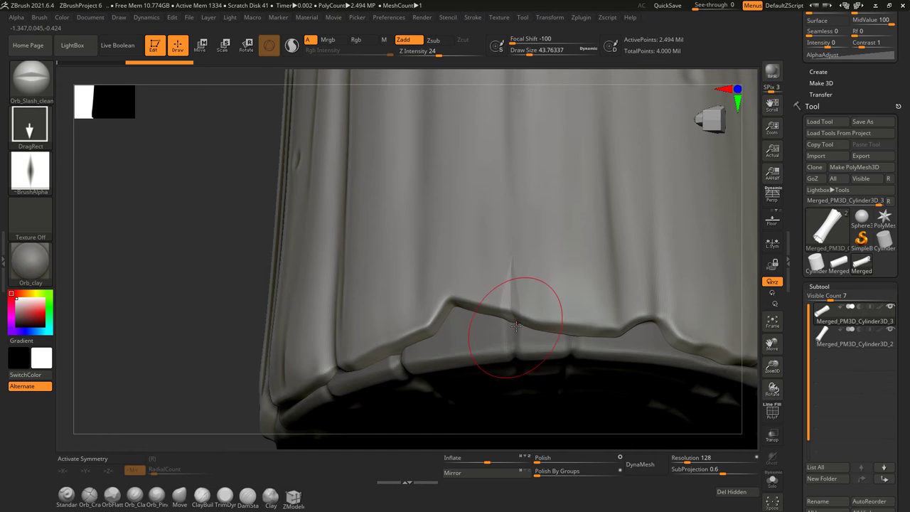
Pick Orb_Slash_clean from the brush library and angle the view onto the hem's left side
{"action": "right_click_drag", "start_coordinate": [515, 326], "coordinate": [514, 251], "text": "shift"}
{"action": "mouse_move", "coordinate": [517, 284]}
{"action": "right_mouse_down"}
{"action": "mouse_move", "coordinate": [579, 243]}
{"action": "mouse_move", "coordinate": [285, 428]}
{"action": "right_mouse_up"}
{"action": "key", "text": "b"}
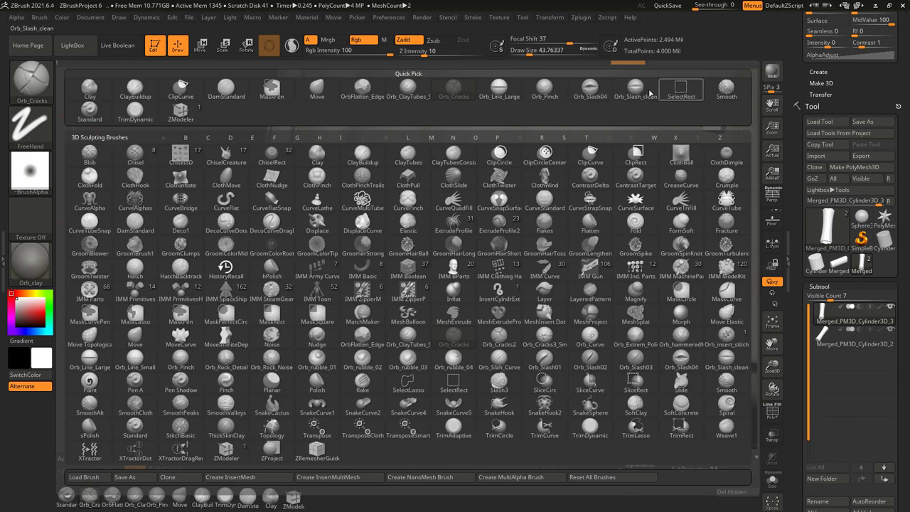
{"action": "left_click", "coordinate": [549, 288]}
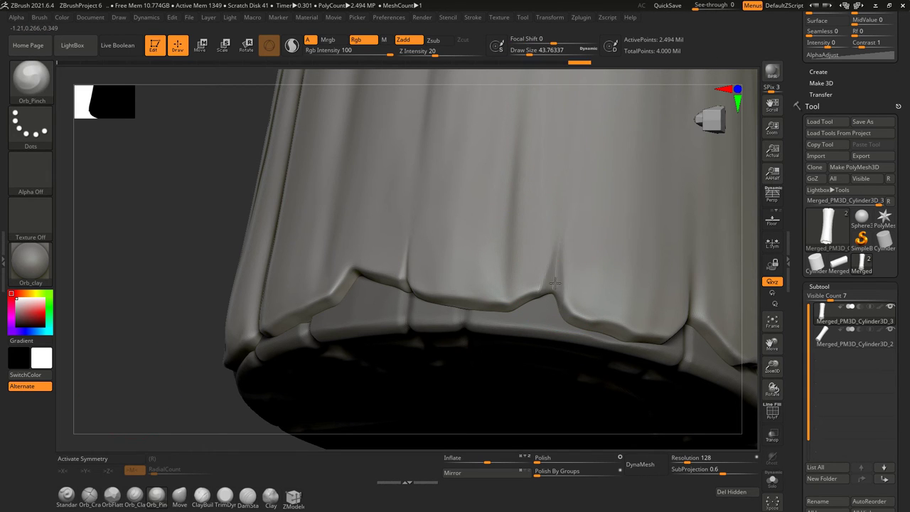
{"action": "right_click_drag", "start_coordinate": [558, 220], "coordinate": [560, 258]}
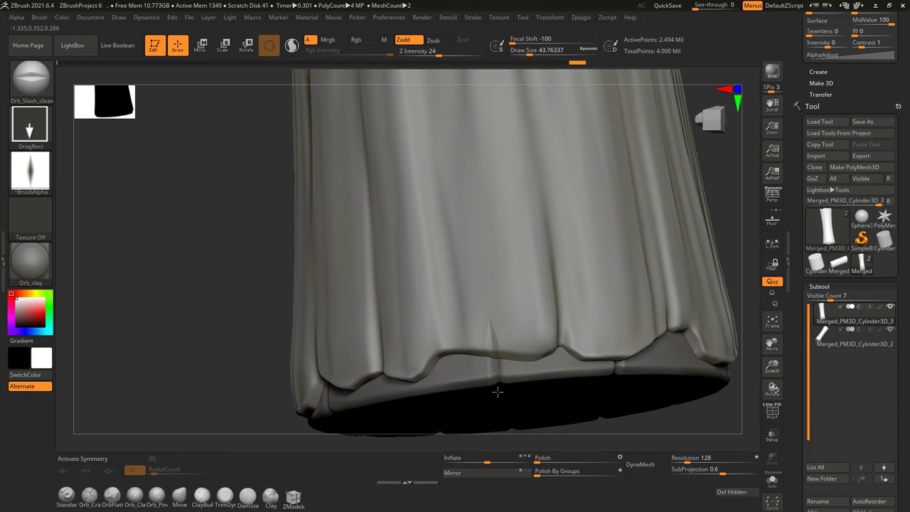
{"action": "right_click_drag", "start_coordinate": [497, 360], "coordinate": [495, 394]}
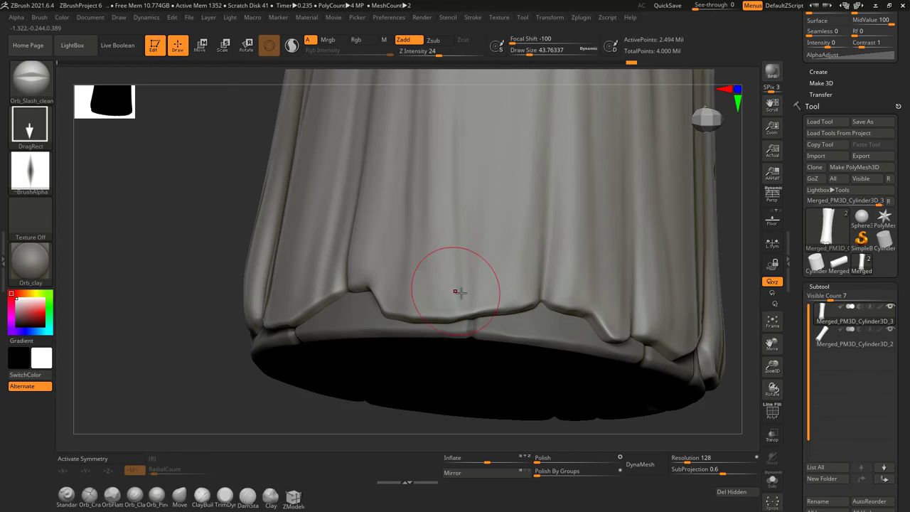
{"action": "right_click_drag", "start_coordinate": [458, 282], "coordinate": [470, 350]}
{"action": "right_click_drag", "start_coordinate": [477, 260], "coordinate": [474, 310]}
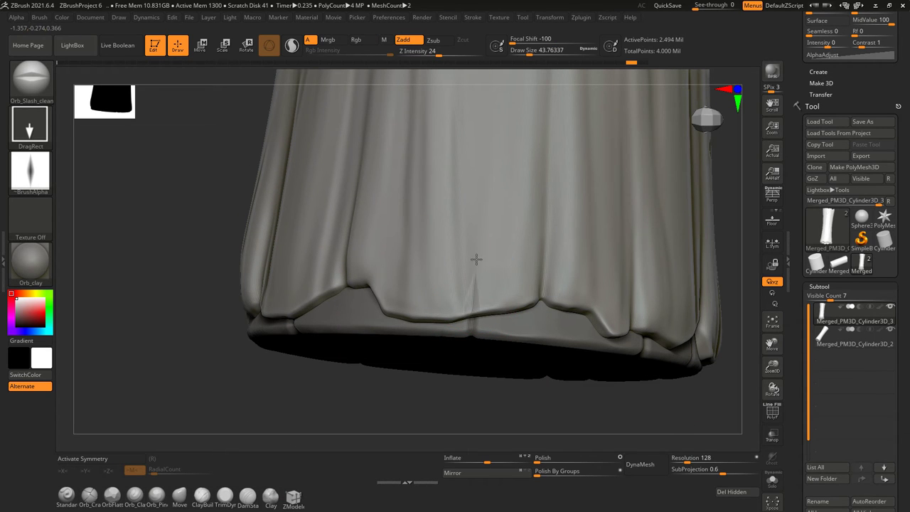
Alternate Orb_Pinch and Orb_Slash_clean while zooming in frontally on the bark hem
{"action": "left_click", "coordinate": [157, 494]}
{"action": "mouse_move", "coordinate": [465, 241]}
{"action": "right_mouse_down"}
{"action": "mouse_move", "coordinate": [451, 258]}
{"action": "mouse_move", "coordinate": [485, 319]}
{"action": "mouse_move", "coordinate": [537, 240]}
{"action": "mouse_move", "coordinate": [432, 270]}
{"action": "mouse_move", "coordinate": [319, 400]}
{"action": "right_mouse_up"}
{"action": "key", "text": "b"}
{"action": "left_click", "coordinate": [635, 86]}
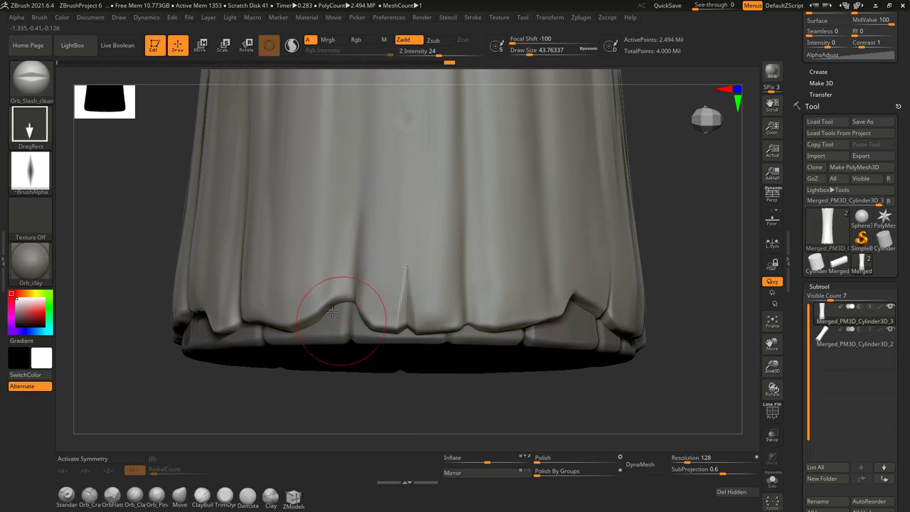
{"action": "mouse_move", "coordinate": [524, 71]}
{"action": "right_mouse_down"}
{"action": "mouse_move", "coordinate": [427, 323]}
{"action": "mouse_move", "coordinate": [400, 258]}
{"action": "right_mouse_up"}
{"action": "key", "text": "p"}
{"action": "mouse_move", "coordinate": [405, 208]}
{"action": "right_mouse_down"}
{"action": "mouse_move", "coordinate": [398, 185]}
{"action": "mouse_move", "coordinate": [484, 298]}
{"action": "mouse_move", "coordinate": [521, 376]}
{"action": "mouse_move", "coordinate": [398, 419]}
{"action": "right_mouse_up"}
Cut new slash notches into the hem, switching among Orb_Slash_clean, Orb_Pinch and Smooth
{"action": "key", "text": "b"}
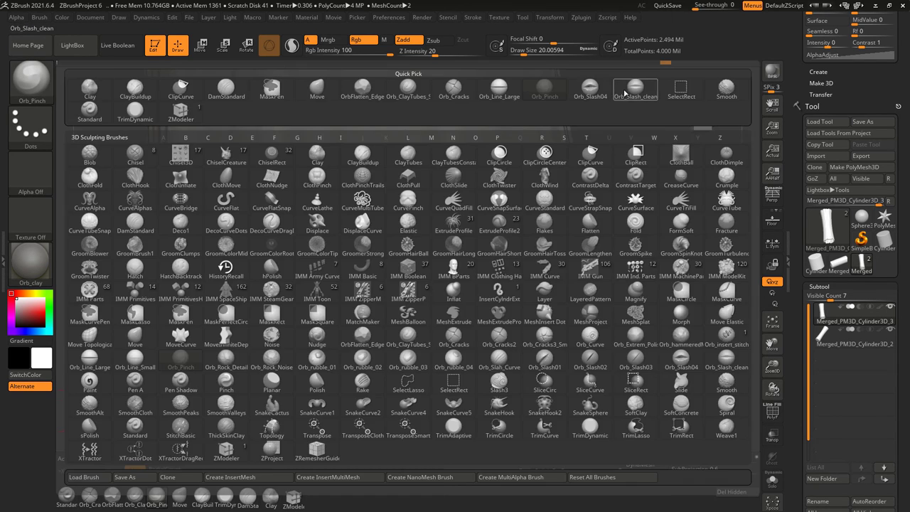
{"action": "left_click_drag", "start_coordinate": [396, 343], "coordinate": [407, 400]}
{"action": "mouse_move", "coordinate": [415, 311]}
{"action": "right_mouse_down"}
{"action": "mouse_move", "coordinate": [398, 318]}
{"action": "mouse_move", "coordinate": [391, 288]}
{"action": "mouse_move", "coordinate": [450, 284]}
{"action": "mouse_move", "coordinate": [534, 343]}
{"action": "mouse_move", "coordinate": [424, 328]}
{"action": "right_mouse_up"}
{"action": "key", "text": "p"}
{"action": "key", "text": "b"}
{"action": "key", "text": "shift"}
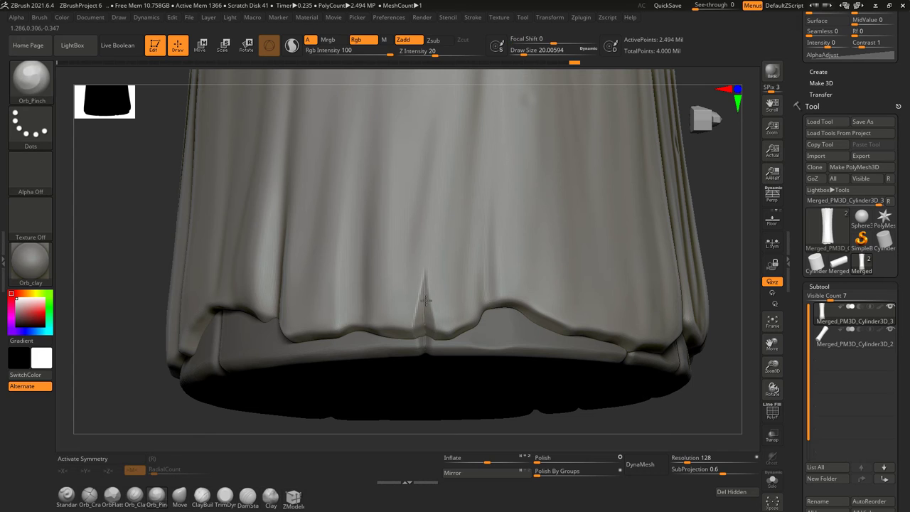
{"action": "right_click_drag", "start_coordinate": [441, 252], "coordinate": [468, 309]}
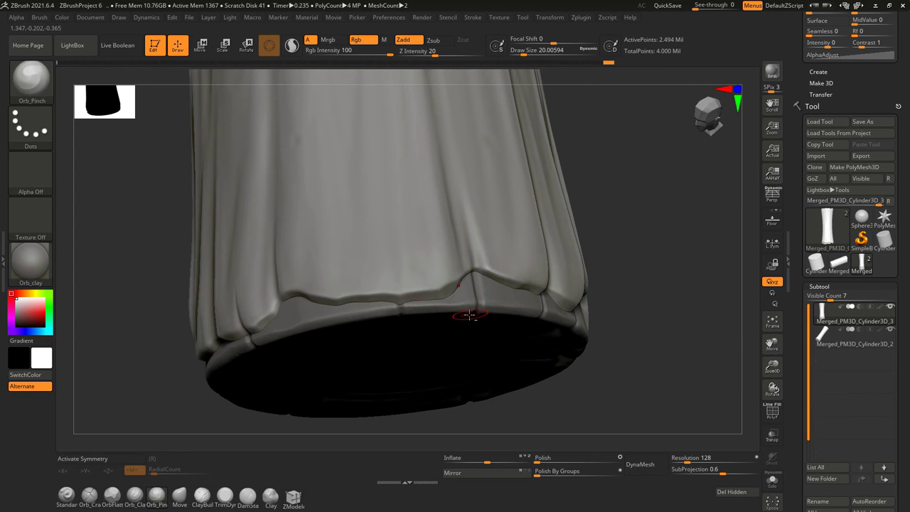
{"action": "right_click_drag", "start_coordinate": [319, 270], "coordinate": [394, 312]}
{"action": "left_click_drag", "start_coordinate": [394, 313], "coordinate": [393, 290]}
{"action": "right_click_drag", "start_coordinate": [393, 290], "coordinate": [403, 358]}
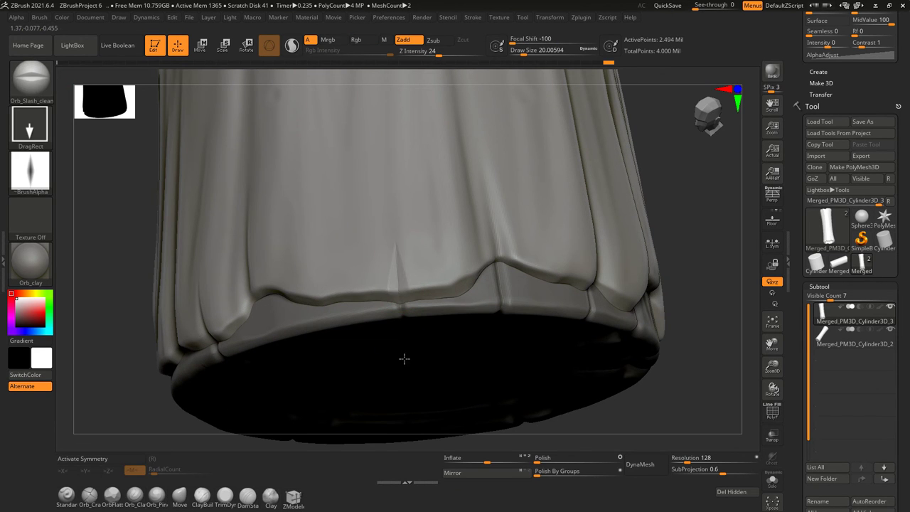
{"action": "right_click_drag", "start_coordinate": [394, 218], "coordinate": [400, 302]}
{"action": "key", "text": "shift"}
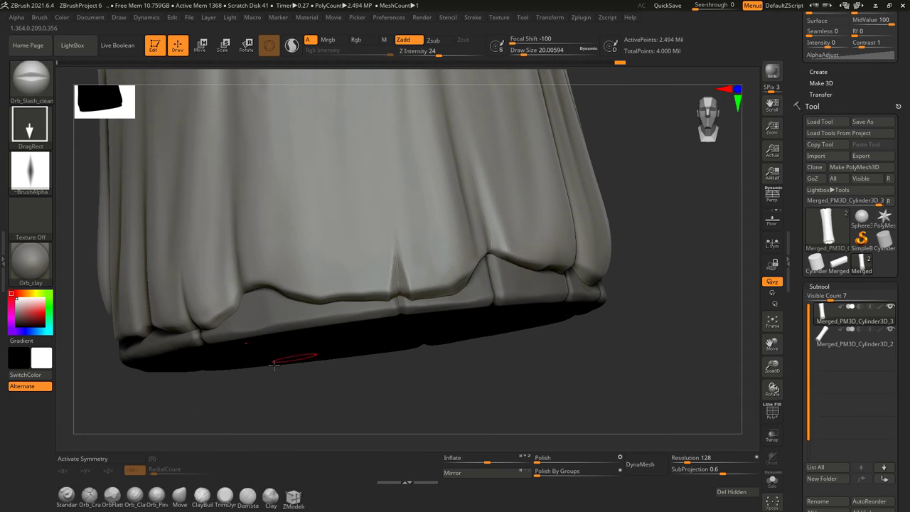
Turn the log to show its ringed end and frame the whole model in view
{"action": "right_click_drag", "start_coordinate": [395, 243], "coordinate": [430, 432]}
{"action": "mouse_move", "coordinate": [436, 363]}
{"action": "right_mouse_down"}
{"action": "mouse_move", "coordinate": [419, 238]}
{"action": "mouse_move", "coordinate": [404, 314]}
{"action": "mouse_move", "coordinate": [465, 321]}
{"action": "mouse_move", "coordinate": [524, 287]}
{"action": "mouse_move", "coordinate": [530, 357]}
{"action": "mouse_move", "coordinate": [514, 334]}
{"action": "mouse_move", "coordinate": [526, 298]}
{"action": "mouse_move", "coordinate": [605, 193]}
{"action": "mouse_move", "coordinate": [513, 176]}
{"action": "mouse_move", "coordinate": [378, 338]}
{"action": "right_mouse_up"}
{"action": "key", "text": "b"}
{"action": "key", "text": "c"}
{"action": "key", "text": "l"}
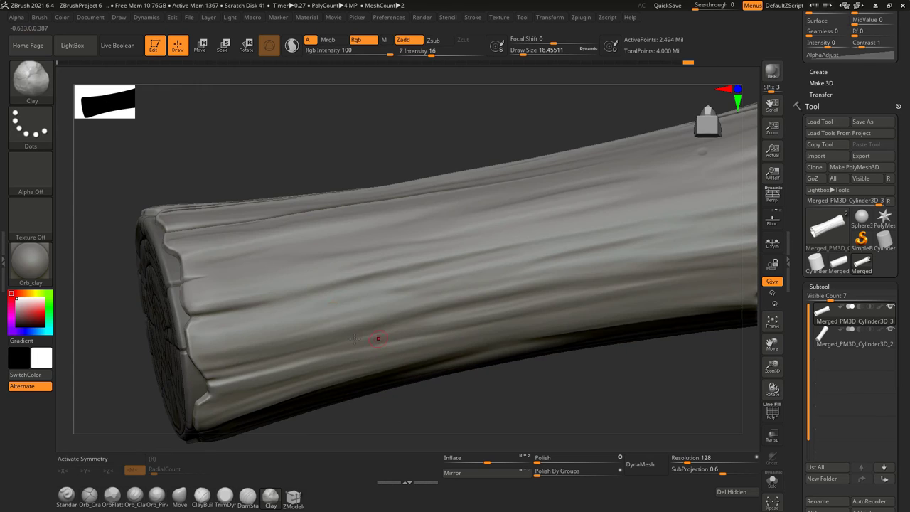
{"action": "mouse_move", "coordinate": [326, 313]}
{"action": "right_mouse_down"}
{"action": "mouse_move", "coordinate": [528, 257]}
{"action": "mouse_move", "coordinate": [591, 205]}
{"action": "mouse_move", "coordinate": [370, 245]}
{"action": "right_mouse_up"}
{"action": "key", "text": "f"}
{"action": "mouse_move", "coordinate": [439, 260]}
{"action": "right_mouse_down", "text": "ctrl"}
{"action": "mouse_move", "coordinate": [336, 168]}
{"action": "mouse_move", "coordinate": [508, 254]}
{"action": "mouse_move", "coordinate": [585, 315]}
{"action": "mouse_move", "coordinate": [589, 284]}
{"action": "mouse_move", "coordinate": [554, 334]}
{"action": "mouse_move", "coordinate": [572, 338]}
{"action": "mouse_move", "coordinate": [578, 315]}
{"action": "right_mouse_up", "text": "ctrl"}
{"action": "key", "text": "f"}
{"action": "key", "text": "f"}
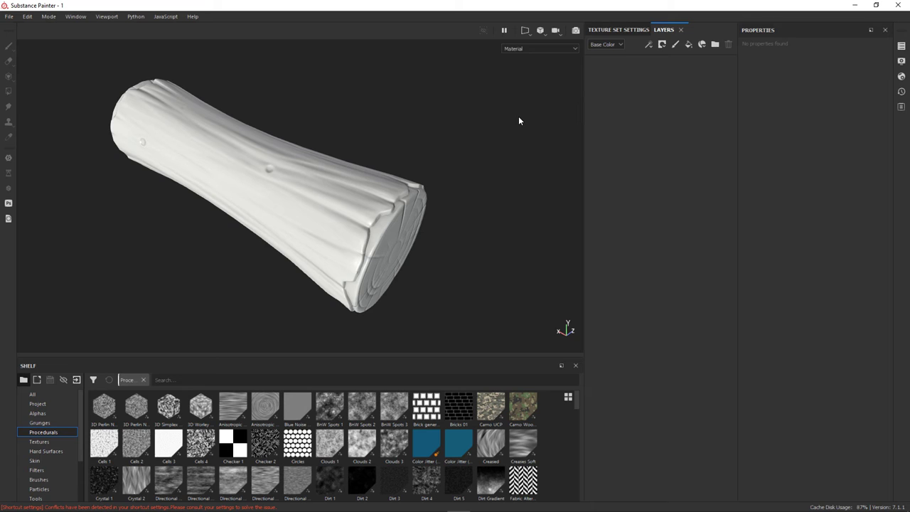
Give Fill layer 1 a brown base colour and 0.9073 roughness for a matte look
{"action": "left_click", "coordinate": [812, 264]}
{"action": "left_click_drag", "start_coordinate": [824, 335], "coordinate": [818, 344]}
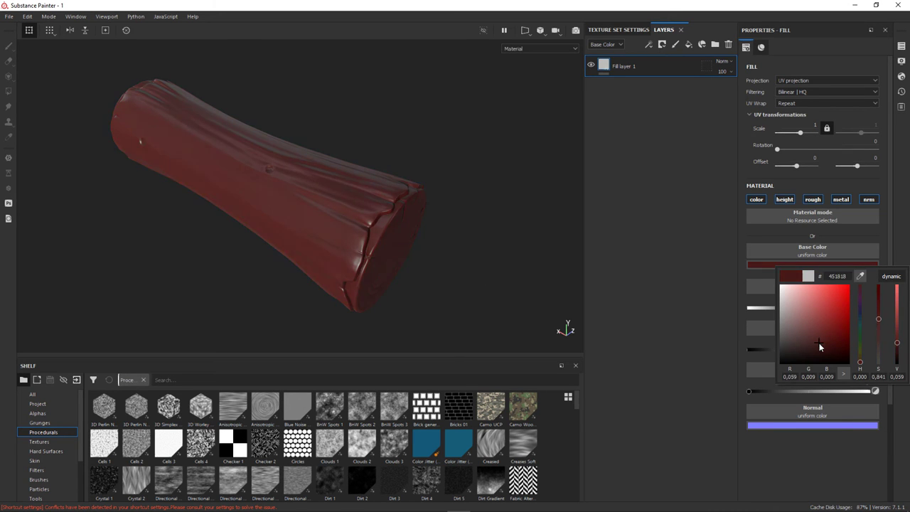
{"action": "left_click", "coordinate": [860, 363]}
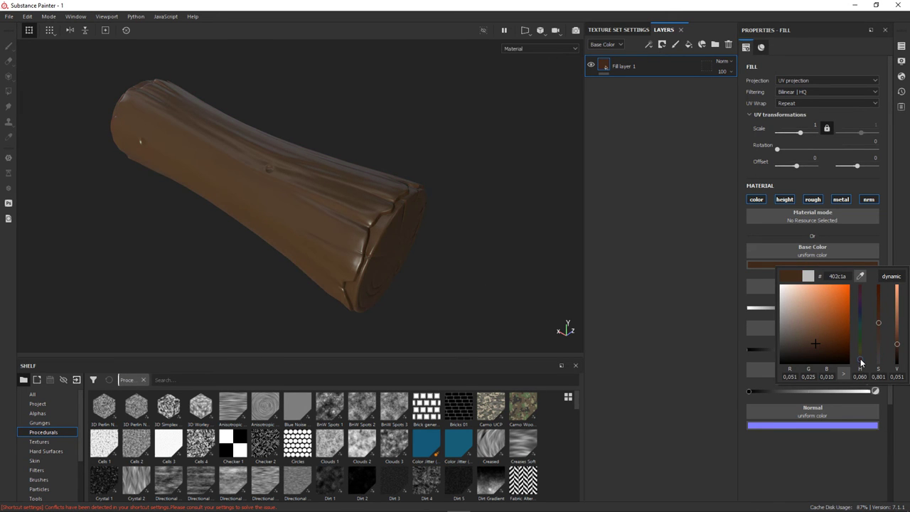
{"action": "key", "text": "Escape"}
{"action": "left_click_drag", "start_coordinate": [808, 349], "coordinate": [860, 349]}
Duplicate the brown fill layer and add a black mask to the copy
{"action": "key", "text": "ctrl+d"}
{"action": "left_click", "coordinate": [812, 264]}
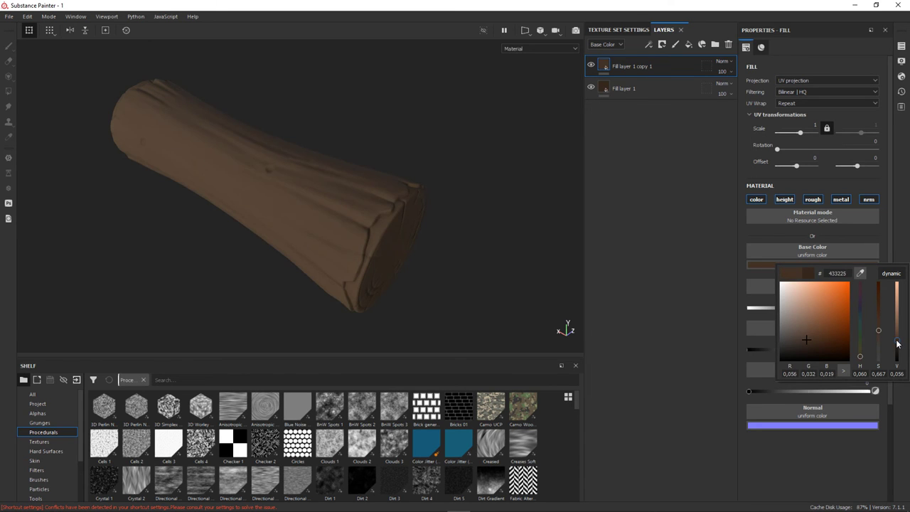
{"action": "left_click", "coordinate": [540, 49]}
{"action": "left_click", "coordinate": [518, 66]}
{"action": "right_click", "coordinate": [664, 66]}
{"action": "left_click", "coordinate": [704, 93]}
Fill the copy's mask with the Curvature map and tighten it with Levels to isolate edges
{"action": "right_click", "coordinate": [662, 67]}
{"action": "left_click", "coordinate": [662, 86]}
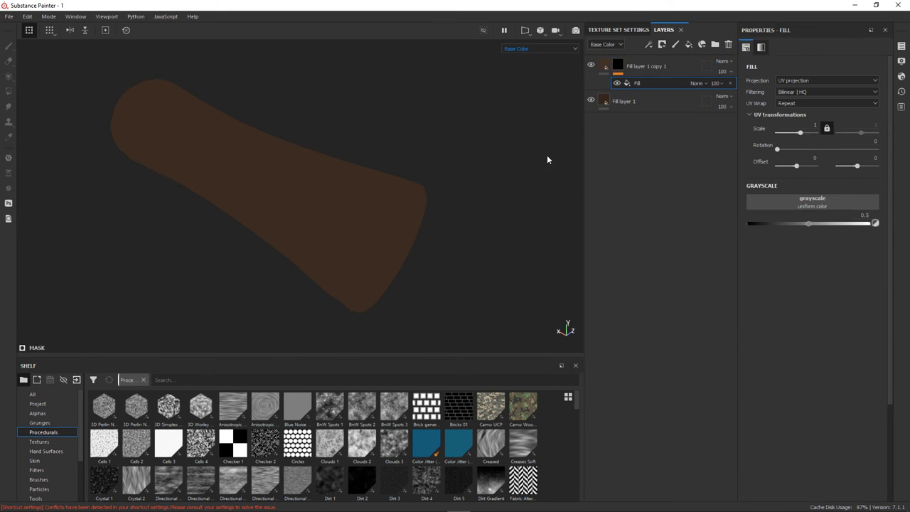
{"action": "left_click", "coordinate": [38, 403]}
{"action": "left_click_drag", "start_coordinate": [168, 406], "coordinate": [812, 204]}
{"action": "left_click", "coordinate": [648, 44]}
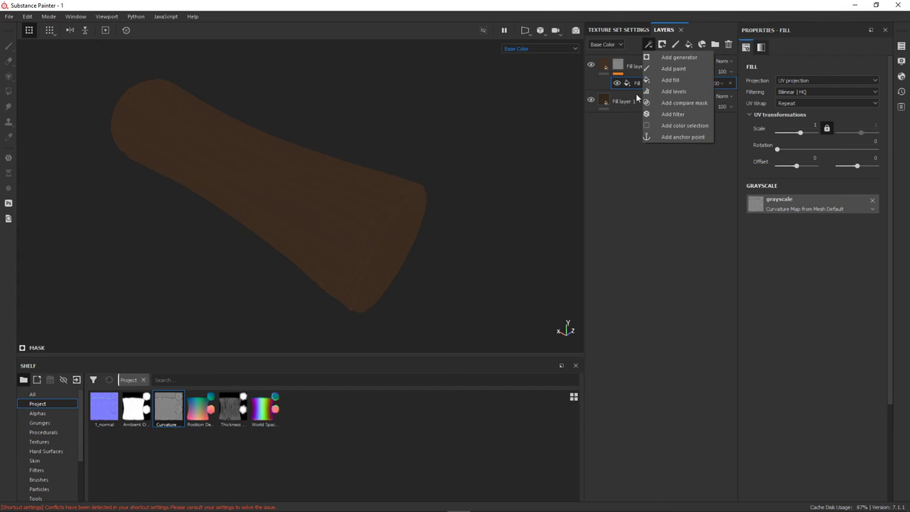
{"action": "left_click", "coordinate": [654, 91]}
{"action": "left_click_drag", "start_coordinate": [882, 69], "coordinate": [851, 82]}
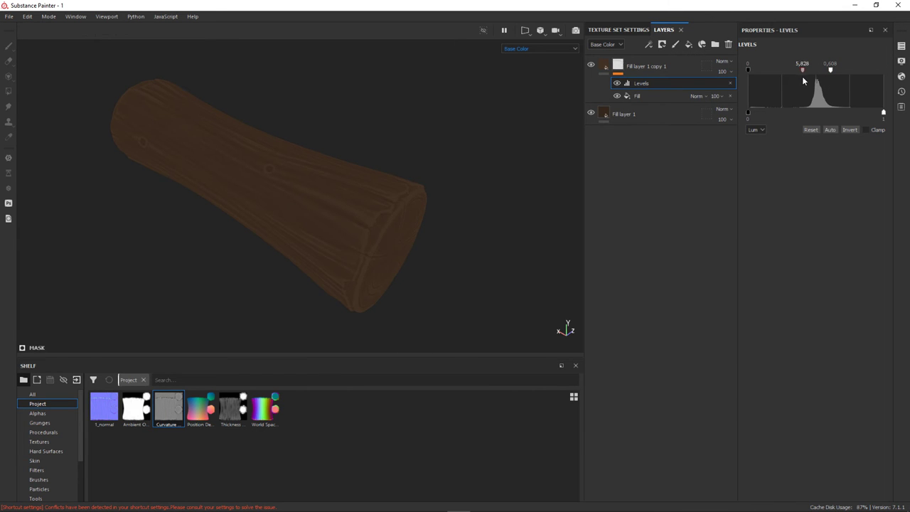
Duplicate the masked layer with a darker brown, then add a new fill layer on top
{"action": "left_click", "coordinate": [532, 49]}
{"action": "left_click", "coordinate": [527, 64]}
{"action": "left_click", "coordinate": [531, 48]}
{"action": "left_click", "coordinate": [520, 75]}
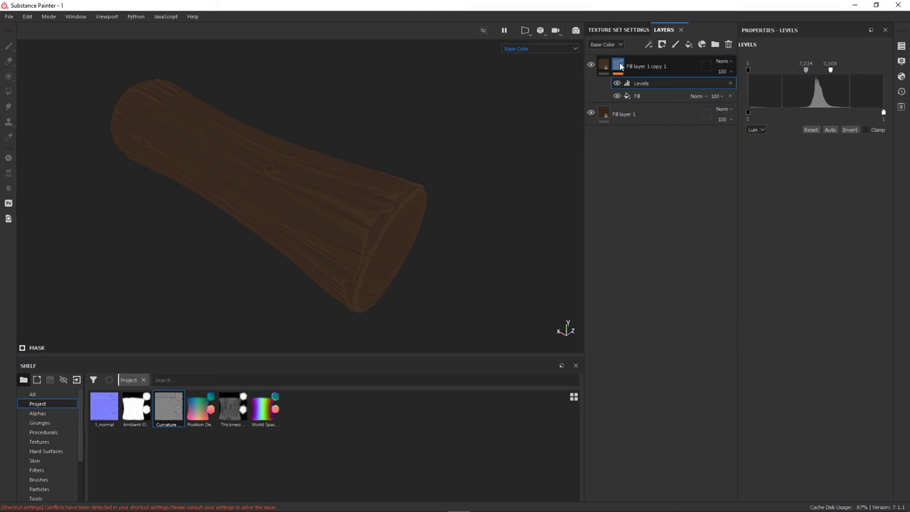
{"action": "key", "text": "ctrl+d"}
{"action": "left_click", "coordinate": [812, 265]}
{"action": "left_click_drag", "start_coordinate": [899, 345], "coordinate": [899, 351]}
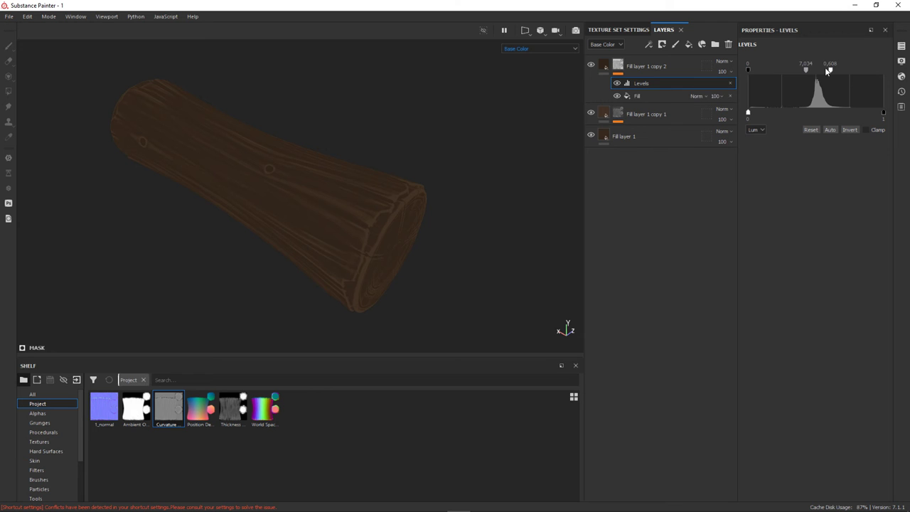
{"action": "key", "text": "m"}
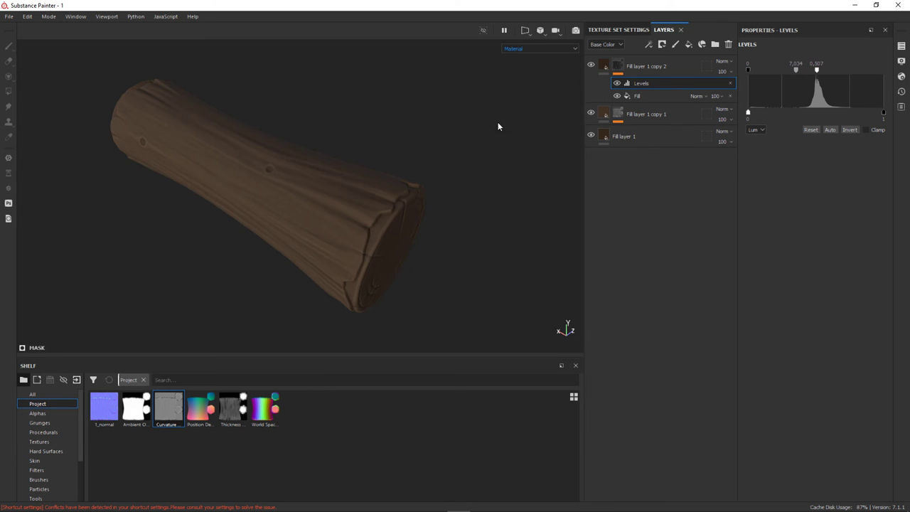
{"action": "mouse_move", "coordinate": [455, 270]}
{"action": "left_mouse_down", "text": "alt"}
{"action": "mouse_move", "coordinate": [465, 256]}
{"action": "mouse_move", "coordinate": [450, 256]}
{"action": "left_mouse_up", "text": "alt"}
{"action": "left_click", "coordinate": [688, 44]}
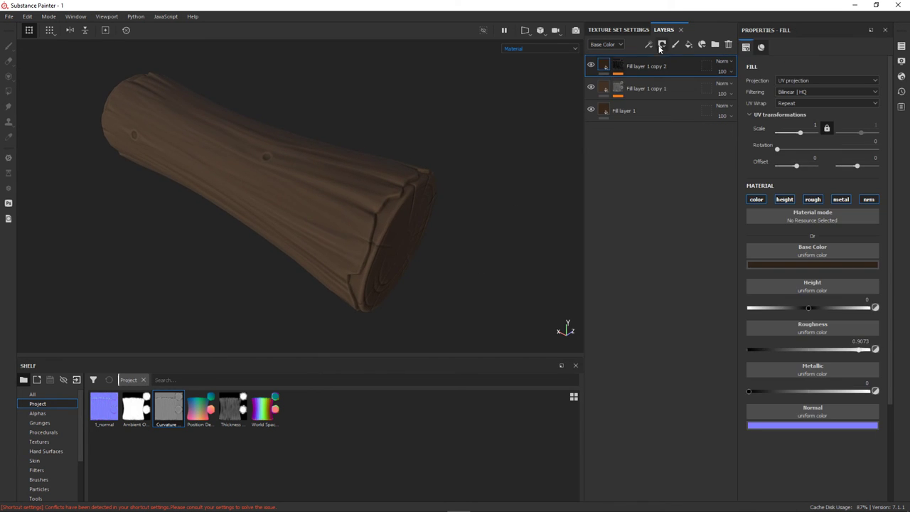
Give Fill layer 2 a black mask filled with Directional Noise 2 in its grayscale
{"action": "right_click", "coordinate": [653, 66]}
{"action": "left_click", "coordinate": [679, 82]}
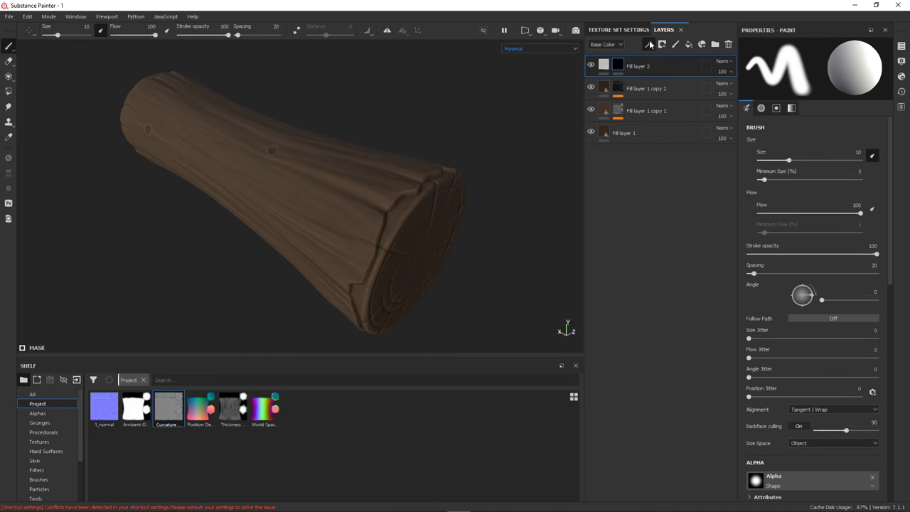
{"action": "left_click", "coordinate": [648, 44]}
{"action": "left_click", "coordinate": [665, 67]}
{"action": "left_click", "coordinate": [46, 431]}
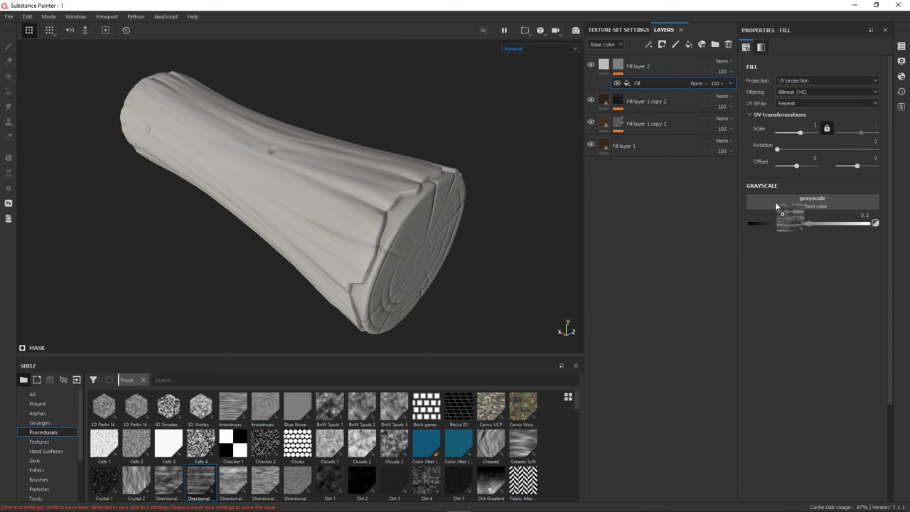
{"action": "left_click_drag", "start_coordinate": [776, 206], "coordinate": [778, 204]}
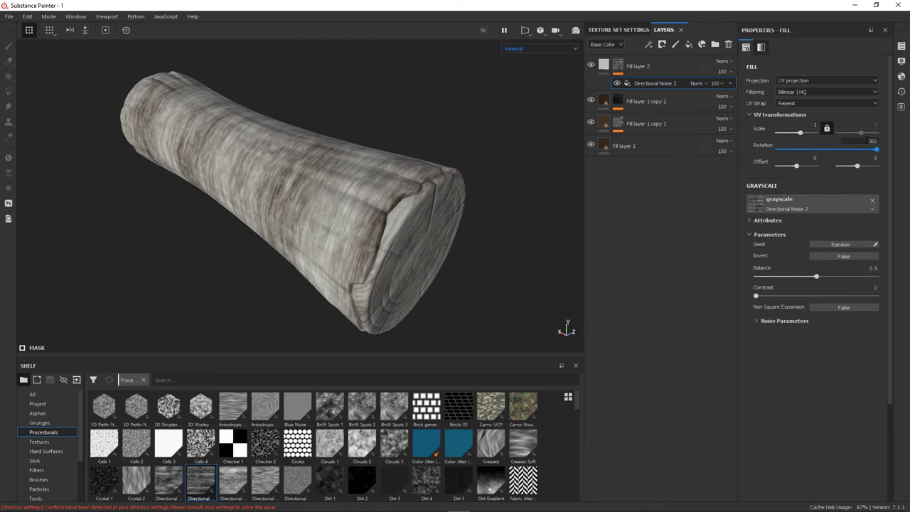
Adjust base colour and roughness of Fill layer 2 and Fill layer 1 copy 1 toward dark brown
{"action": "left_click", "coordinate": [638, 66]}
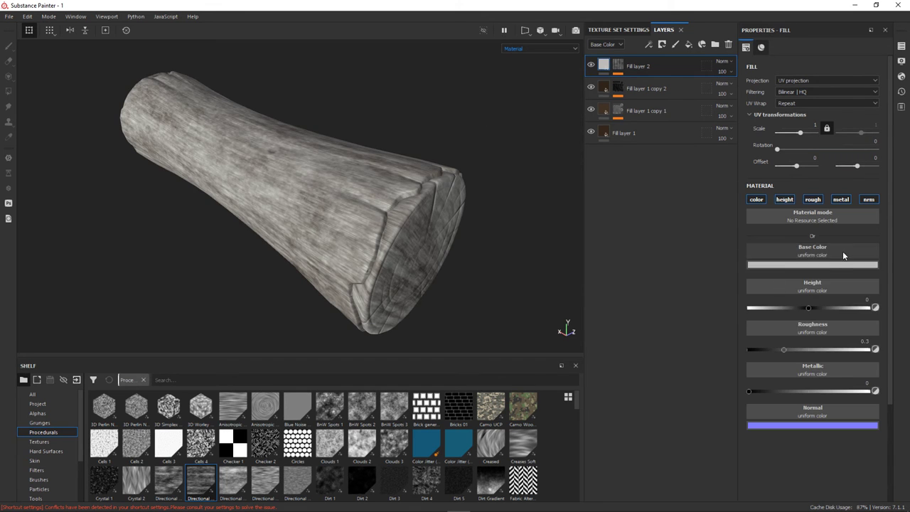
{"action": "left_click", "coordinate": [812, 264]}
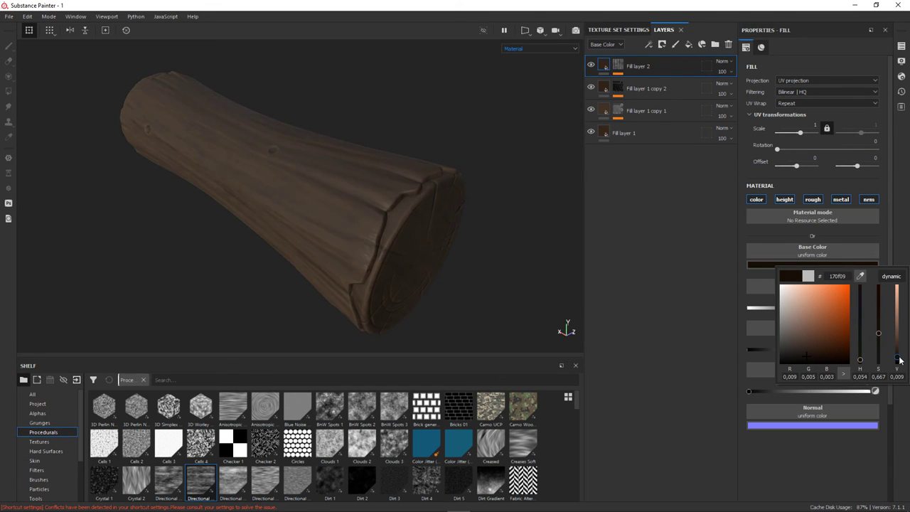
{"action": "mouse_move", "coordinate": [538, 264]}
{"action": "left_mouse_down", "text": "alt"}
{"action": "mouse_move", "coordinate": [475, 244]}
{"action": "mouse_move", "coordinate": [534, 243]}
{"action": "mouse_move", "coordinate": [482, 263]}
{"action": "left_mouse_up", "text": "alt"}
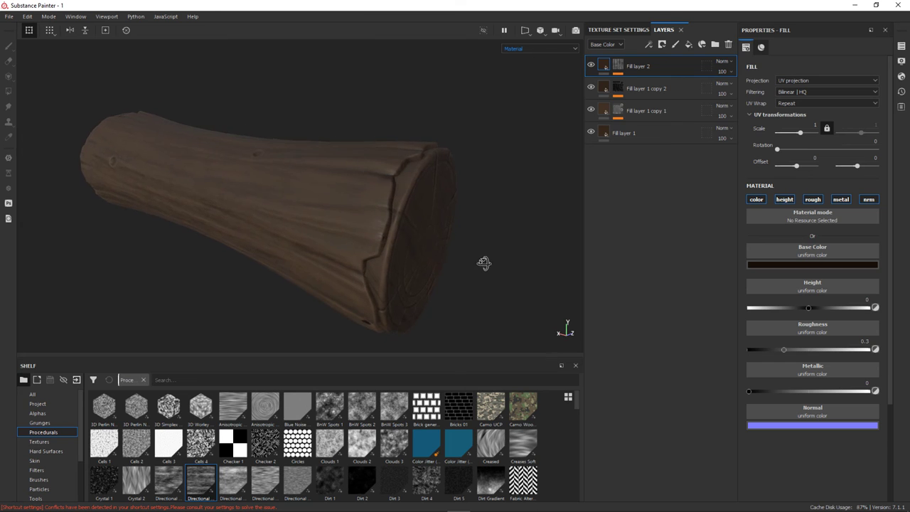
{"action": "left_click", "coordinate": [595, 112]}
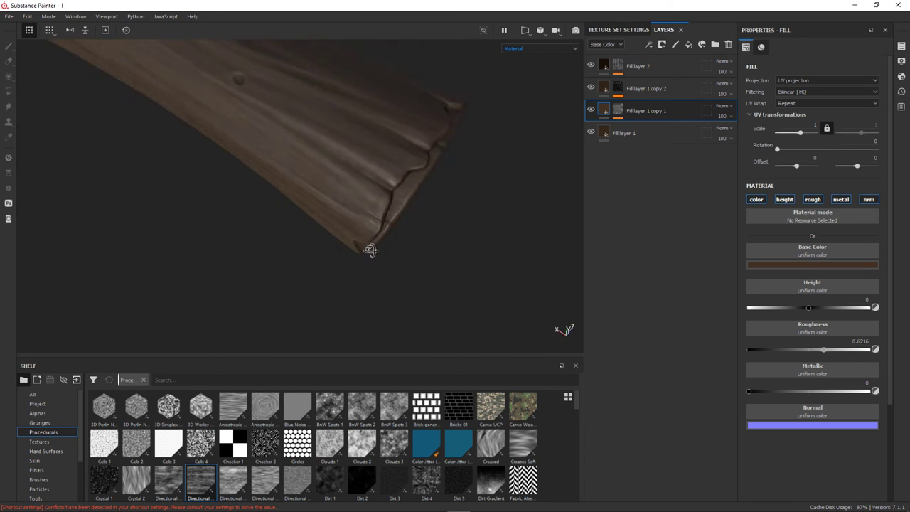
{"action": "left_click_drag", "start_coordinate": [455, 164], "coordinate": [519, 125], "text": "alt"}
{"action": "left_click", "coordinate": [637, 67]}
{"action": "left_click_drag", "start_coordinate": [469, 213], "coordinate": [416, 199], "text": "alt"}
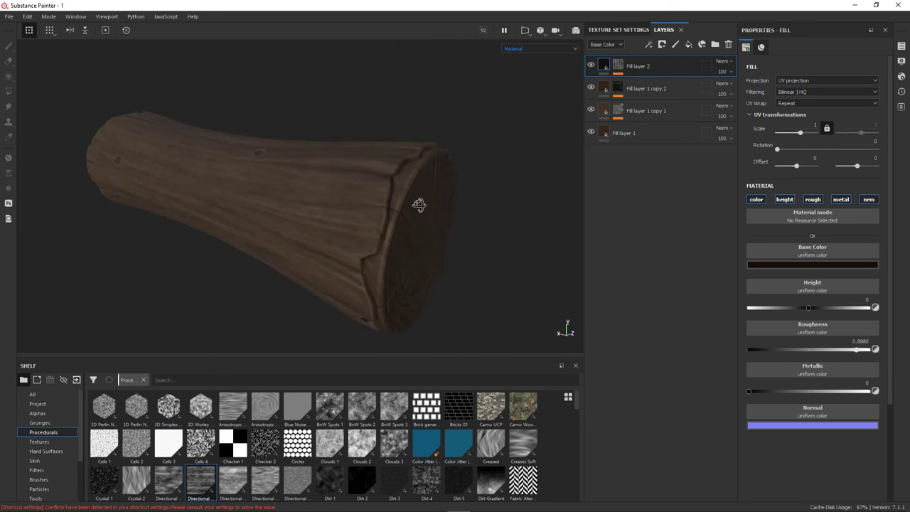
{"action": "left_click", "coordinate": [604, 110]}
{"action": "left_click", "coordinate": [811, 264]}
{"action": "left_click_drag", "start_coordinate": [897, 323], "coordinate": [899, 340]}
{"action": "right_click_drag", "start_coordinate": [445, 274], "coordinate": [511, 247], "text": "alt"}
{"action": "left_click_drag", "start_coordinate": [512, 248], "coordinate": [497, 213], "text": "alt"}
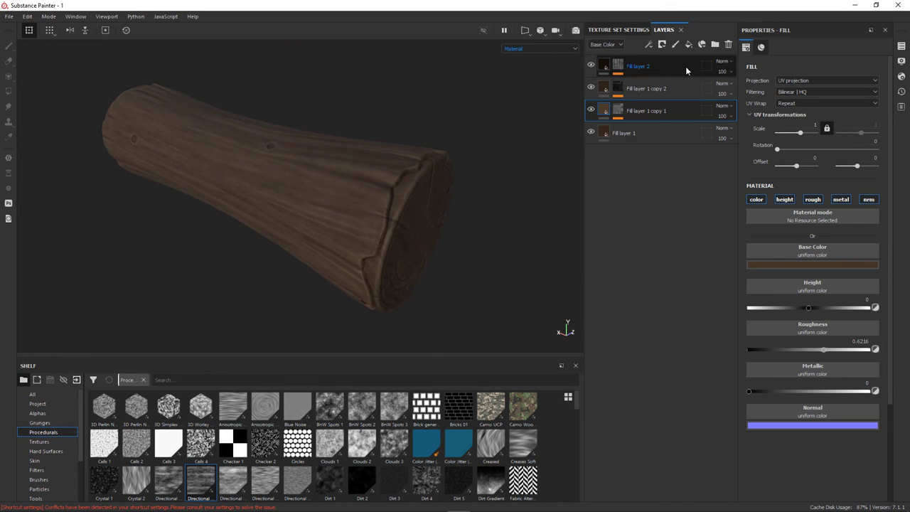
Select all four fill layers and group them into Folder 1
{"action": "left_click", "coordinate": [685, 66], "text": "shift"}
{"action": "left_click", "coordinate": [715, 44]}
{"action": "right_click", "coordinate": [672, 67]}
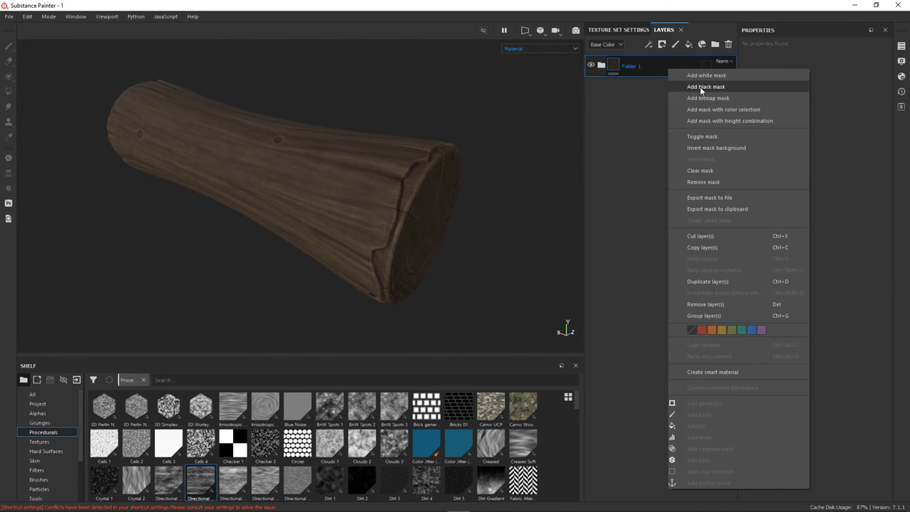
Black-mask Folder 1, then add Folder 2 holding a warm brown, rougher fill layer for the wood core
{"action": "left_click", "coordinate": [703, 87]}
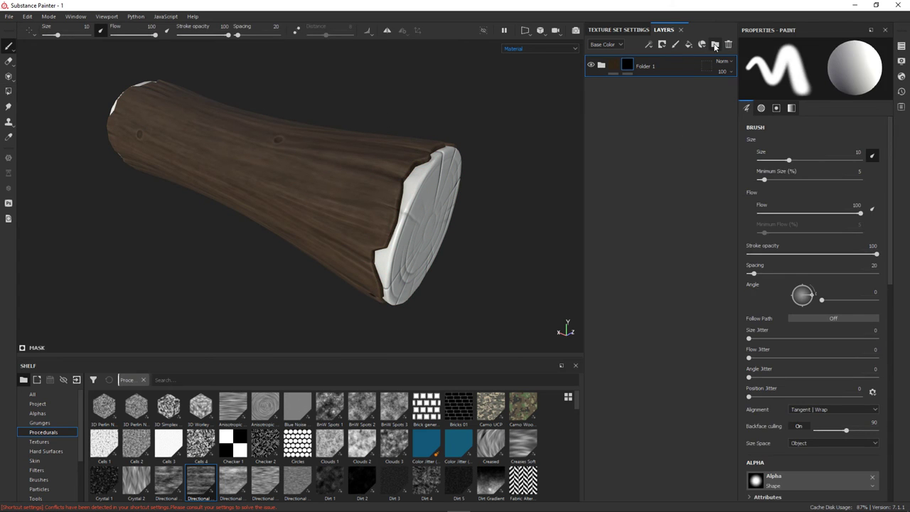
{"action": "left_click", "coordinate": [715, 44]}
{"action": "left_click", "coordinate": [688, 44]}
{"action": "left_click_drag", "start_coordinate": [658, 84], "coordinate": [643, 65]}
{"action": "left_click", "coordinate": [816, 267]}
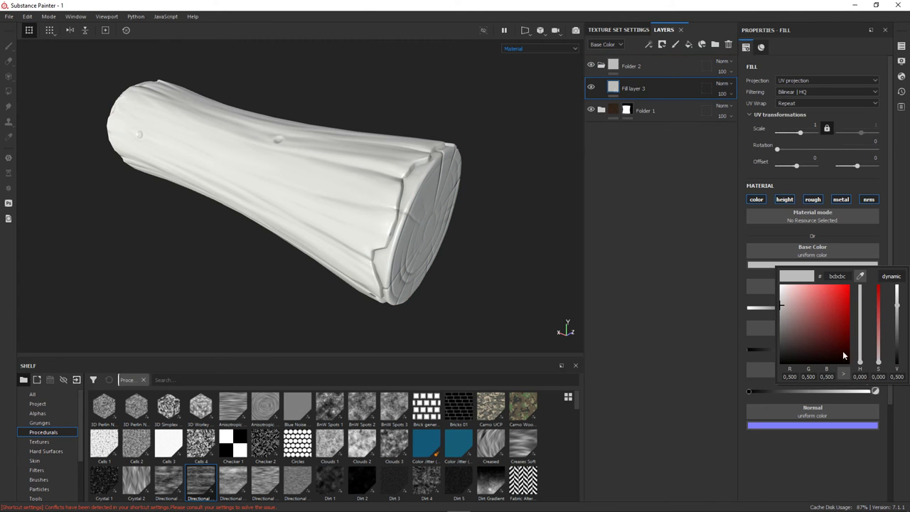
{"action": "left_click_drag", "start_coordinate": [859, 367], "coordinate": [859, 359]}
{"action": "left_click", "coordinate": [820, 345]}
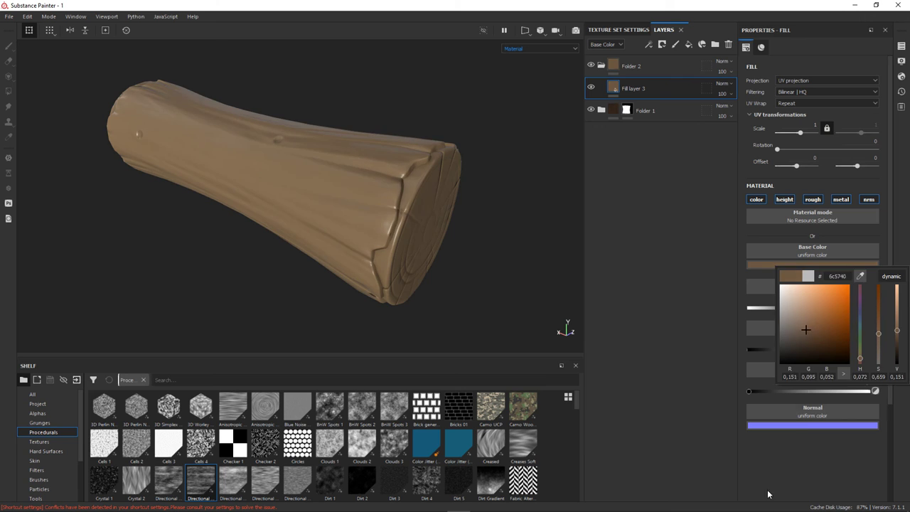
{"action": "left_click", "coordinate": [857, 349]}
Reorder the folders so Folder 2 sits below Folder 1, select Fill layer 3 copy 1, and view base colour only
{"action": "right_click", "coordinate": [632, 90]}
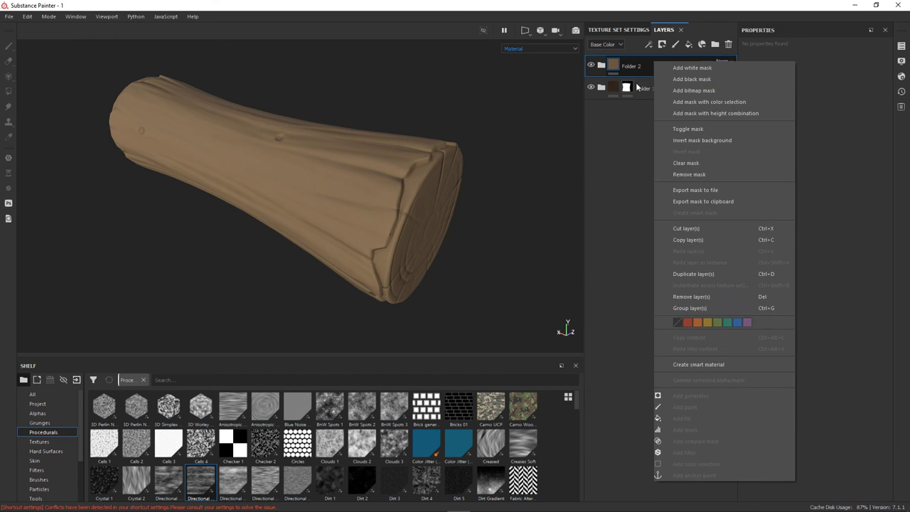
{"action": "left_click_drag", "start_coordinate": [639, 88], "coordinate": [662, 147]}
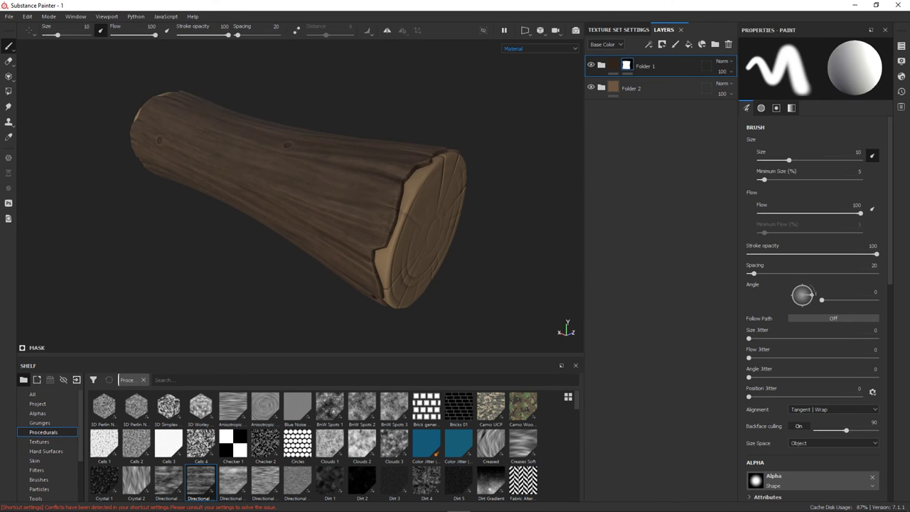
{"action": "left_click", "coordinate": [601, 87]}
{"action": "left_click", "coordinate": [658, 111]}
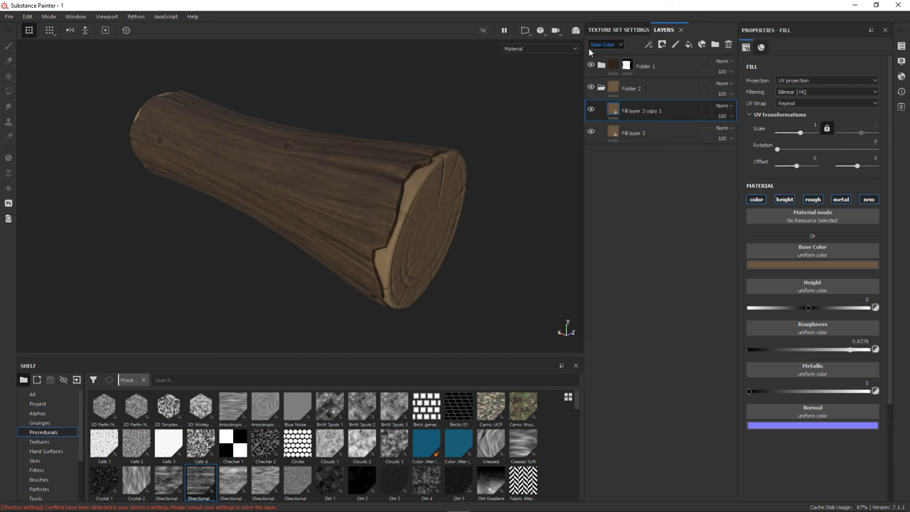
{"action": "left_click", "coordinate": [541, 49]}
{"action": "left_click", "coordinate": [524, 78]}
Black-mask Fill layer 3 copy 1 with a Curvature-map fill to darken the end-cap rings
{"action": "left_click", "coordinate": [831, 264]}
{"action": "right_click", "coordinate": [661, 110]}
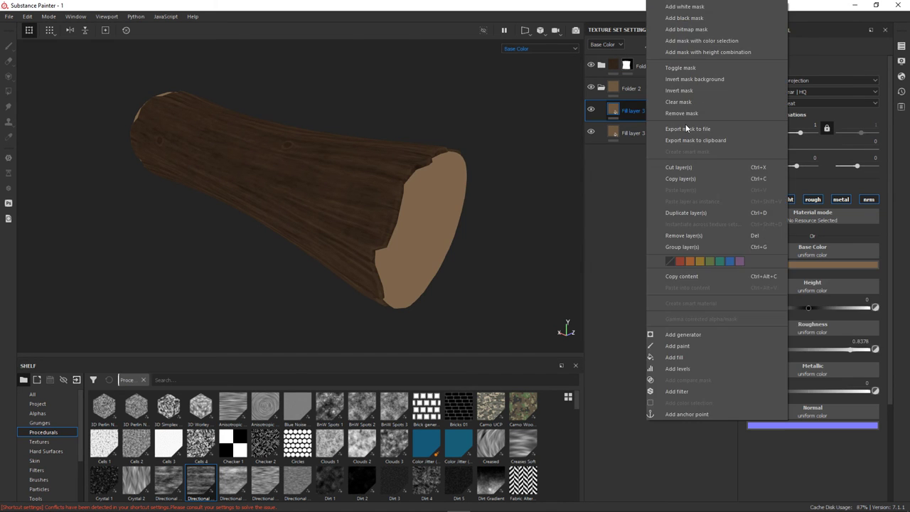
{"action": "left_click", "coordinate": [685, 124]}
{"action": "left_click", "coordinate": [671, 69]}
{"action": "scroll", "coordinate": [287, 445], "scroll_direction": "down", "scroll_amount": 5}
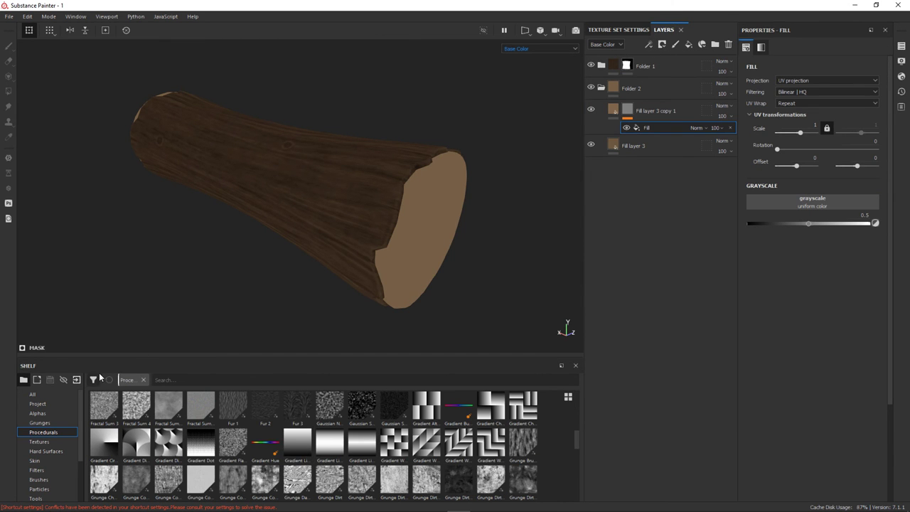
{"action": "left_click", "coordinate": [36, 403]}
{"action": "left_click_drag", "start_coordinate": [168, 407], "coordinate": [588, 283]}
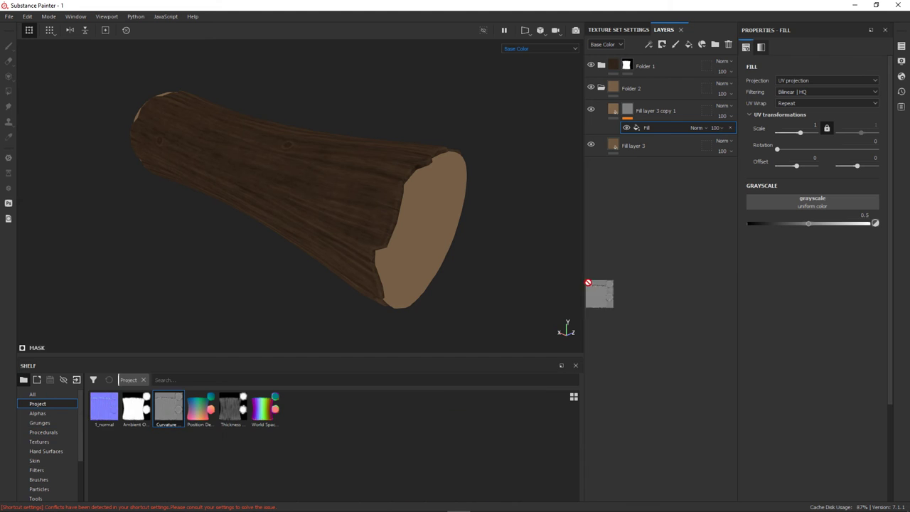
{"action": "left_click", "coordinate": [648, 45]}
{"action": "left_click", "coordinate": [664, 91]}
{"action": "key", "text": "Delete"}
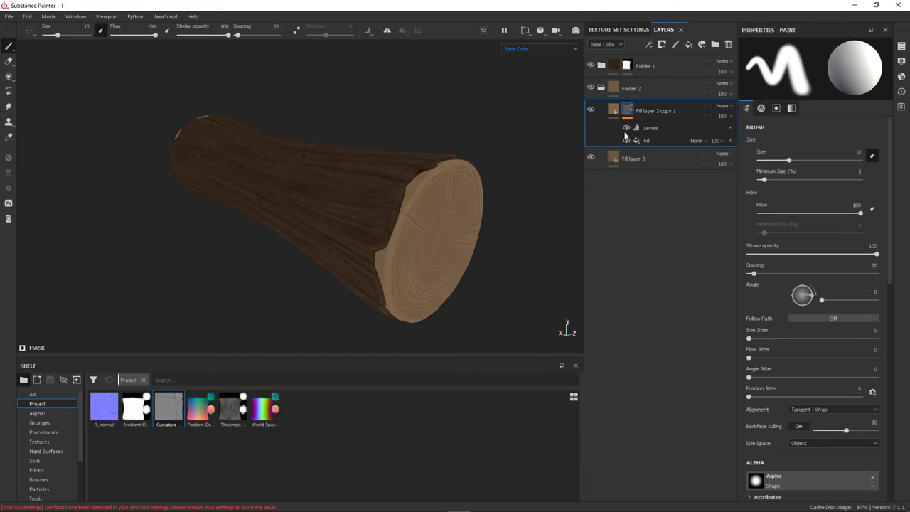
{"action": "left_click", "coordinate": [783, 265]}
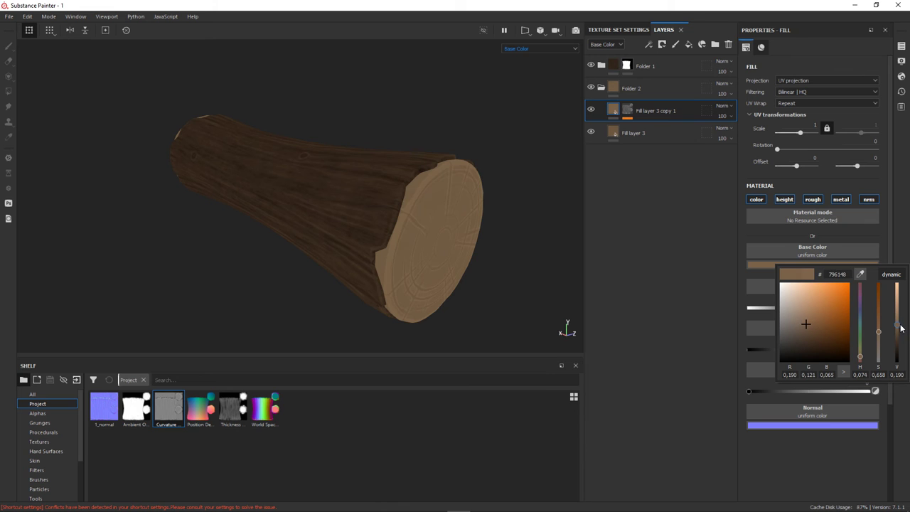
{"action": "left_click", "coordinate": [646, 113]}
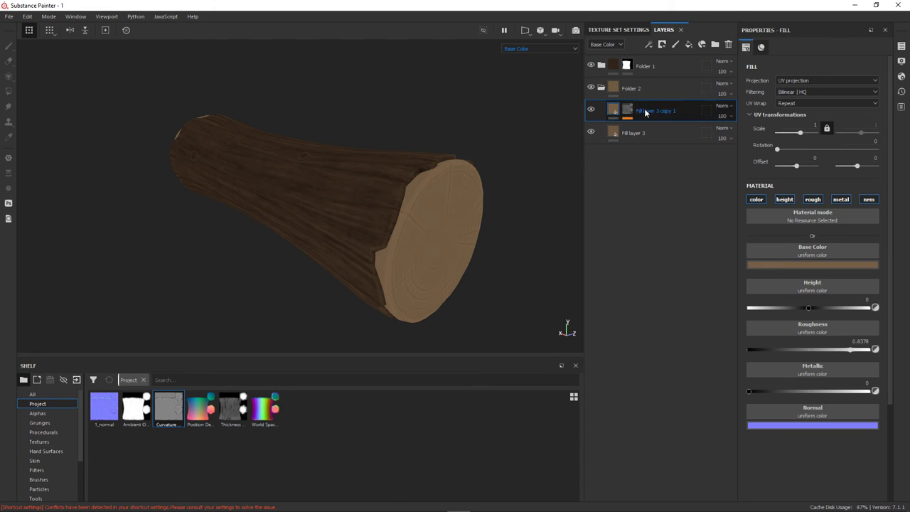
{"action": "key", "text": "m"}
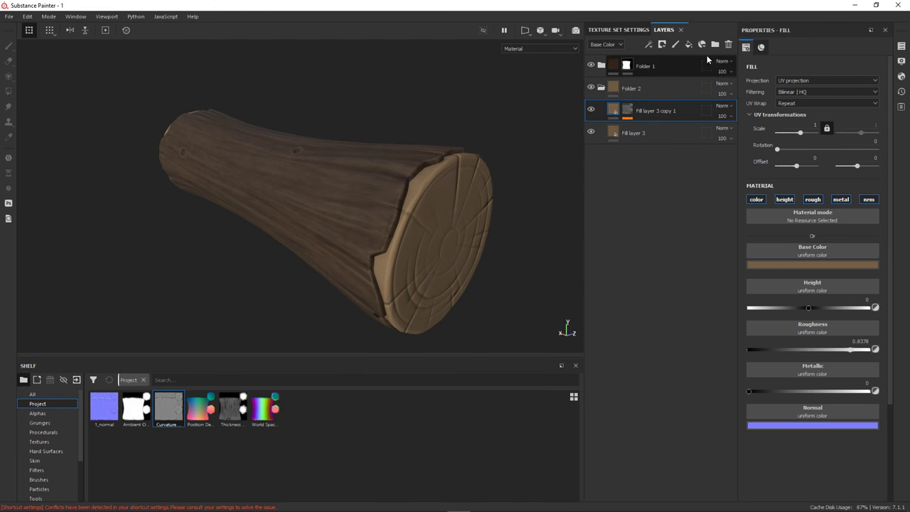
Add Fill layer 4 with a black mask
{"action": "left_click", "coordinate": [687, 44]}
{"action": "right_click", "coordinate": [661, 109]}
{"action": "left_click", "coordinate": [692, 20]}
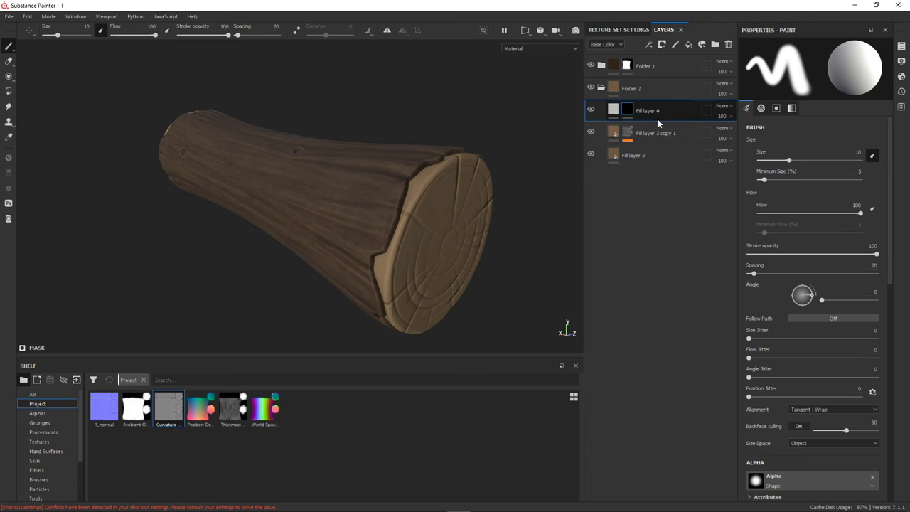
Fill Fill layer 4's mask with the Grunge Dirt Scratched texture
{"action": "right_click", "coordinate": [627, 108]}
{"action": "left_click", "coordinate": [661, 124]}
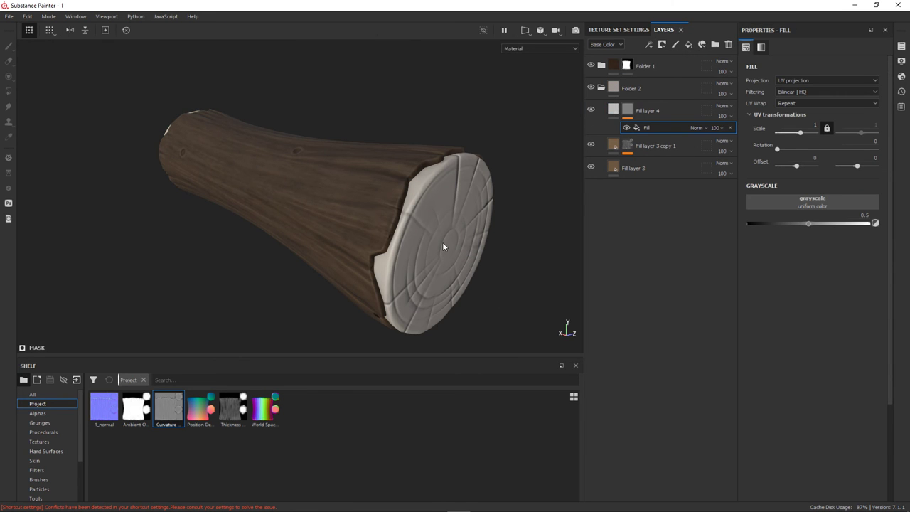
{"action": "left_click", "coordinate": [44, 432]}
{"action": "scroll", "coordinate": [320, 440], "scroll_direction": "down", "scroll_amount": 5}
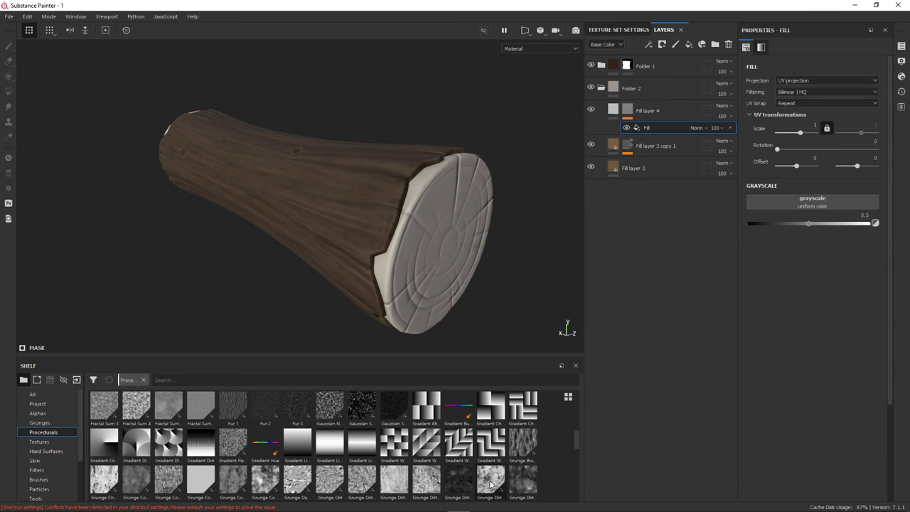
{"action": "left_click_drag", "start_coordinate": [490, 479], "coordinate": [812, 202]}
Set Fill layer 4's base colour to a dark brown and review the grunge effect
{"action": "left_click", "coordinate": [647, 111]}
{"action": "left_click", "coordinate": [812, 264]}
{"action": "left_click", "coordinate": [803, 320]}
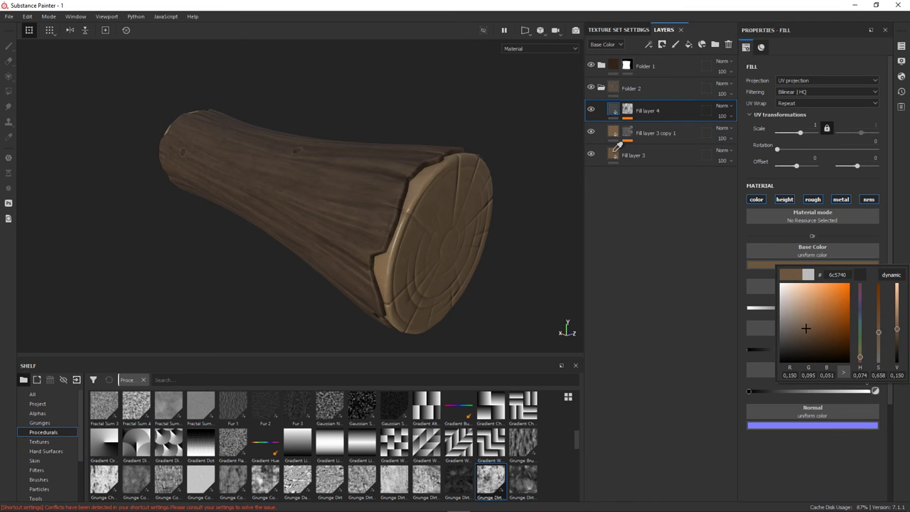
{"action": "left_click", "coordinate": [812, 264]}
{"action": "left_click", "coordinate": [806, 334]}
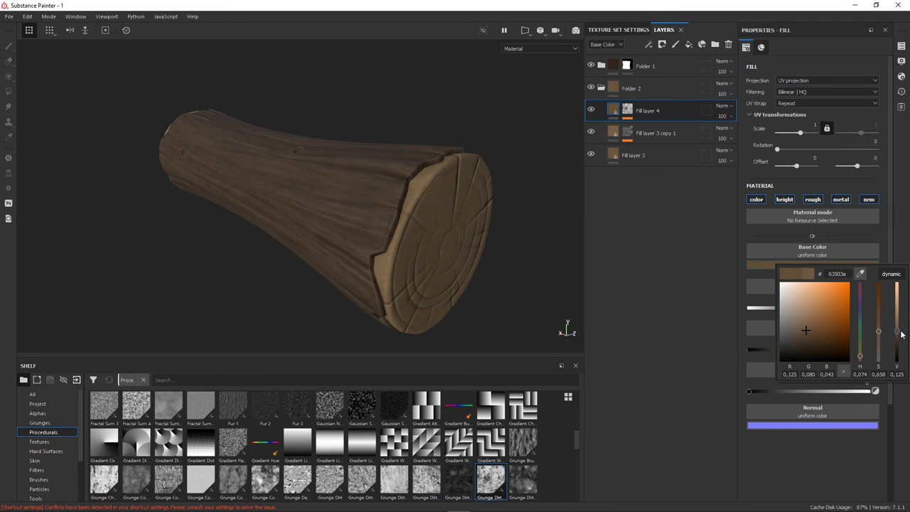
{"action": "left_click", "coordinate": [661, 128]}
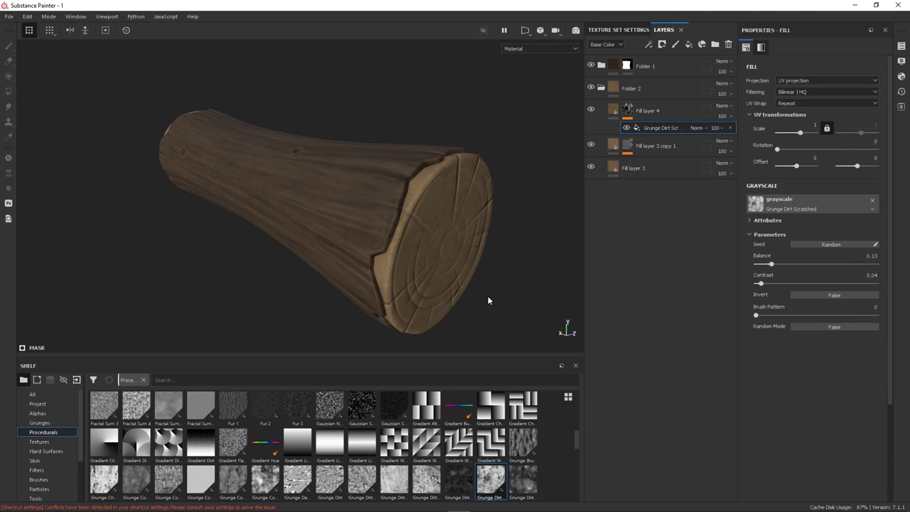
Add Fill layer 5 above Fill layer 4 with a black mask
{"action": "left_click", "coordinate": [650, 113]}
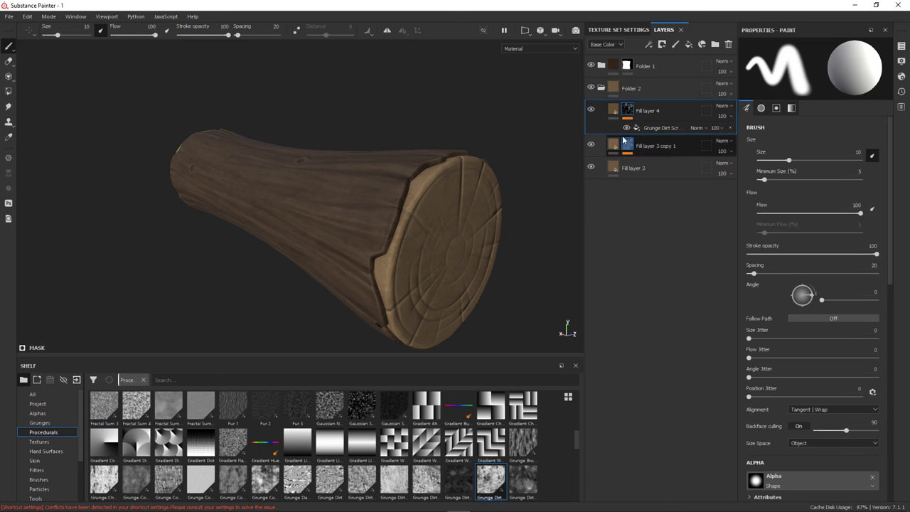
{"action": "left_click", "coordinate": [662, 44]}
{"action": "right_click", "coordinate": [661, 110]}
{"action": "left_click", "coordinate": [710, 41]}
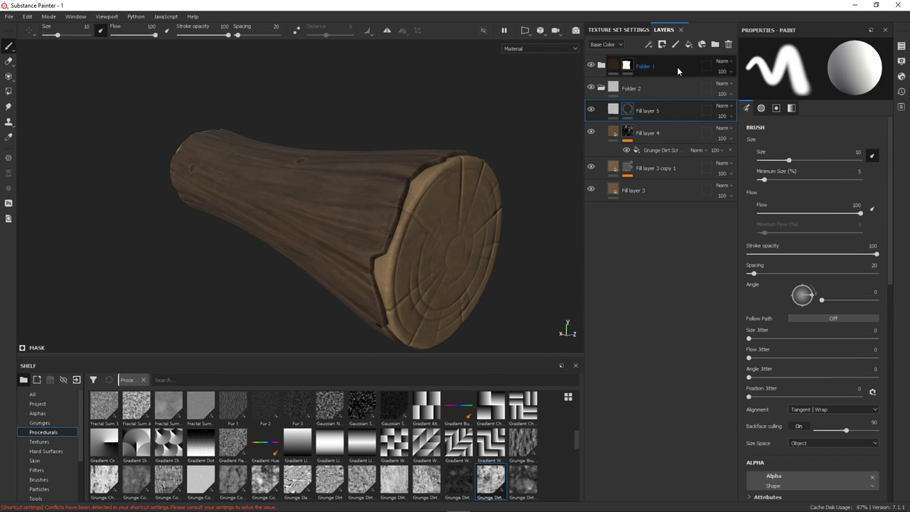
Drive Fill layer 5's mask with the Thickness map, tightened by a Levels adjustment
{"action": "left_click", "coordinate": [627, 108]}
{"action": "right_click", "coordinate": [627, 109]}
{"action": "left_click", "coordinate": [653, 78]}
{"action": "left_click", "coordinate": [38, 403]}
{"action": "mouse_move", "coordinate": [231, 409]}
{"action": "left_mouse_down"}
{"action": "mouse_move", "coordinate": [285, 329]}
{"action": "mouse_move", "coordinate": [812, 202]}
{"action": "left_mouse_up"}
{"action": "left_click", "coordinate": [648, 44]}
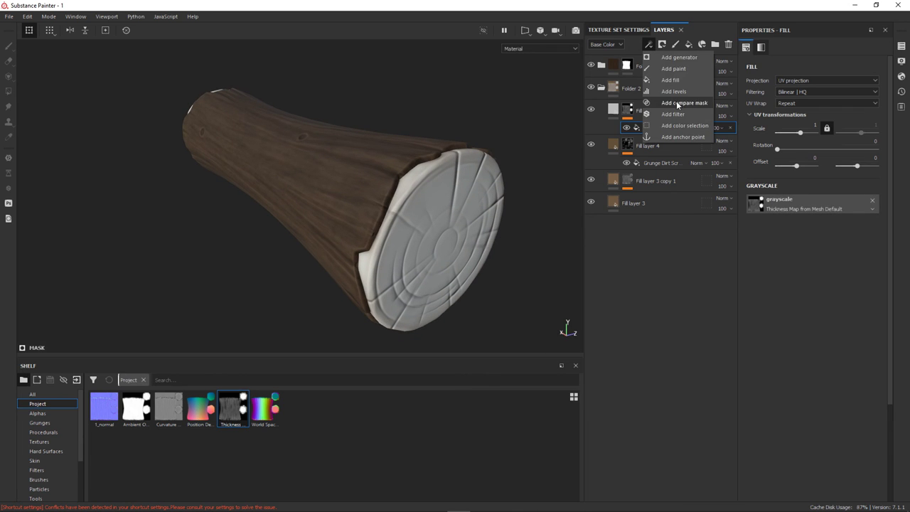
{"action": "left_click", "coordinate": [675, 100]}
{"action": "mouse_move", "coordinate": [882, 72]}
{"action": "left_mouse_down"}
{"action": "mouse_move", "coordinate": [802, 73]}
{"action": "mouse_move", "coordinate": [896, 80]}
{"action": "left_mouse_up"}
{"action": "left_click_drag", "start_coordinate": [842, 71], "coordinate": [853, 71]}
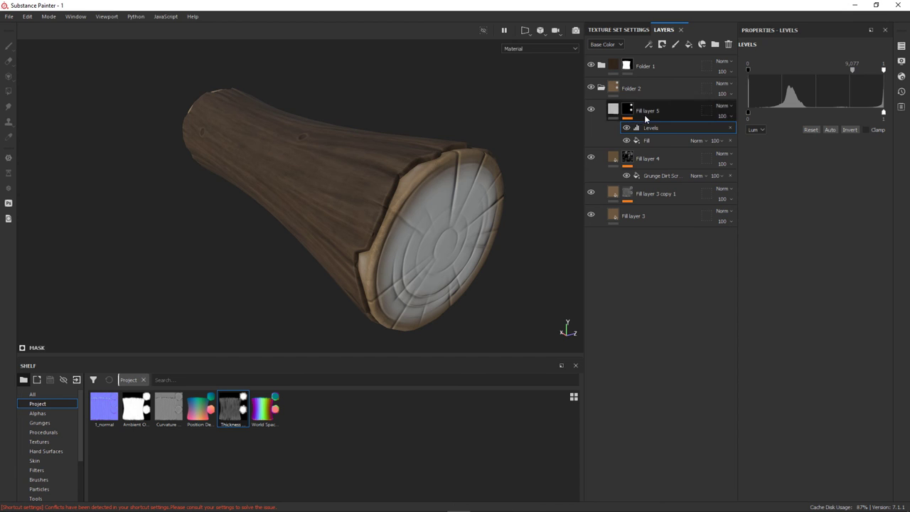
{"action": "left_click_drag", "start_coordinate": [497, 242], "coordinate": [552, 203], "text": "alt"}
Darken Fill layer 5's brown base colour
{"action": "left_click", "coordinate": [617, 108]}
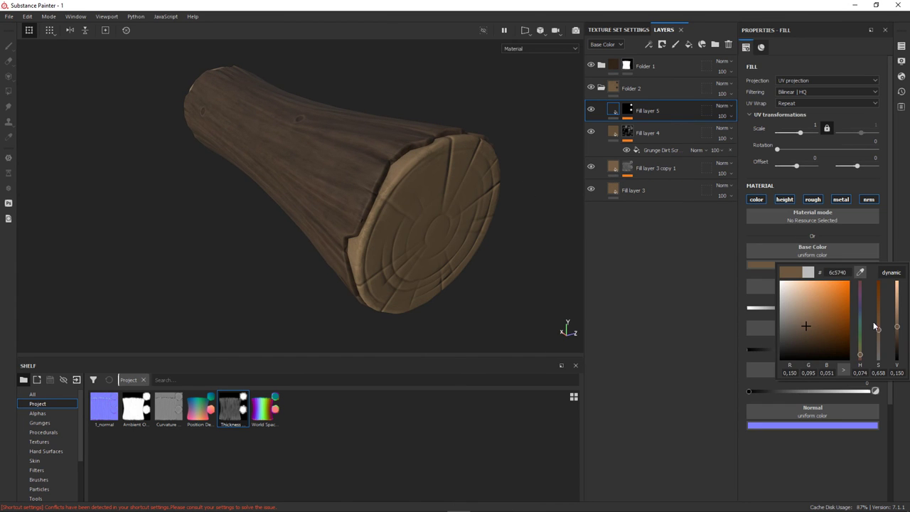
{"action": "left_click_drag", "start_coordinate": [879, 333], "coordinate": [878, 325]}
{"action": "left_click", "coordinate": [897, 335]}
Add a new black-masked fill layer with a Dirt generator in its mask
{"action": "left_click", "coordinate": [684, 114]}
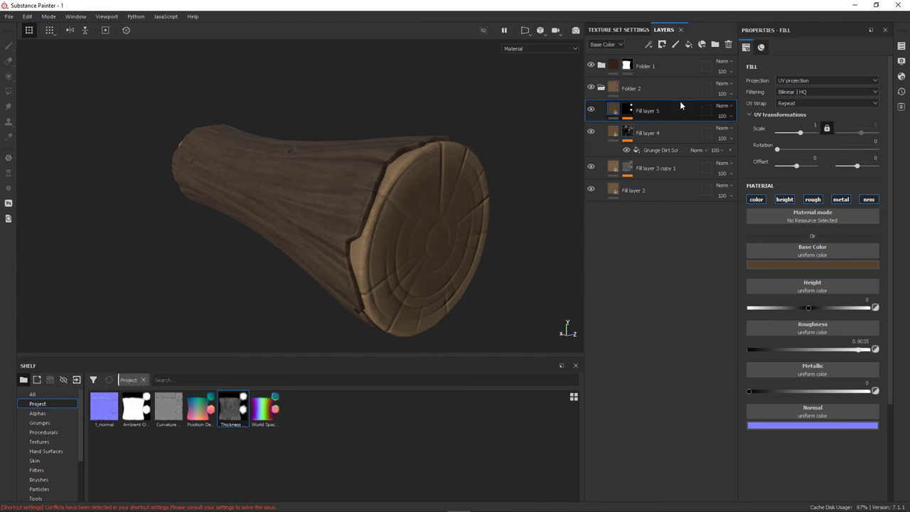
{"action": "right_click", "coordinate": [684, 114]}
{"action": "left_click", "coordinate": [739, 44]}
{"action": "left_click", "coordinate": [648, 44]}
{"action": "left_click", "coordinate": [815, 64]}
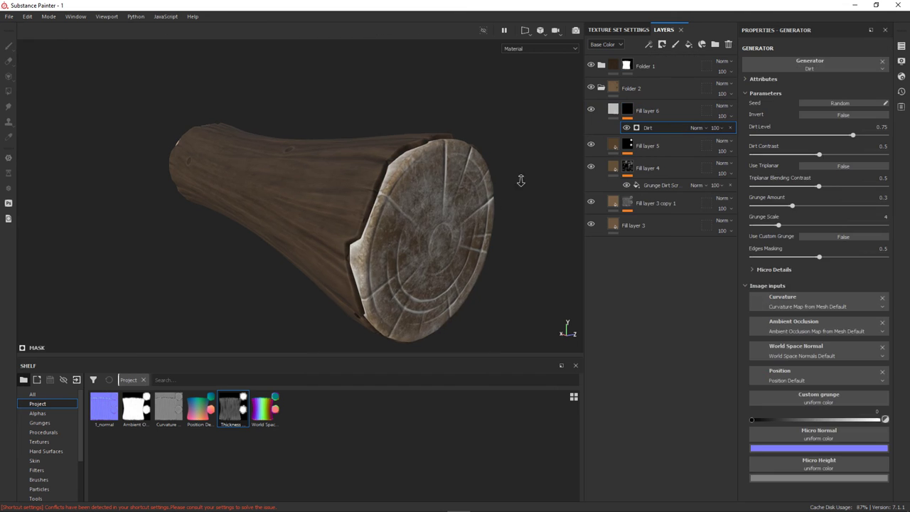
Sample and darken Fill layer 6's colour to deep brown, and reduce the Dirt generator's level and coverage
{"action": "left_click", "coordinate": [613, 110]}
{"action": "left_click", "coordinate": [812, 263]}
{"action": "left_click", "coordinate": [614, 206]}
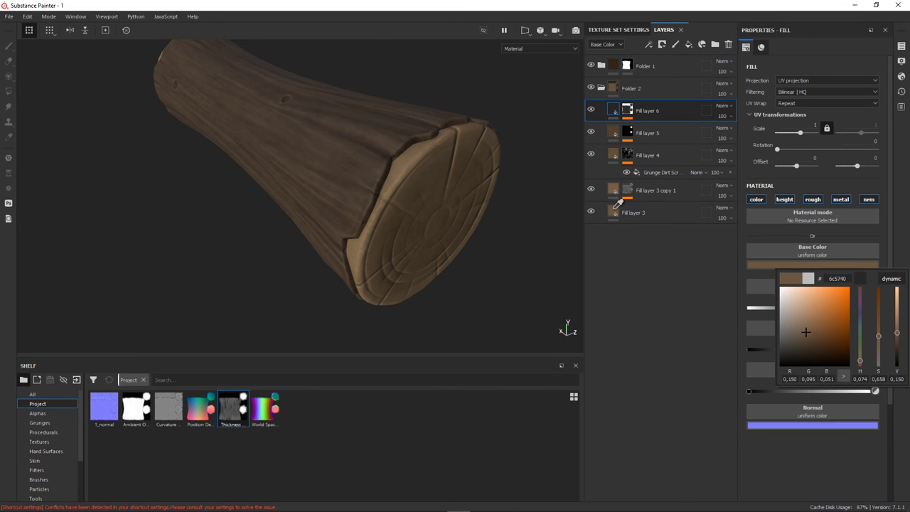
{"action": "left_click_drag", "start_coordinate": [805, 338], "coordinate": [808, 341]}
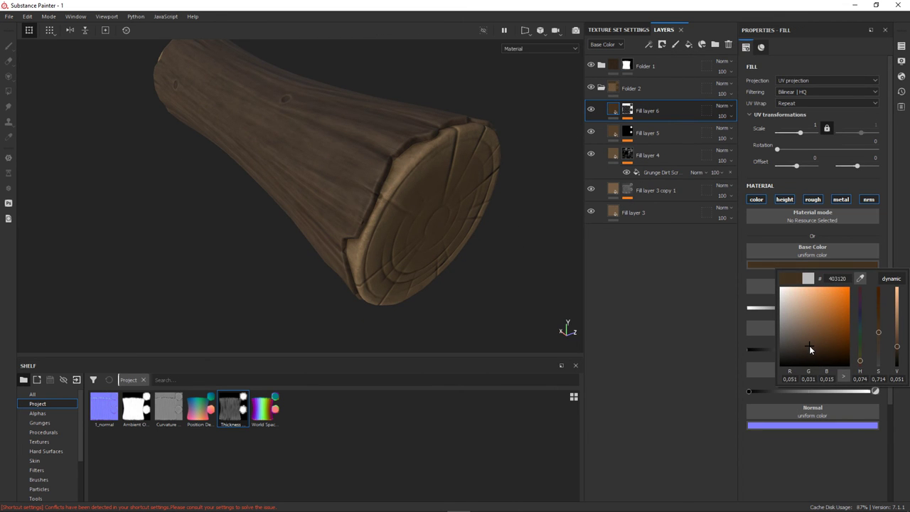
{"action": "left_click_drag", "start_coordinate": [819, 135], "coordinate": [824, 135]}
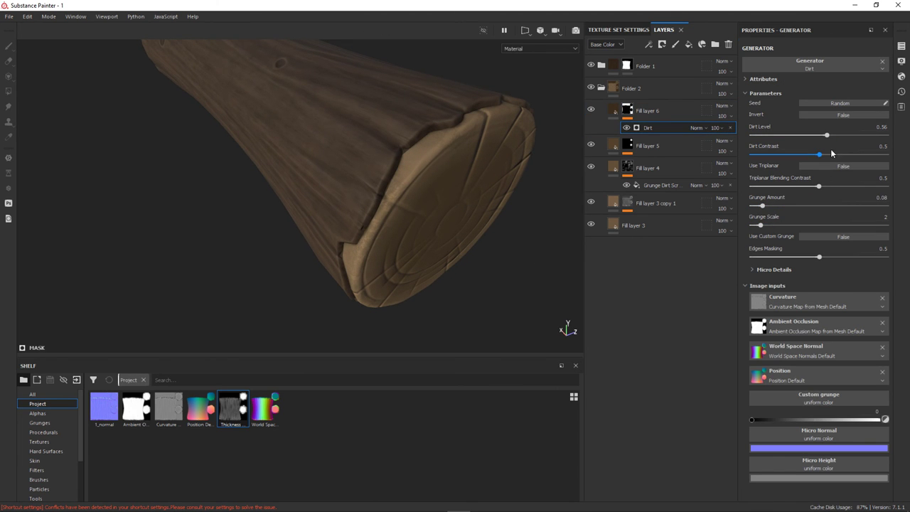
{"action": "left_click_drag", "start_coordinate": [868, 146], "coordinate": [838, 154]}
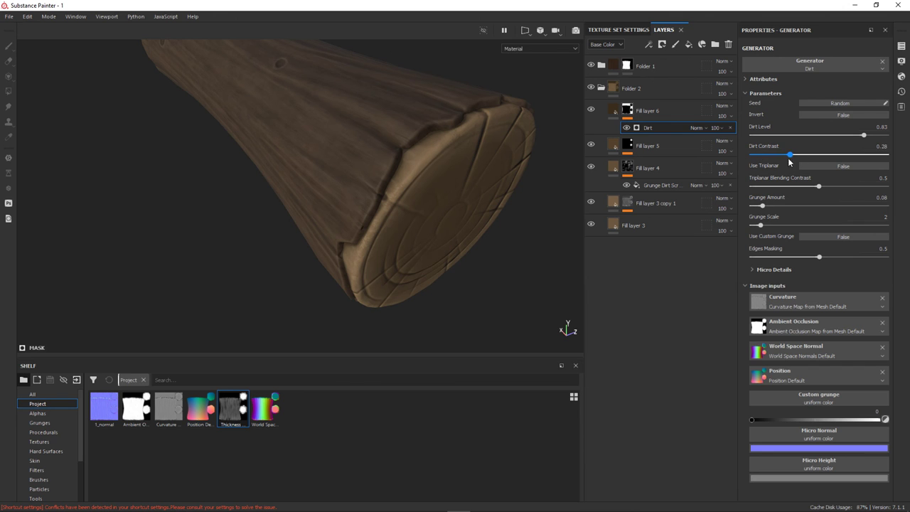
{"action": "left_click_drag", "start_coordinate": [442, 282], "coordinate": [400, 211], "text": "alt"}
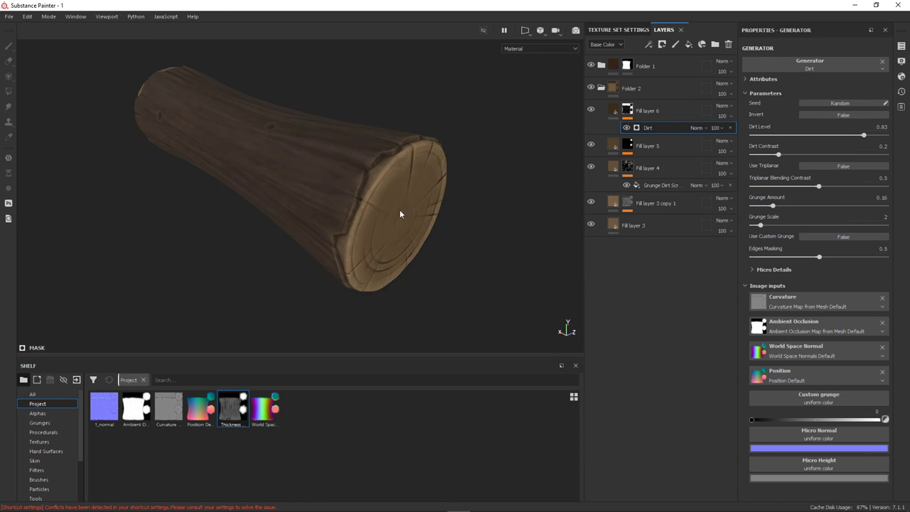
Adjust Fill layer 5's brown and add a Levels effect to its mask
{"action": "left_click", "coordinate": [601, 149]}
{"action": "left_click", "coordinate": [813, 265]}
{"action": "left_click_drag", "start_coordinate": [822, 325], "coordinate": [815, 338]}
{"action": "right_click", "coordinate": [626, 145]}
{"action": "left_click", "coordinate": [666, 168]}
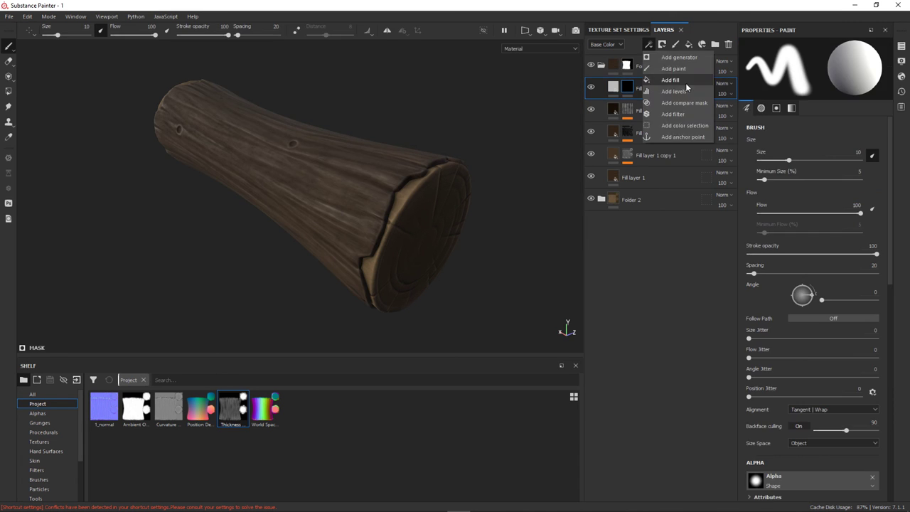
Mask Fill layer 7 with a Dirt generator, lowering Dirt Level and Grunge Amount and raising contrast
{"action": "left_click", "coordinate": [786, 124]}
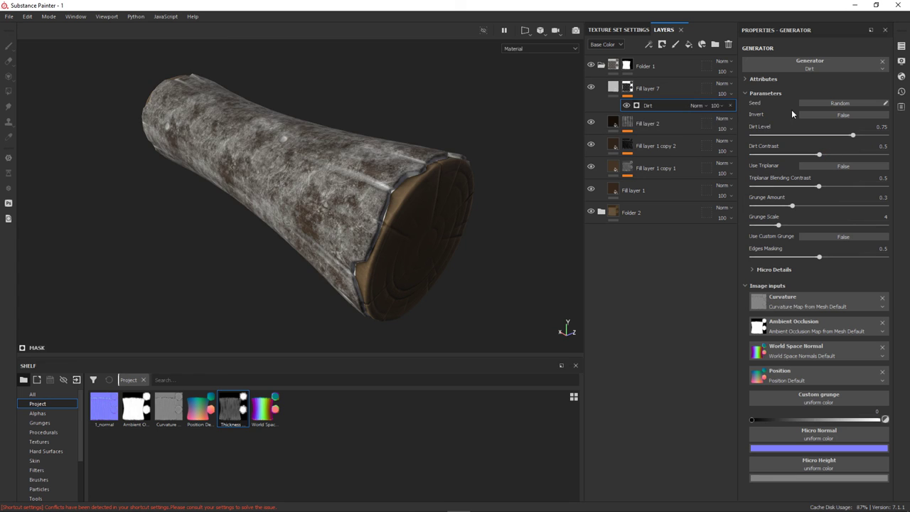
{"action": "left_click", "coordinate": [827, 134]}
{"action": "left_click_drag", "start_coordinate": [777, 154], "coordinate": [805, 155]}
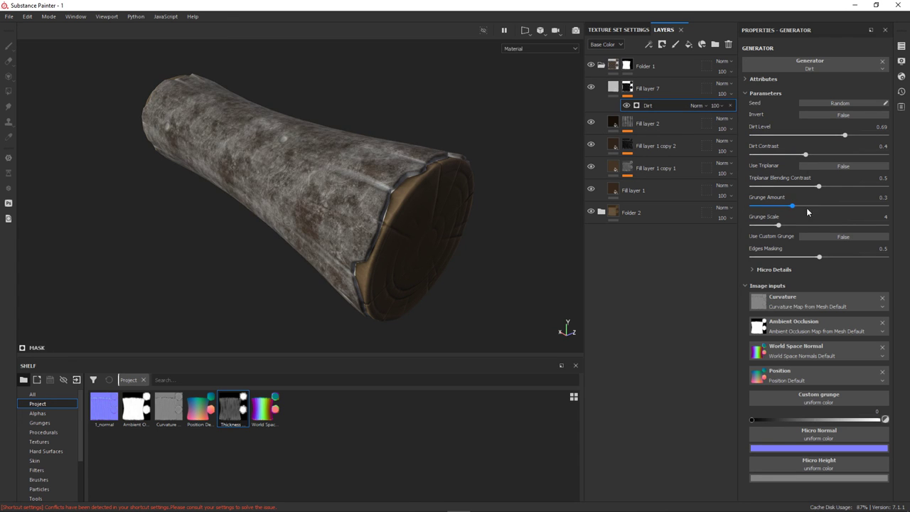
{"action": "left_click_drag", "start_coordinate": [792, 205], "coordinate": [765, 206]}
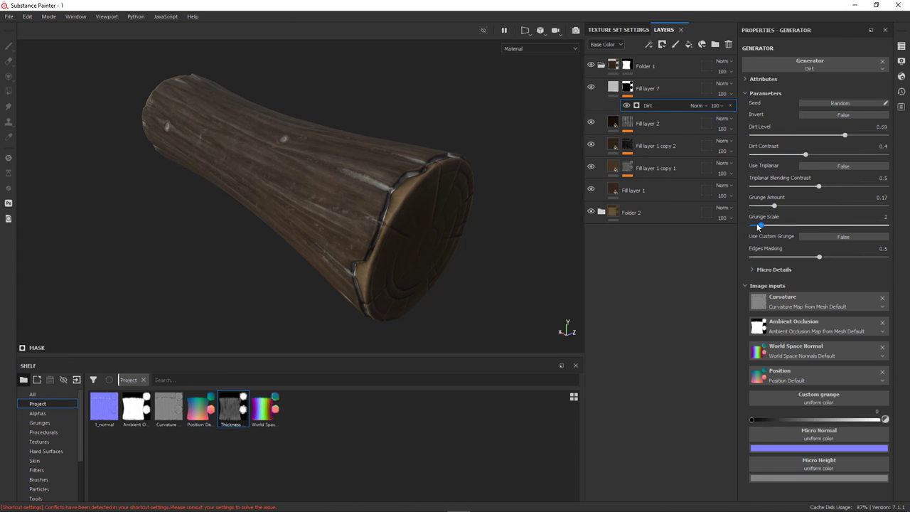
Set Fill layer 7's base colour to dark brown
{"action": "left_click", "coordinate": [650, 88]}
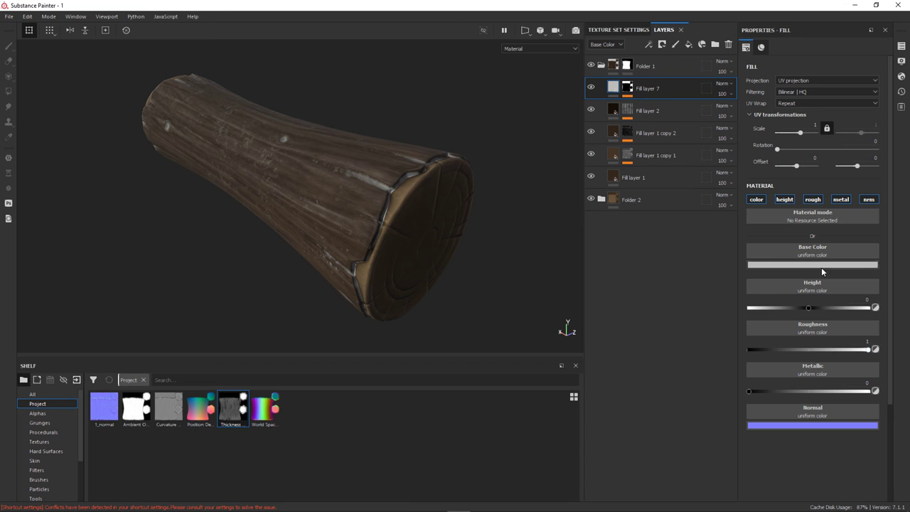
{"action": "left_click", "coordinate": [812, 265]}
{"action": "left_click", "coordinate": [829, 359]}
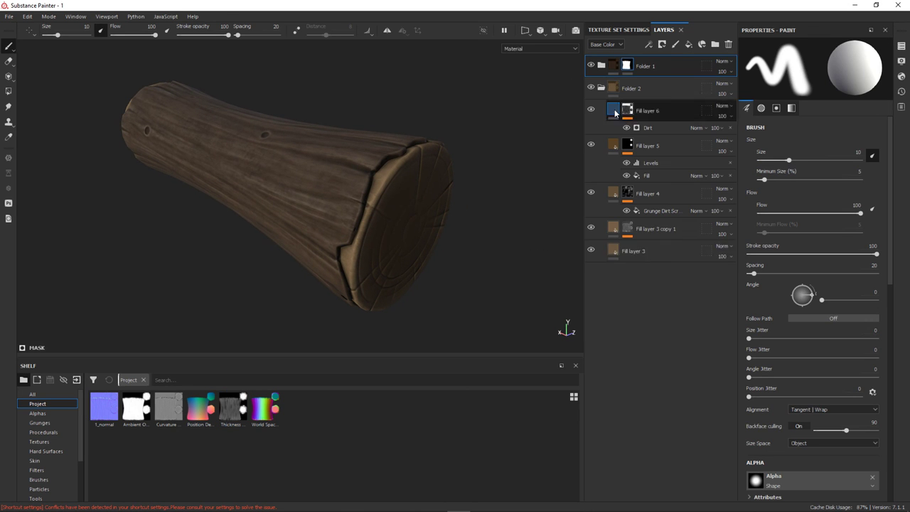
Retune Fill layer 3's brown and give Fill layer 3 copy 1 a lighter brown
{"action": "left_click", "coordinate": [633, 251]}
{"action": "left_click", "coordinate": [813, 264]}
{"action": "left_click", "coordinate": [815, 330]}
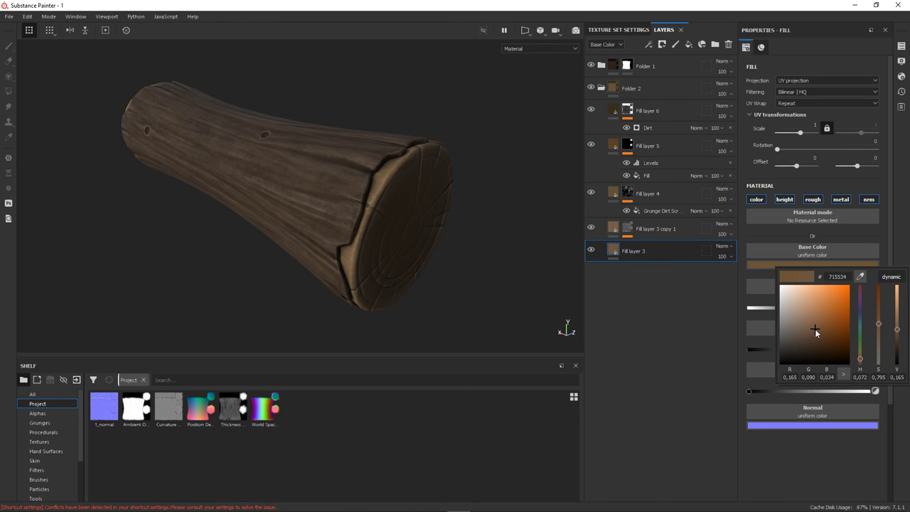
{"action": "left_click", "coordinate": [632, 229]}
{"action": "left_click", "coordinate": [812, 264]}
{"action": "left_click", "coordinate": [815, 323]}
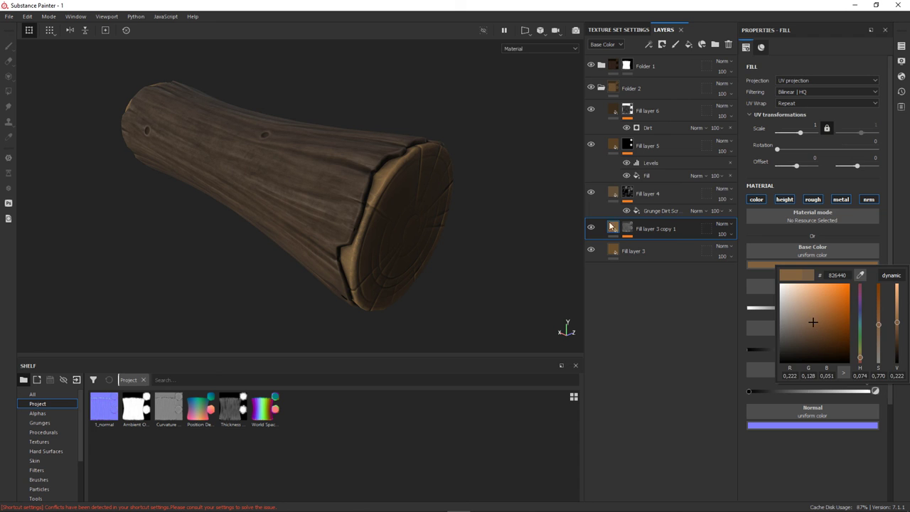
{"action": "left_click", "coordinate": [704, 302]}
Compare layer colours and resample the Fill layer 3 browns from the log
{"action": "left_click", "coordinate": [646, 146]}
{"action": "left_click_drag", "start_coordinate": [454, 248], "coordinate": [502, 251], "text": "alt"}
{"action": "left_click", "coordinate": [812, 264]}
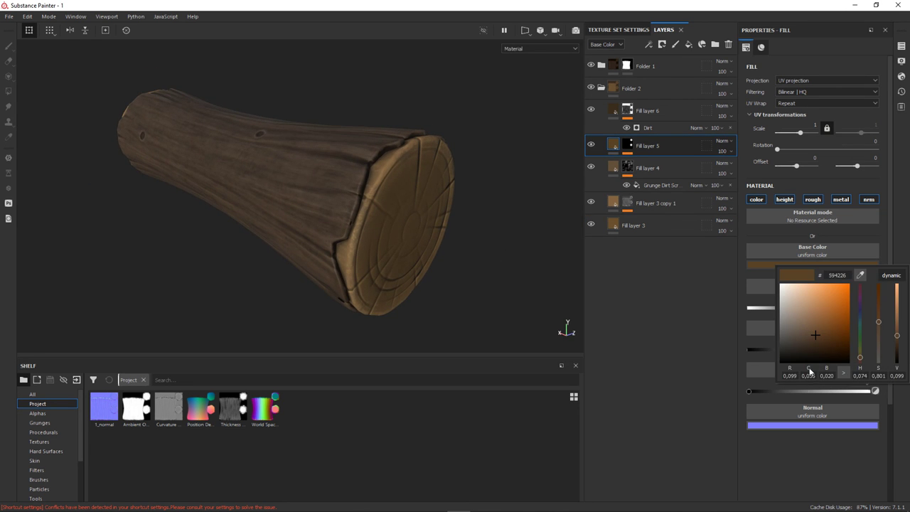
{"action": "left_click", "coordinate": [616, 227]}
{"action": "left_click", "coordinate": [612, 205]}
{"action": "left_click", "coordinate": [617, 226]}
{"action": "left_click", "coordinate": [812, 265]}
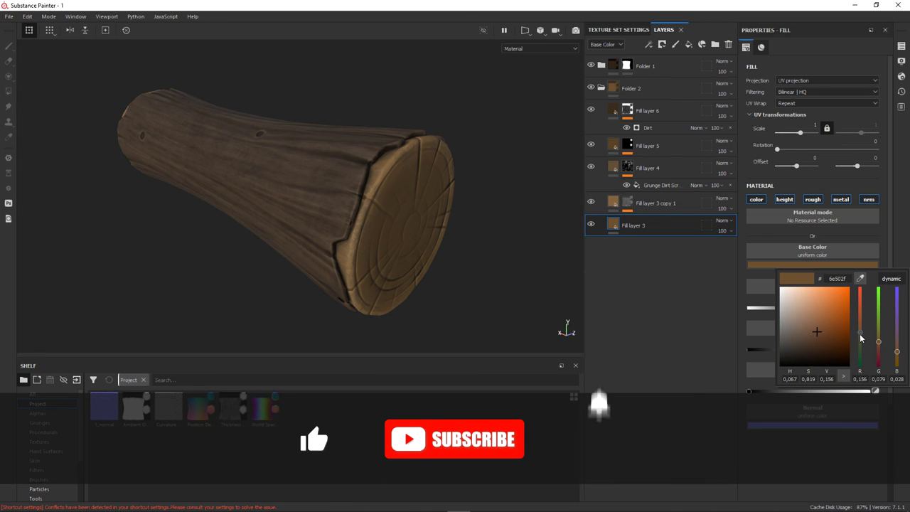
{"action": "left_click", "coordinate": [860, 278]}
{"action": "left_click", "coordinate": [613, 205]}
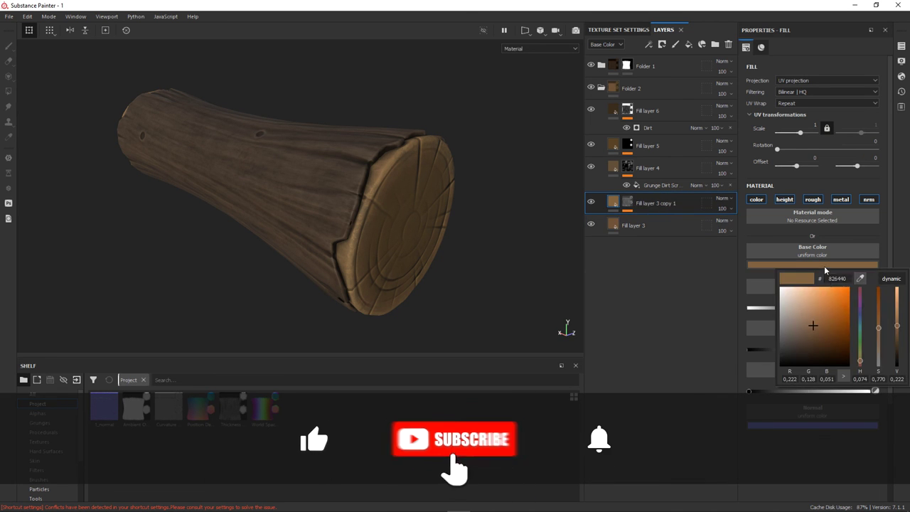
Darken Fill layer 4's colour and shift Fill layer 5's brown slightly
{"action": "left_click", "coordinate": [647, 246]}
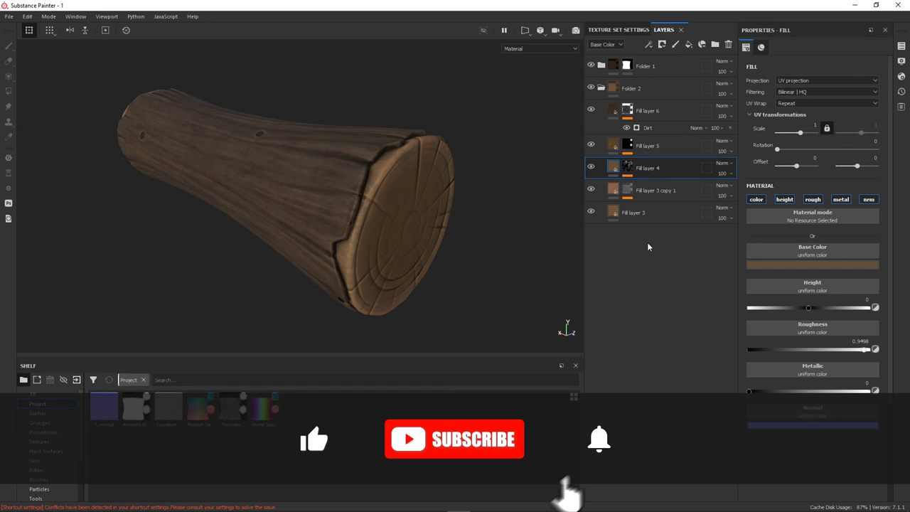
{"action": "left_click", "coordinate": [813, 265]}
{"action": "left_click_drag", "start_coordinate": [899, 334], "coordinate": [898, 341]}
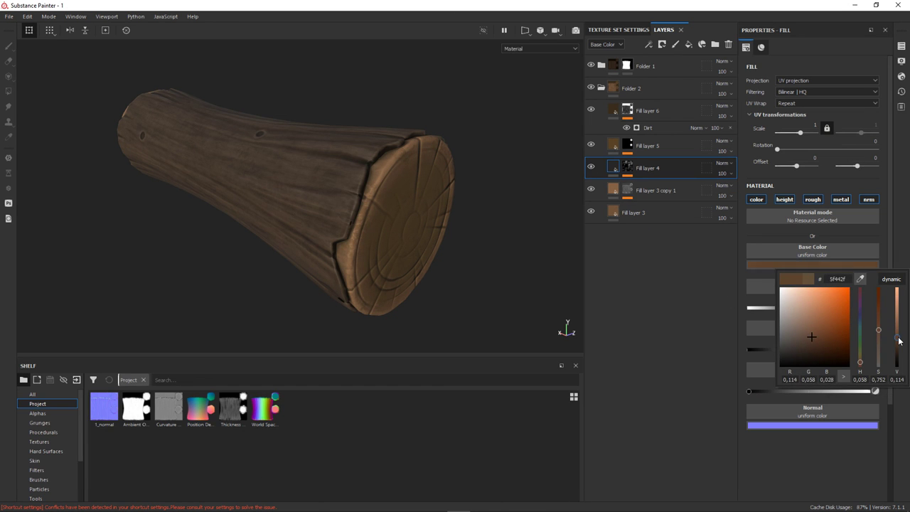
{"action": "left_click", "coordinate": [612, 145]}
{"action": "left_click", "coordinate": [812, 265]}
{"action": "left_click", "coordinate": [814, 331]}
{"action": "left_click_drag", "start_coordinate": [819, 334], "coordinate": [811, 333]}
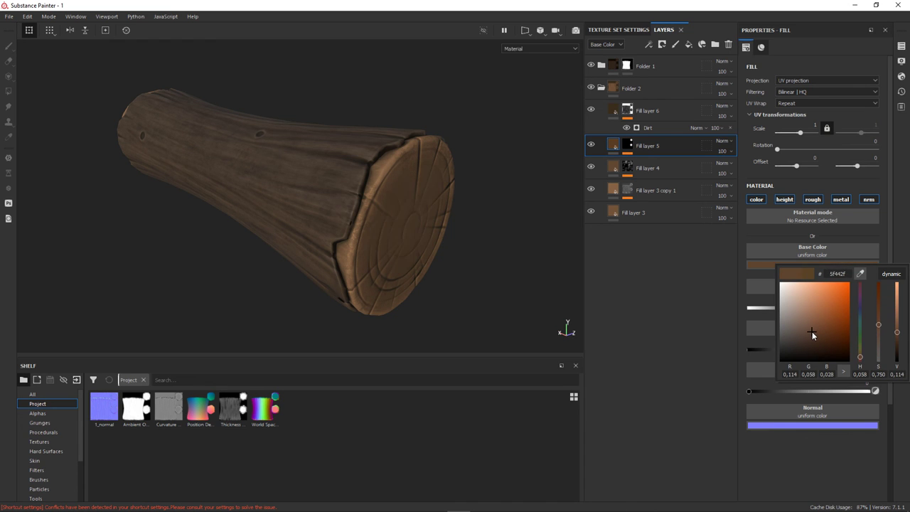
Raise the Dirt generator's level to 0.81 and set Fill layer 4's opacity to 60
{"action": "left_click", "coordinate": [648, 128]}
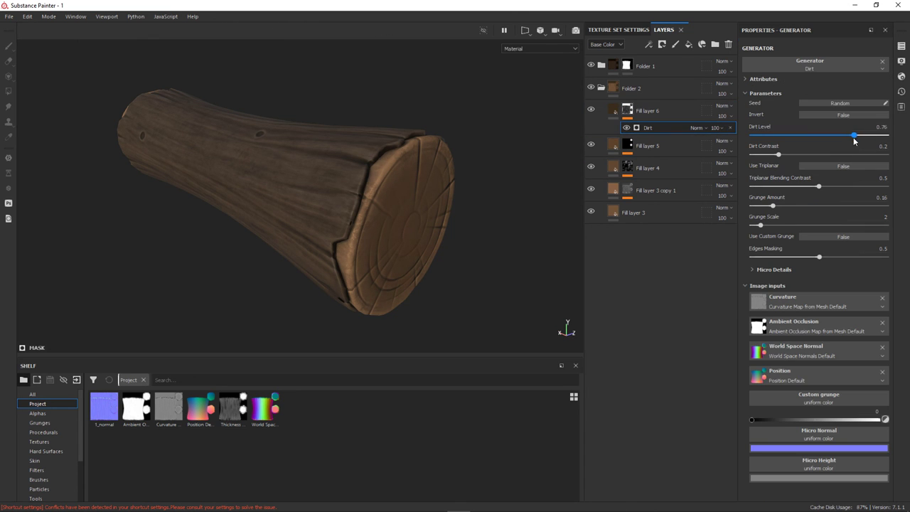
{"action": "left_click", "coordinate": [591, 166]}
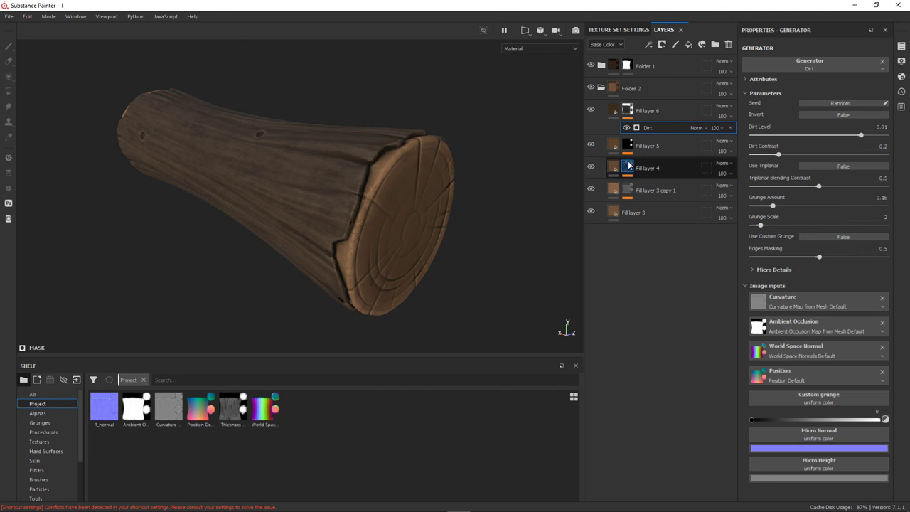
{"action": "left_click", "coordinate": [617, 168]}
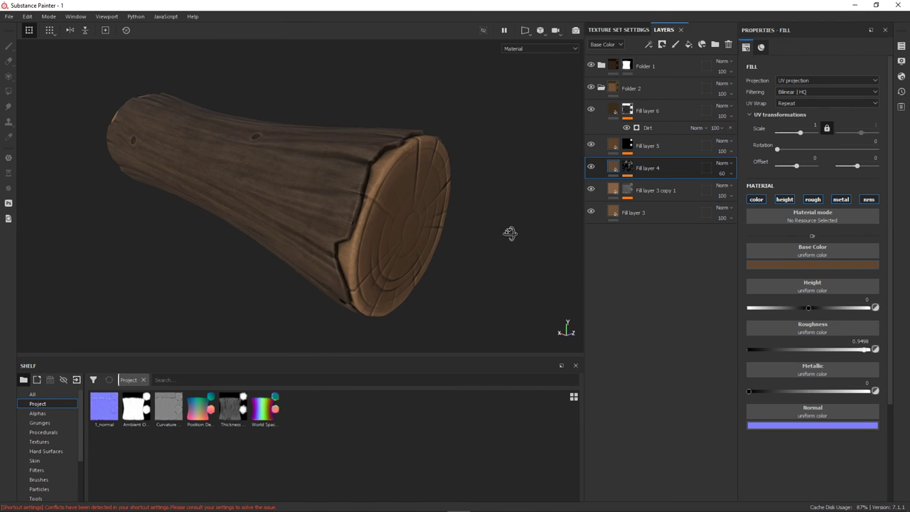
{"action": "right_click_drag", "start_coordinate": [511, 237], "coordinate": [507, 253], "text": "shift"}
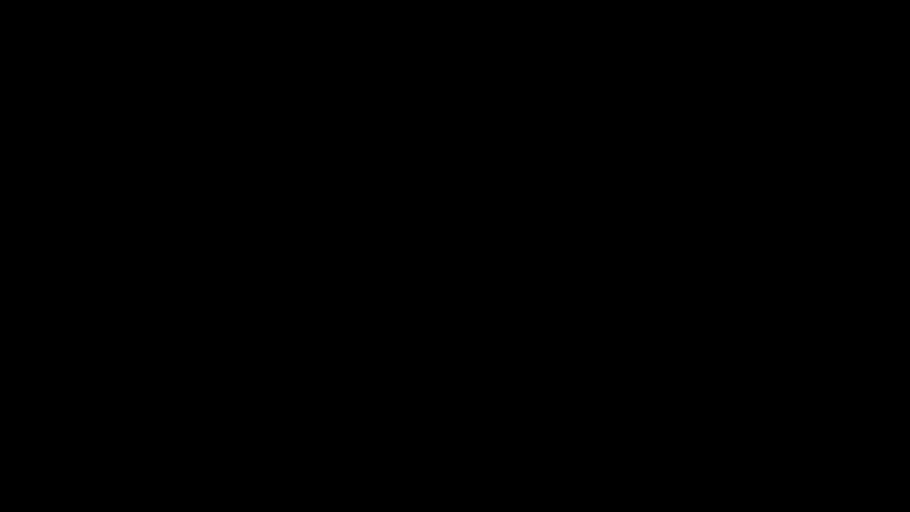